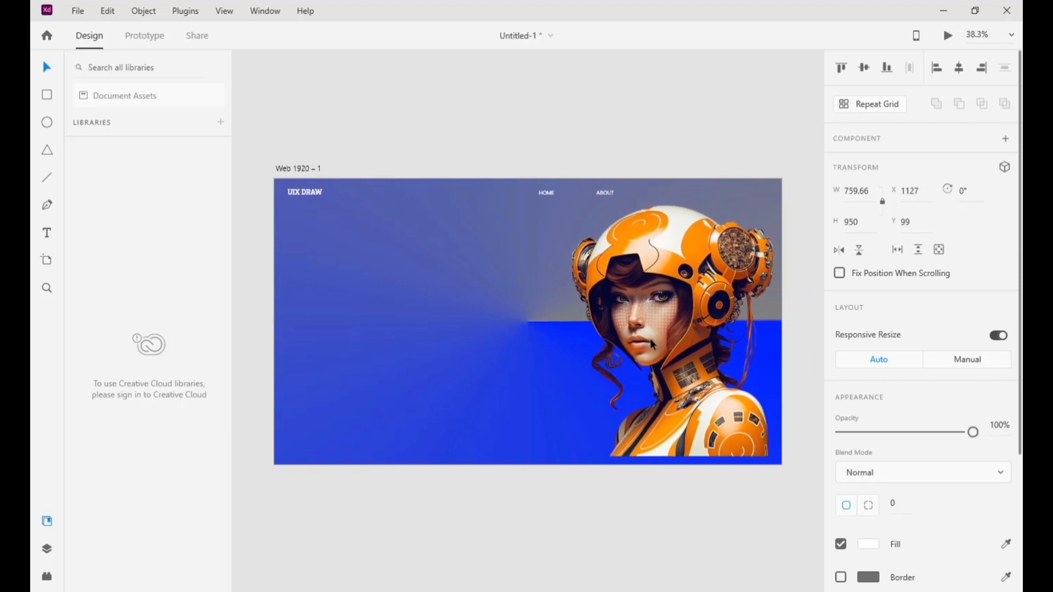
Extend the Web 1920 – 1 artboard downward to a height of about 1372.
click(454, 325)
drag(528, 465, 527, 541)
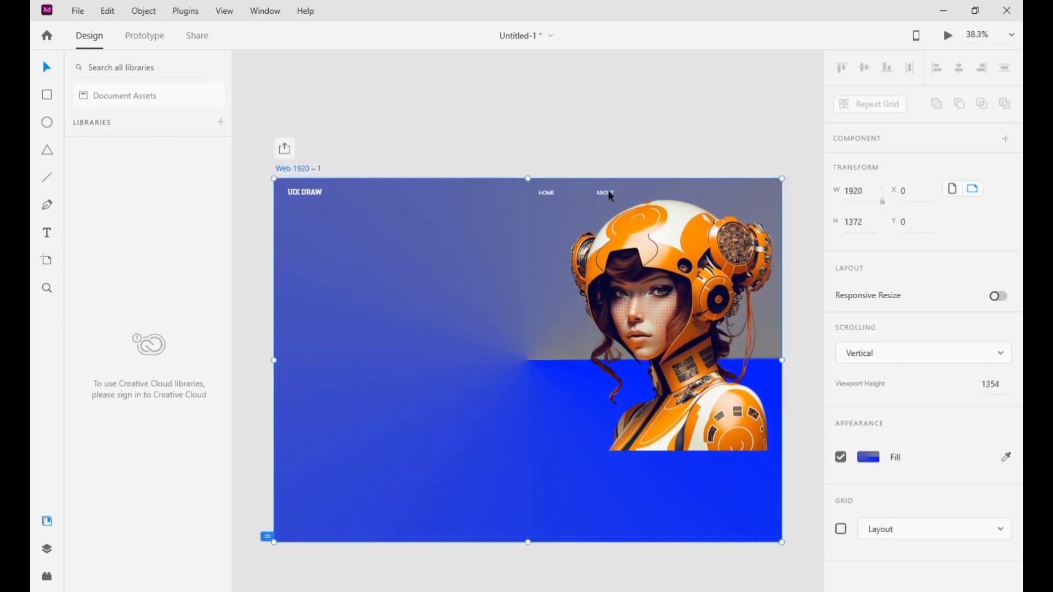
Duplicate the ABOUT link as a SERVICES link and respace HOME and ABOUT evenly beside it.
drag(608, 189, 699, 189)
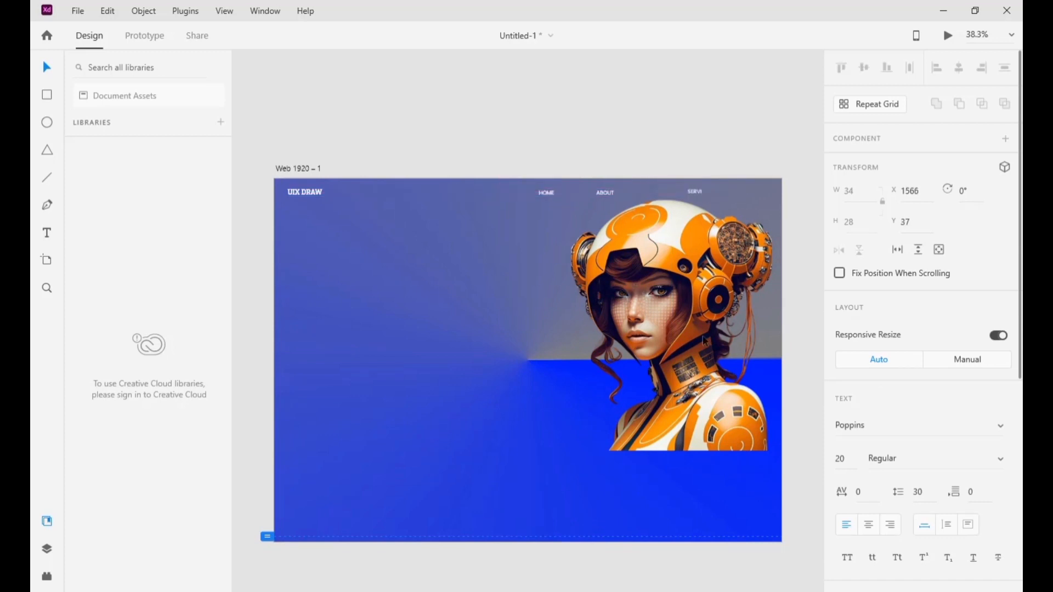
drag(607, 197, 635, 194)
drag(547, 192, 577, 192)
Draw a button rectangle about 154 × 39 after the SERVICES link and move it up to about Y 28.
key(r)
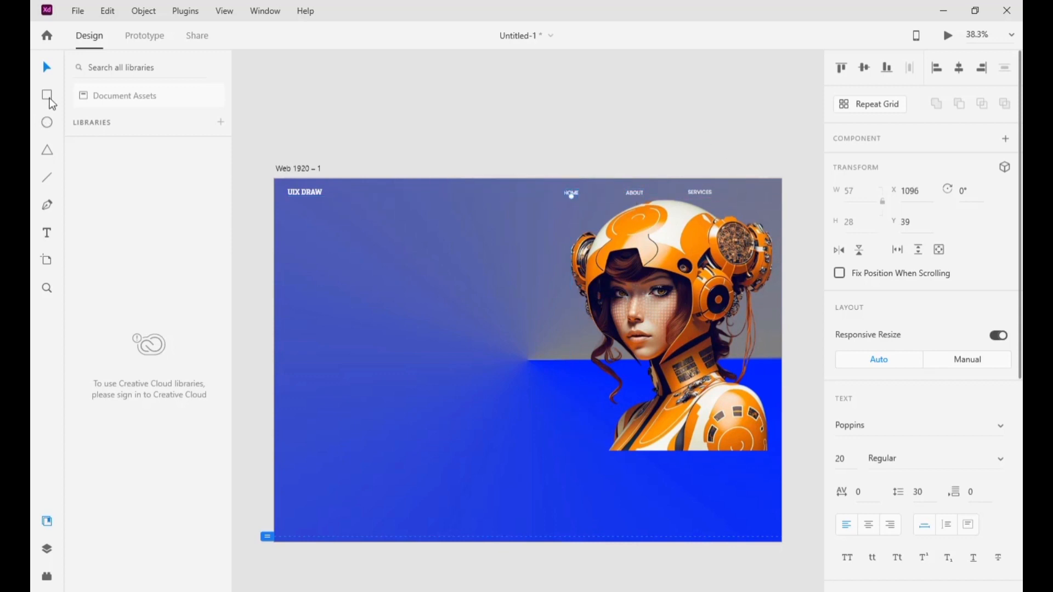
drag(731, 188, 773, 197)
key(v)
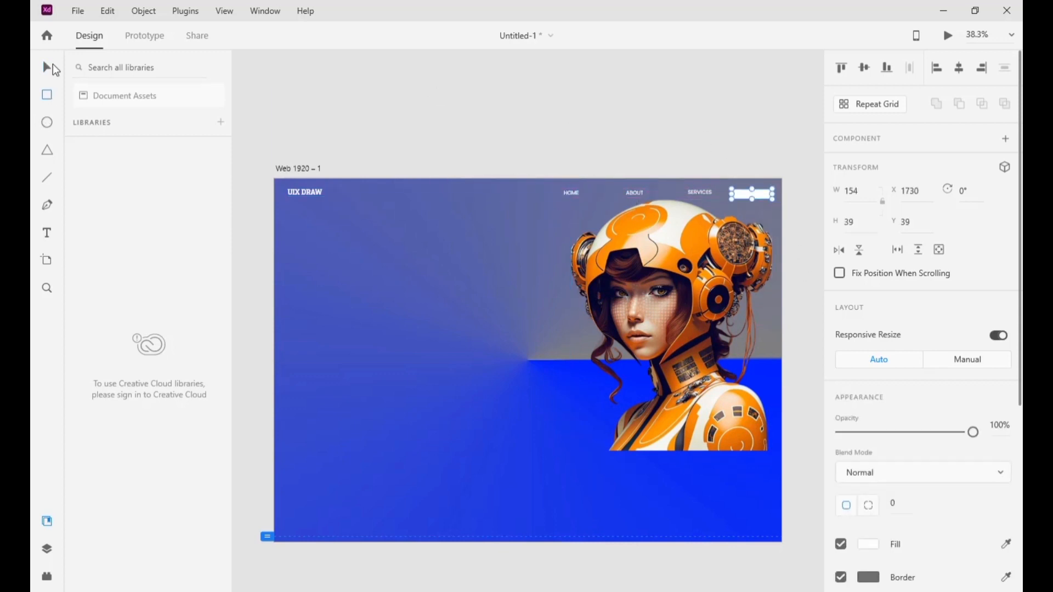
click(719, 142)
click(751, 191)
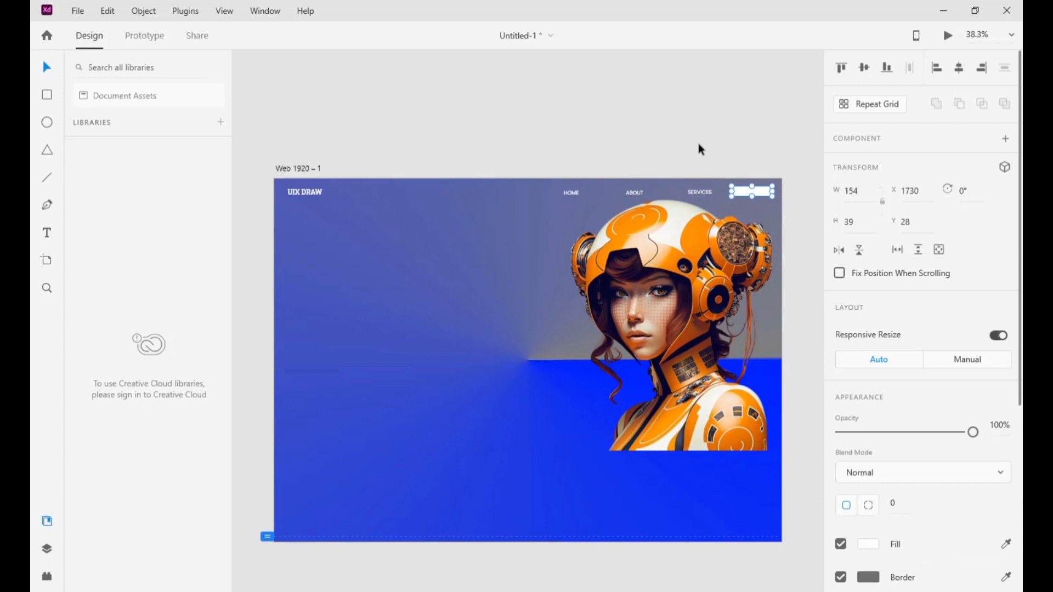
Style the navigation button rectangle with a height of 35, a corner radius of 30, a brown fill and no border.
click(866, 223)
text(35)
click(840, 577)
click(800, 192)
click(771, 192)
text(30)
click(800, 211)
click(765, 193)
drag(761, 191, 761, 193)
click(742, 114)
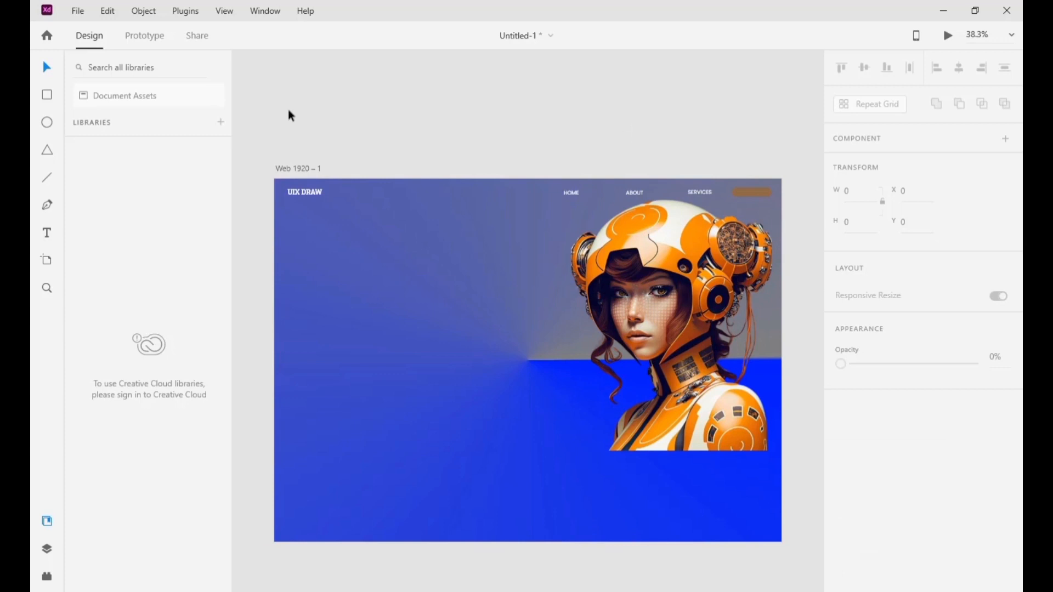
Duplicate the SERVICES link onto the brown button as a CONTACT US label.
key(t)
click(533, 125)
click(47, 67)
click(706, 189)
drag(705, 190, 758, 189)
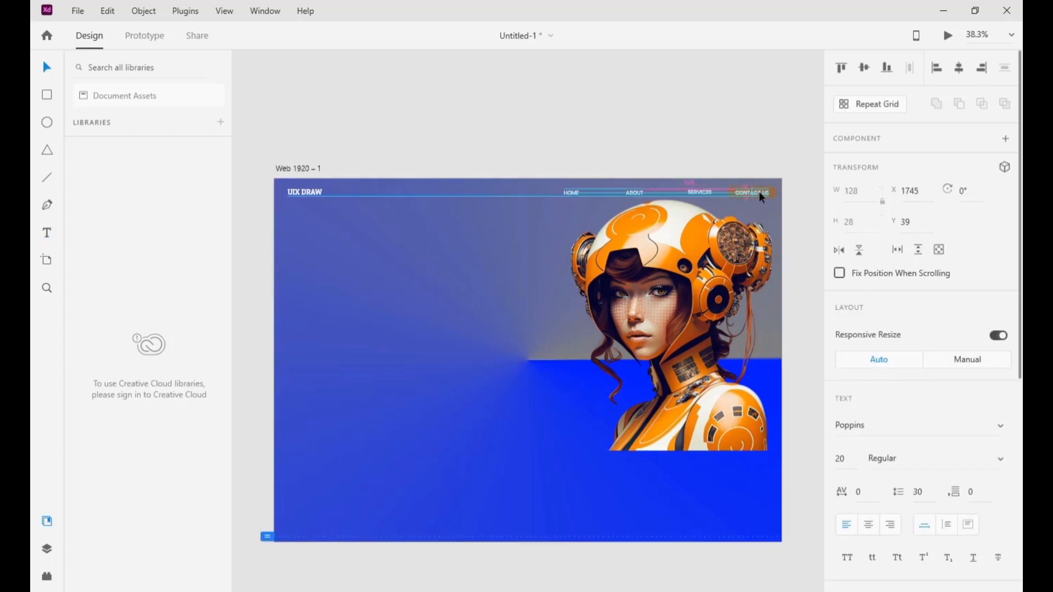
click(783, 203)
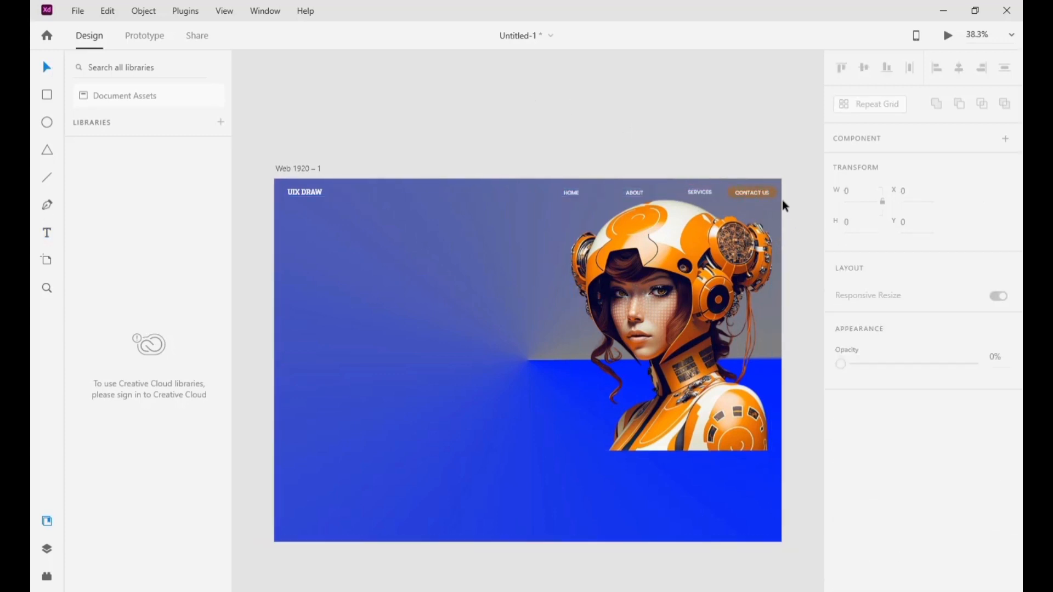
Change the CONTACT US label's font to Roboto Slab Bold.
click(753, 193)
click(1000, 459)
click(988, 483)
click(1000, 426)
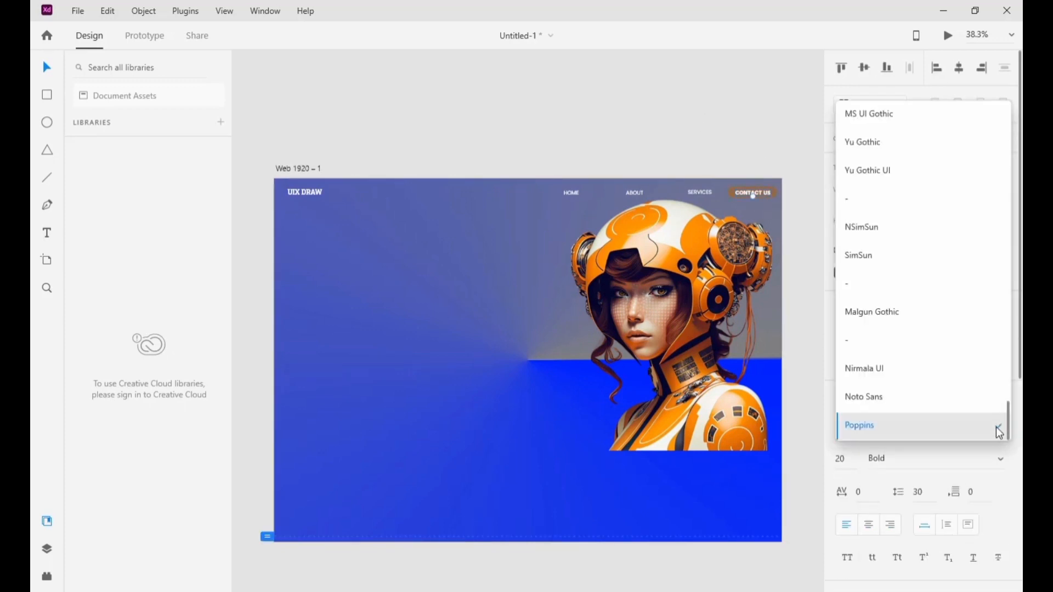
scroll(996, 431, down, 2)
click(976, 426)
click(743, 142)
Add the three-line heading "DISCOVER DIGITAL ART AND COLLECT UIX DRAW" below the logo, aligned with its left edge.
click(48, 233)
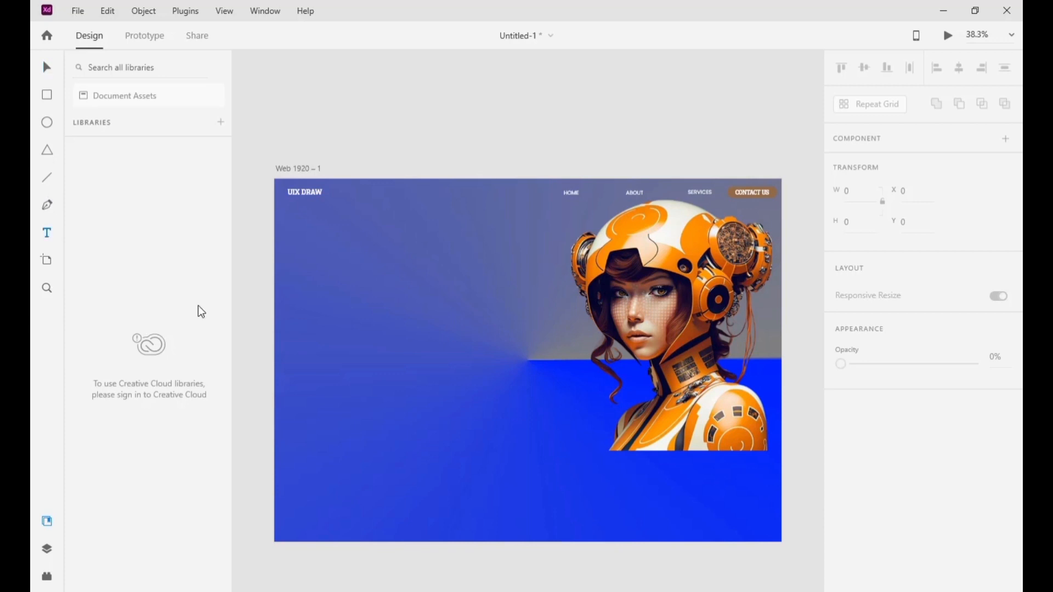
click(288, 241)
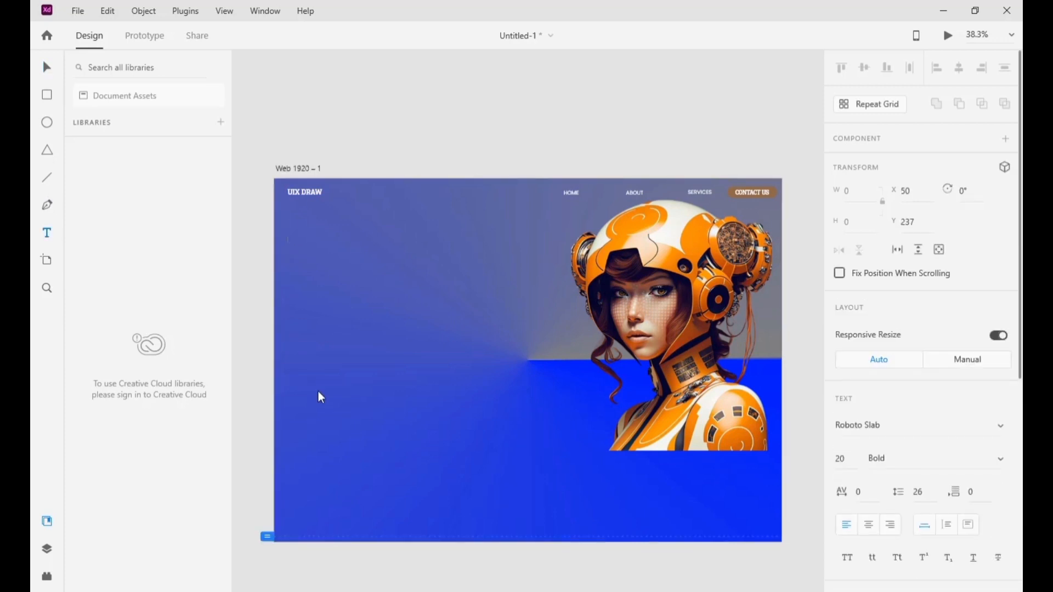
text(DISCOVER DIGITAL ART AND COLLECT UIX DRAW)
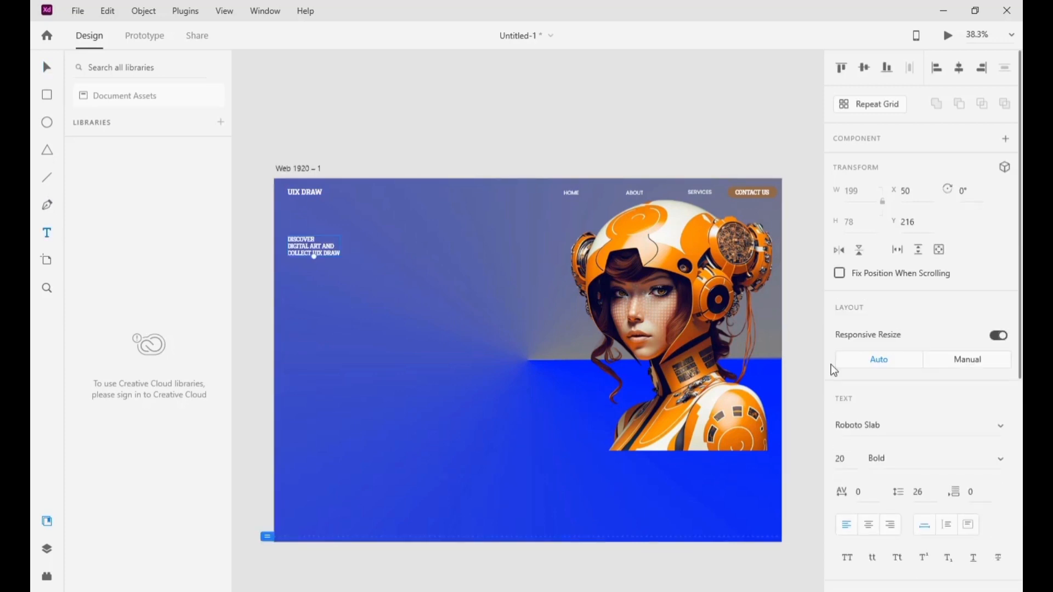
Set the heading's font size to 100.
click(1001, 462)
click(857, 458)
click(856, 458)
text(100)
click(649, 129)
click(47, 67)
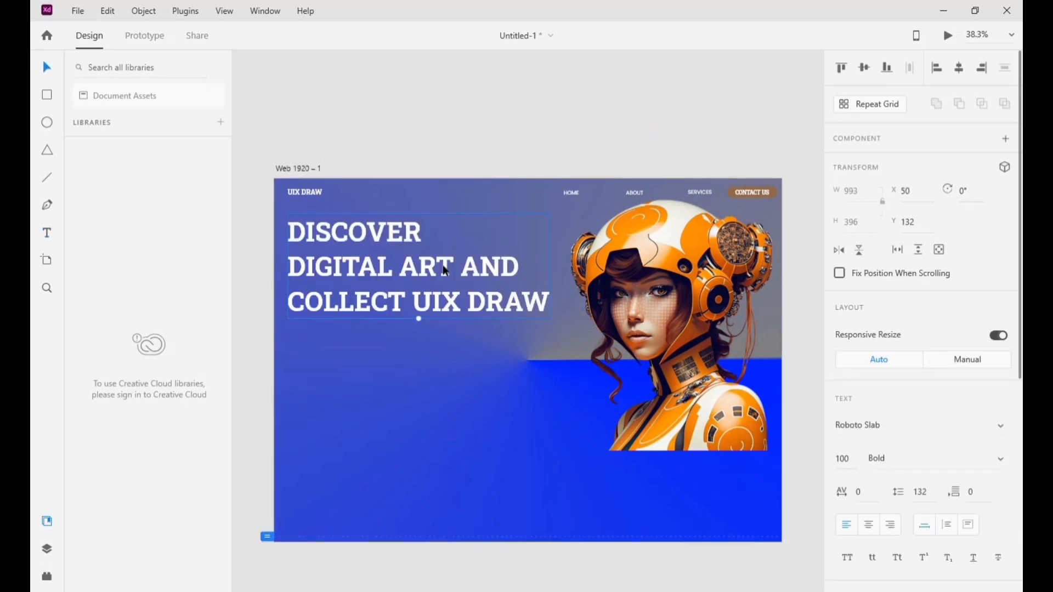
Add a Poppins Regular paragraph below the heading starting "Various version have evolved over the years" and close it with a full stop.
click(48, 233)
click(307, 196)
alt+drag(316, 194, 312, 344)
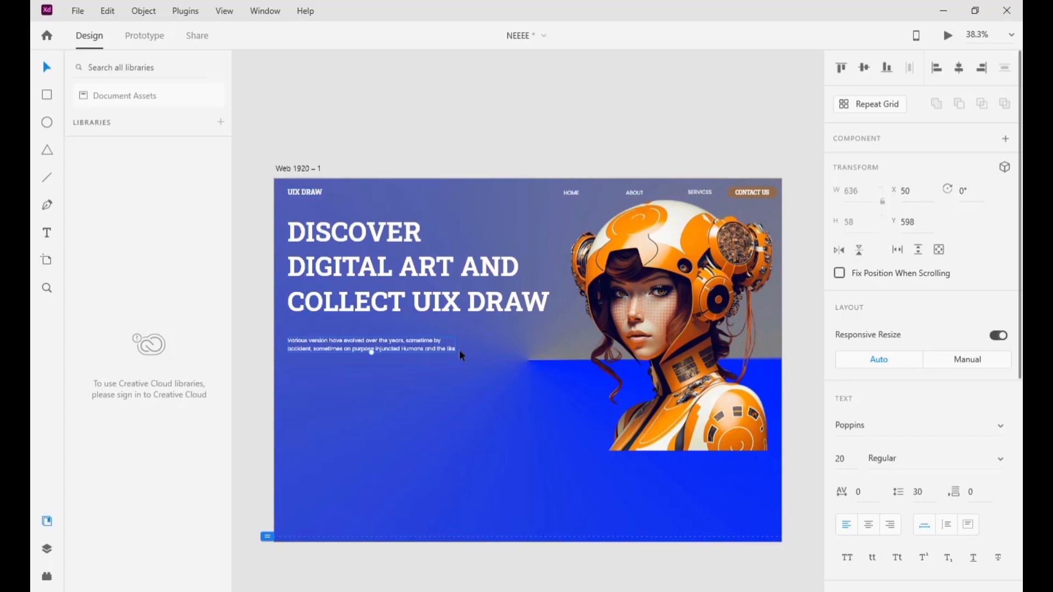
click(453, 346)
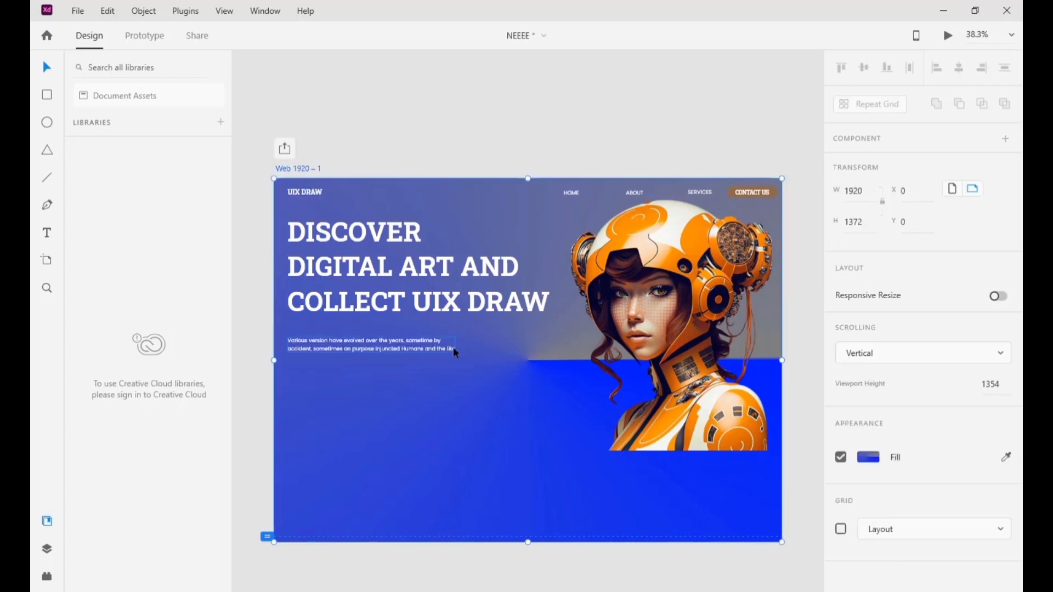
double_click(469, 355)
click(469, 354)
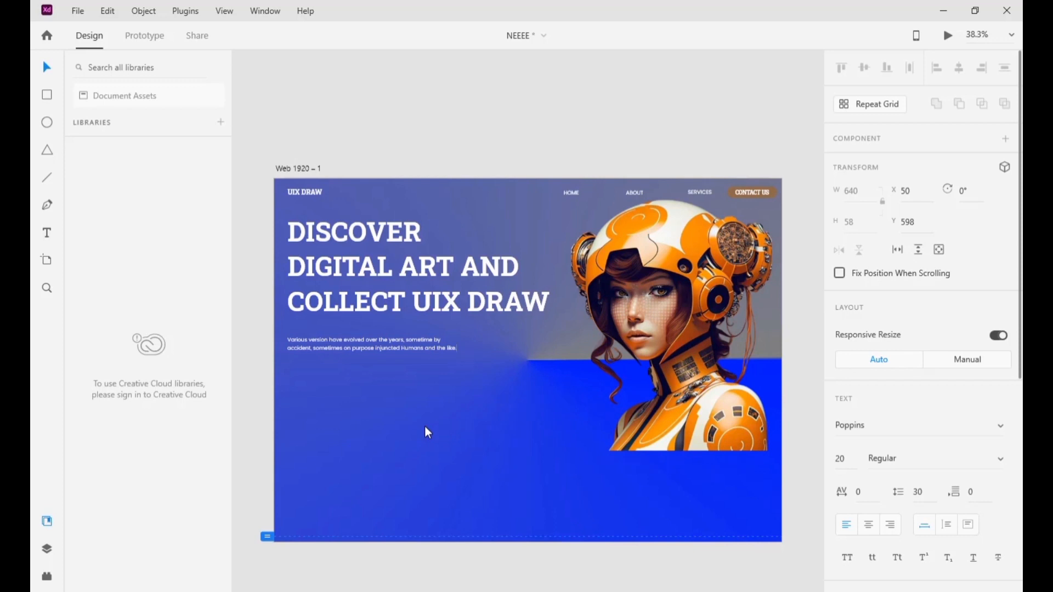
Duplicate the brown navigation button to below the paragraph and set the copy's fill to #876334.
click(47, 95)
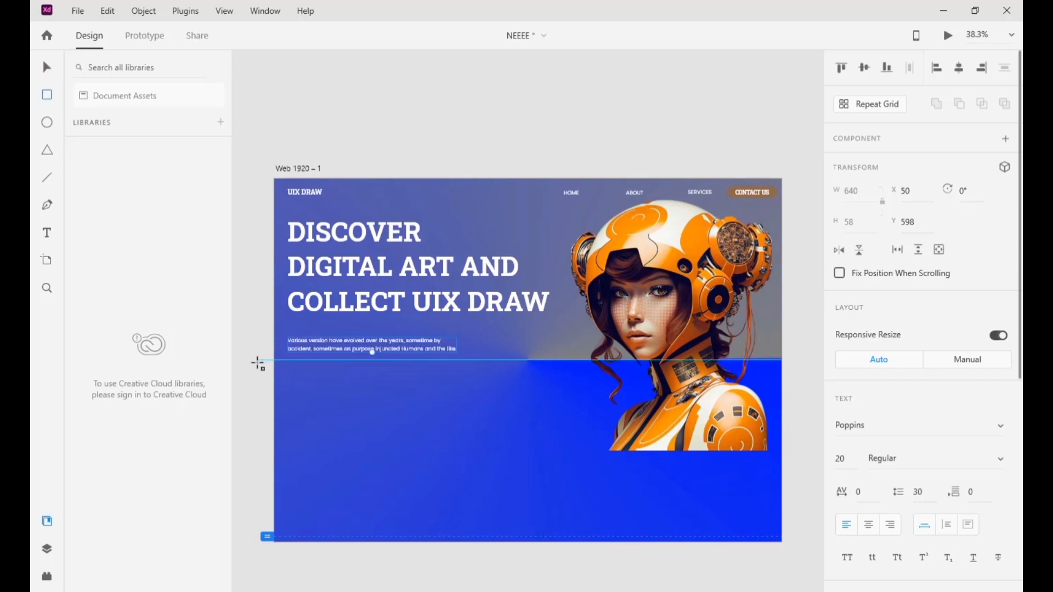
click(48, 67)
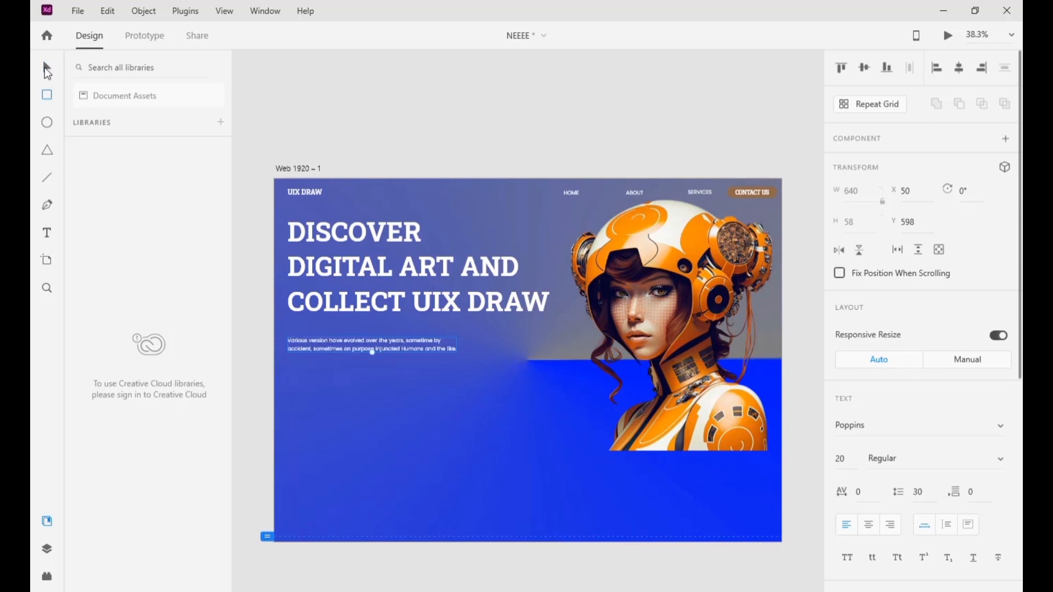
click(729, 191)
drag(728, 190, 304, 367)
click(867, 544)
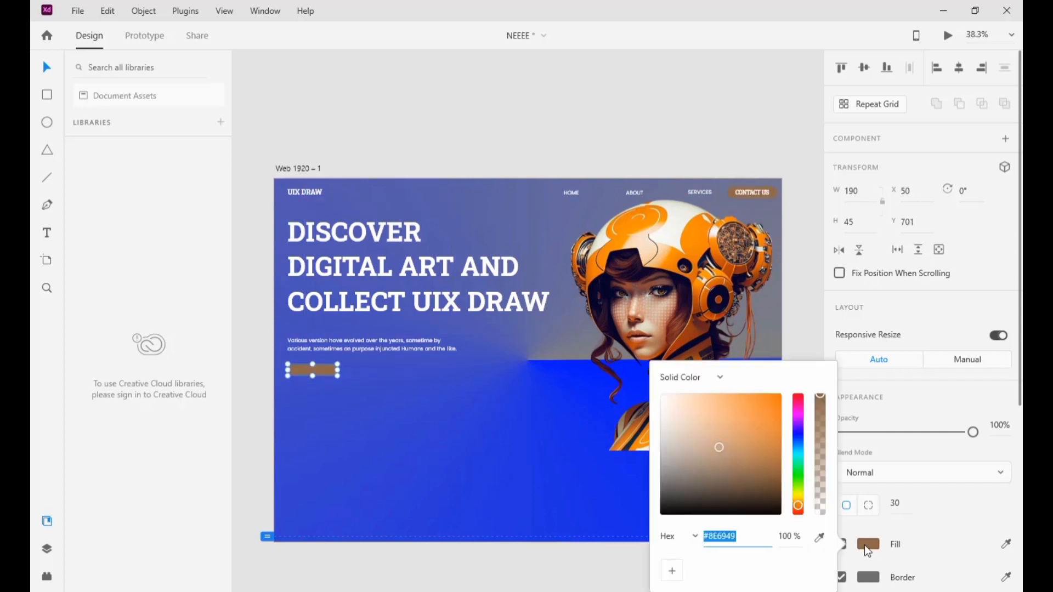
text(876334)
click(535, 570)
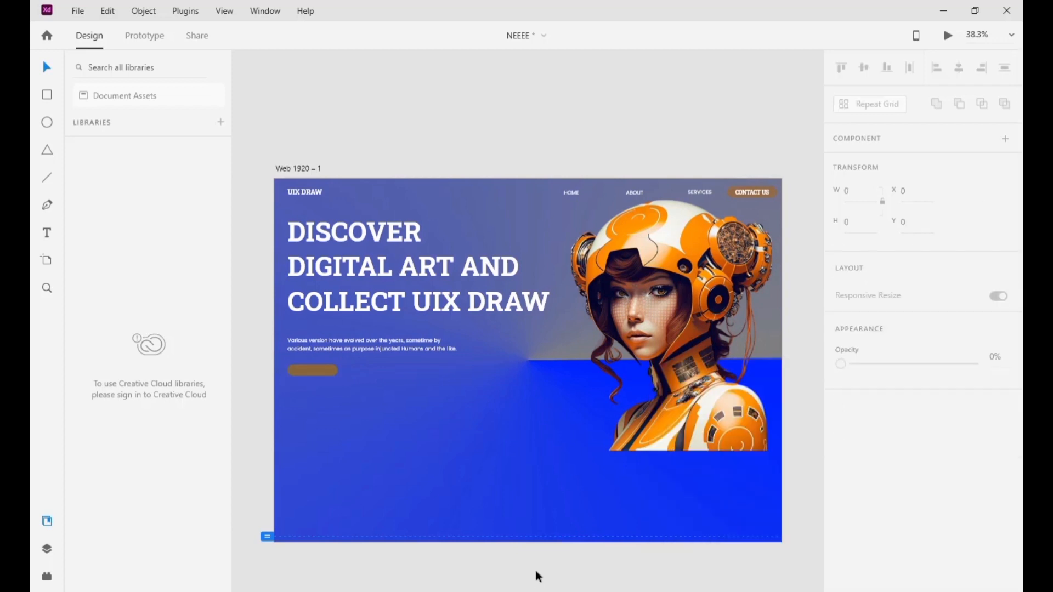
Add a GET STARTED label on the lower button and a "Learn More" text beside it, copied from the navigation texts.
drag(752, 187, 309, 366)
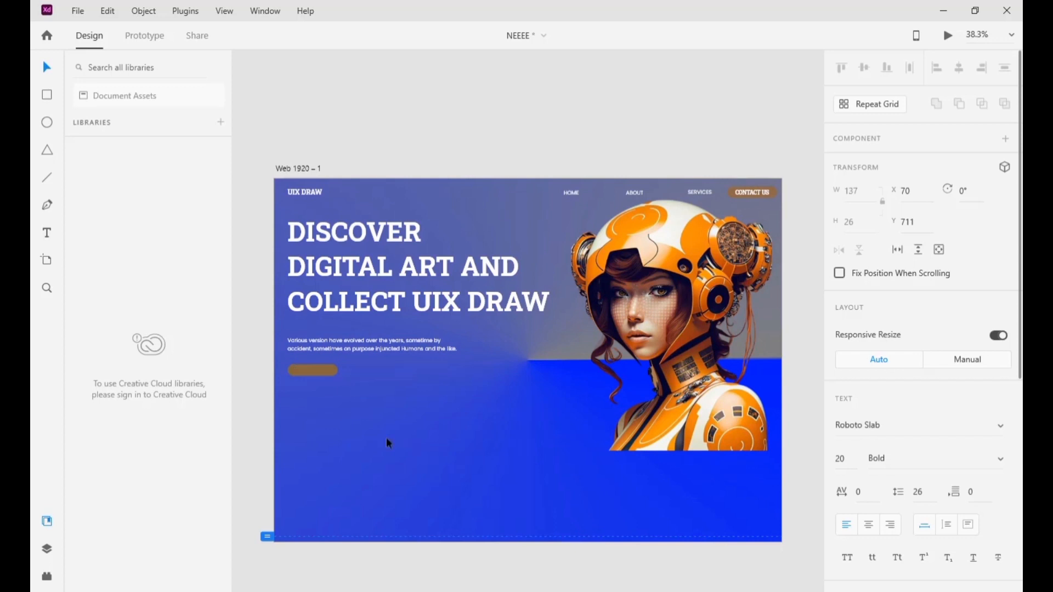
click(576, 197)
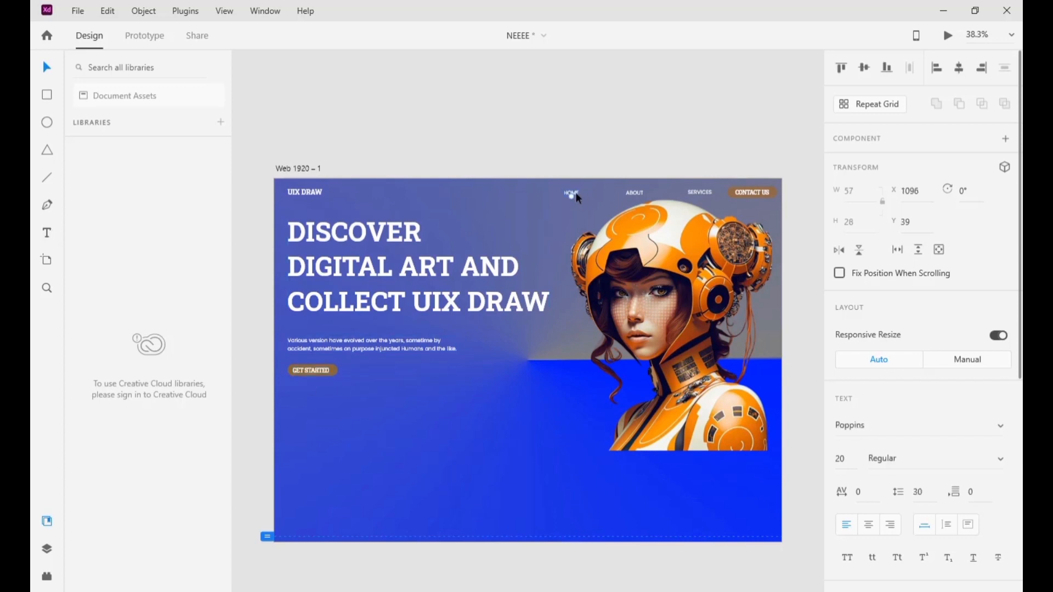
drag(572, 200, 367, 372)
click(378, 588)
Import the white arrow image and place it beside the Learn More text at a height of 100.
drag(780, 189, 516, 527)
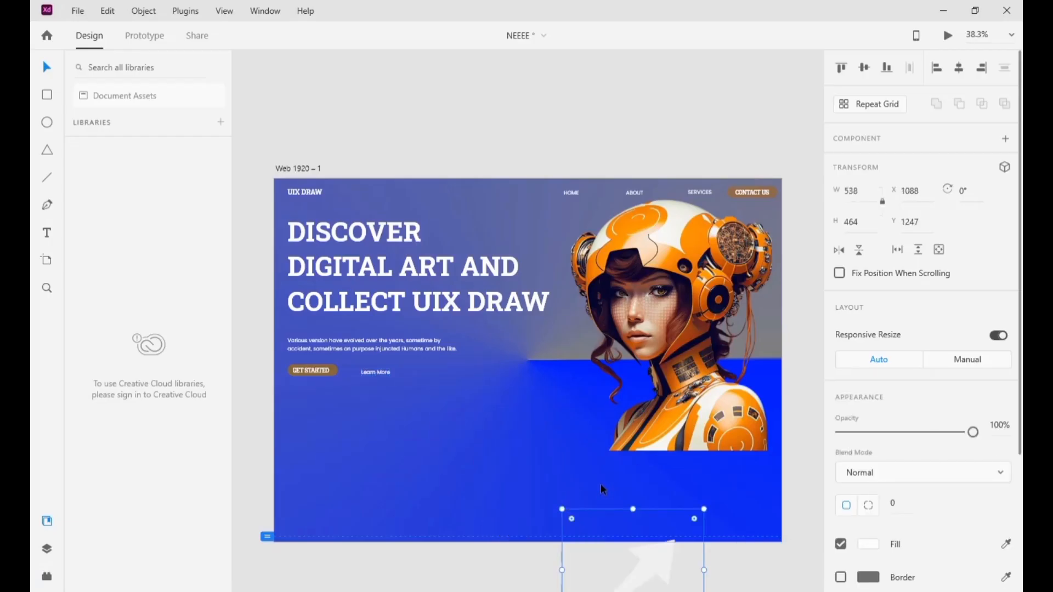
drag(649, 561, 463, 435)
click(851, 221)
text(100)
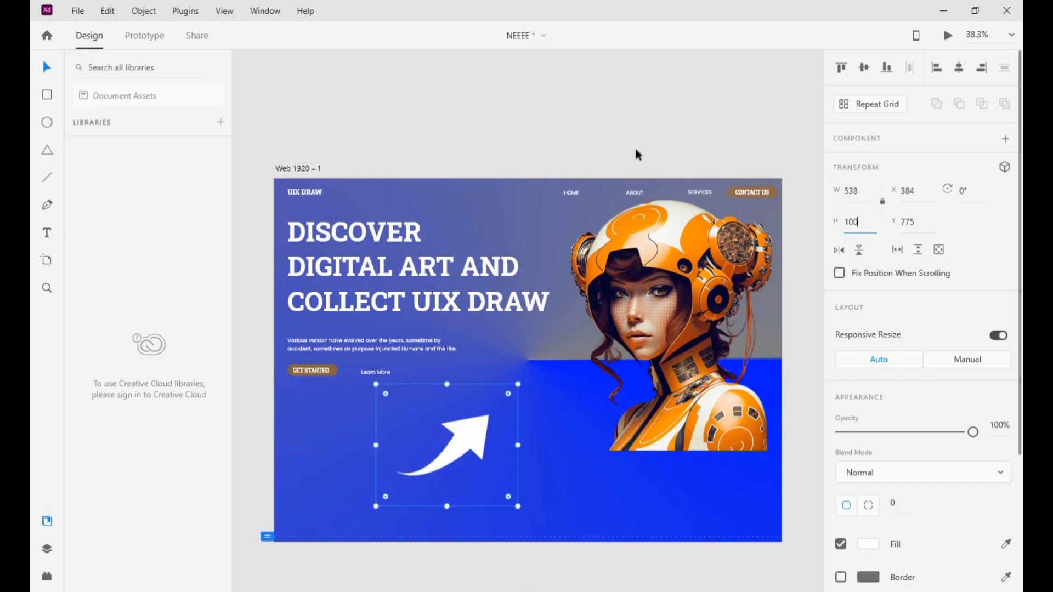
key(Return)
drag(395, 400, 422, 374)
click(540, 104)
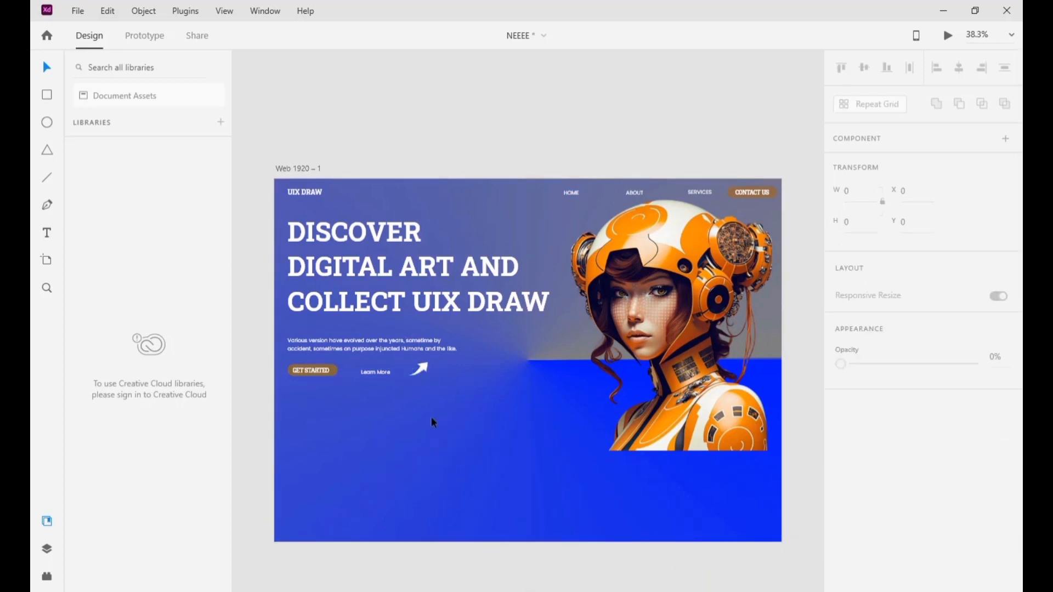
click(421, 370)
click(471, 448)
Draw a wide rectangle across the artboard's lower part and set its size to 1770 × 265.
key(r)
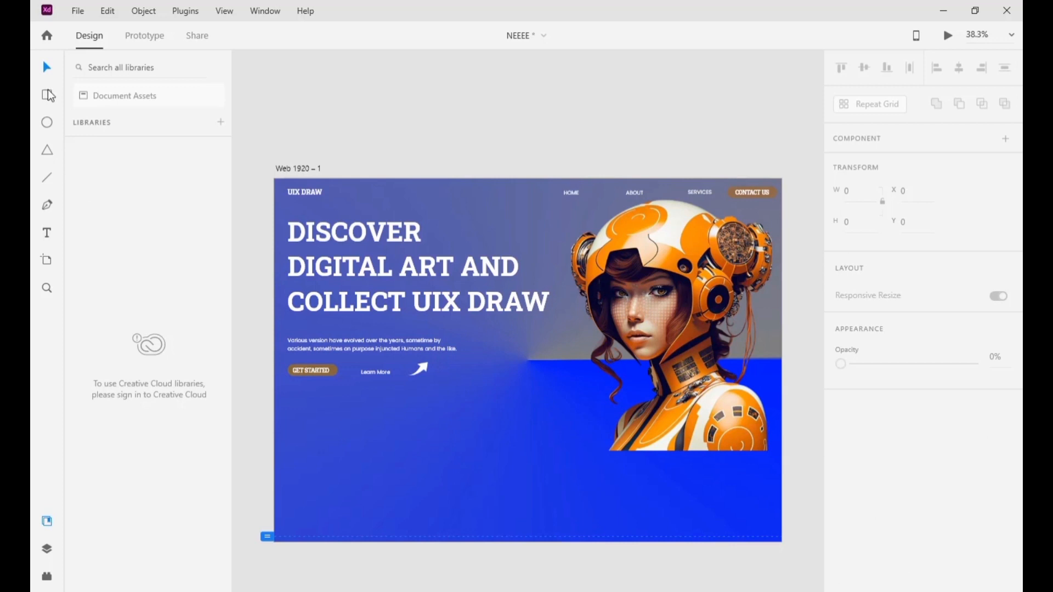
drag(282, 432, 352, 435)
mouse_move(460, 443)
mouse_down()
mouse_move(781, 470)
mouse_move(775, 481)
mouse_up()
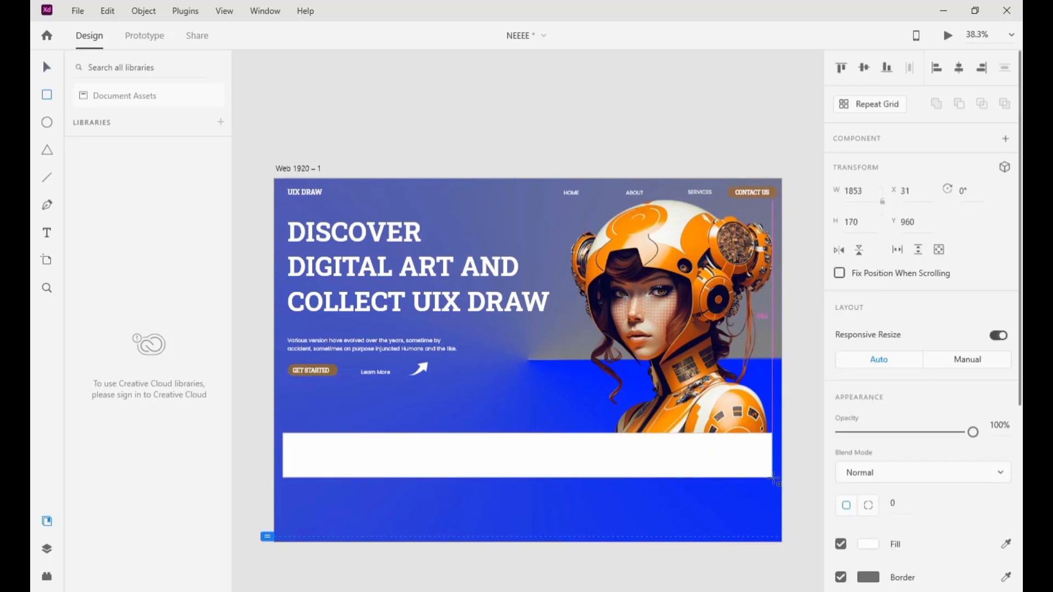
click(866, 196)
text(1770)
key(Tab)
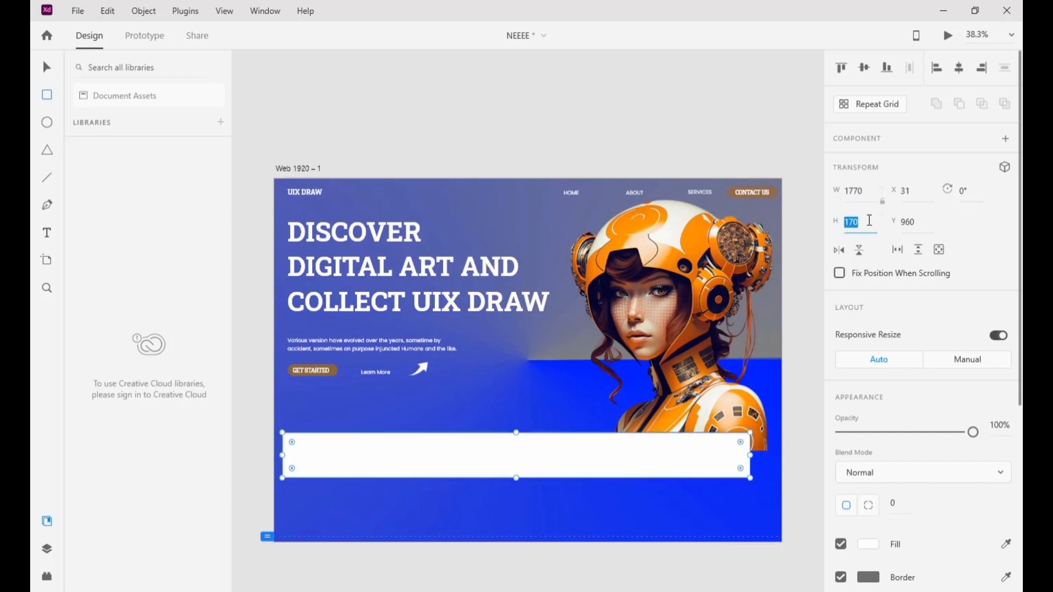
text(265)
key(Return)
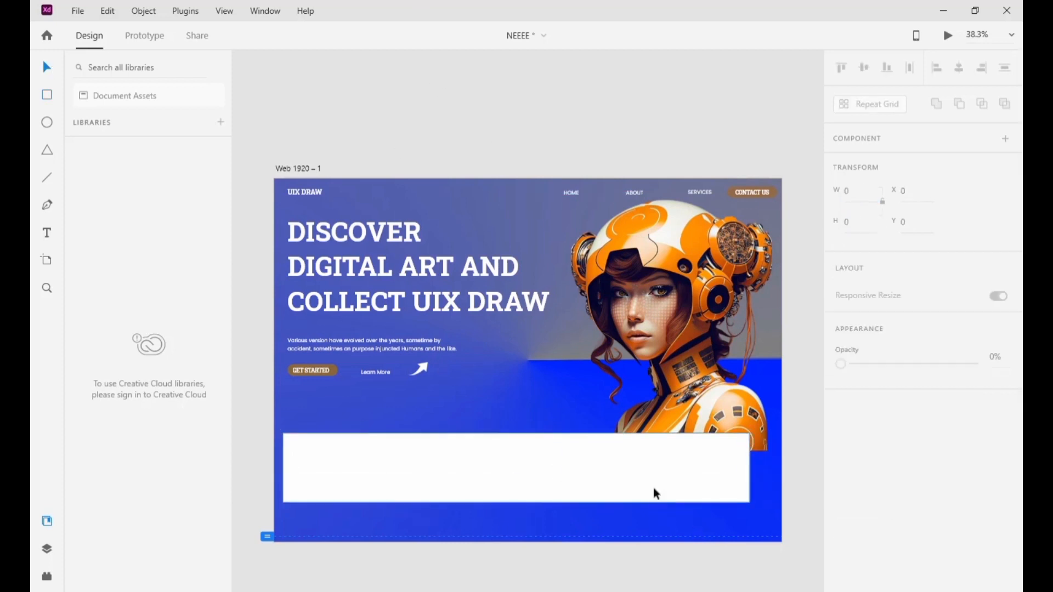
Round the wide rectangle's corners to 50 and position and widen it to span 1835 from X 50.
drag(653, 488, 664, 474)
click(891, 504)
text(50)
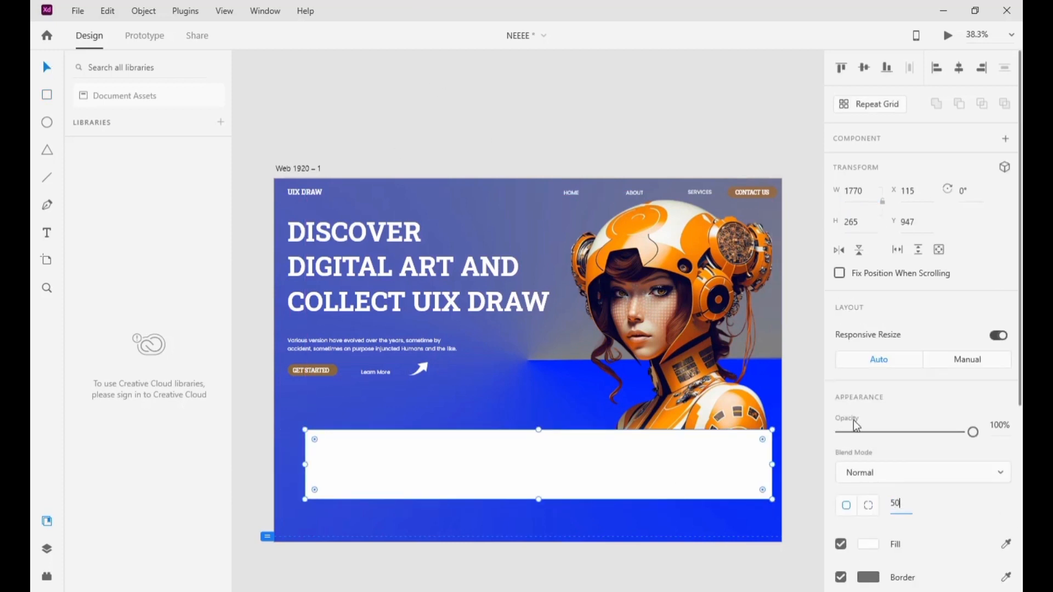
key(Return)
drag(305, 465, 287, 465)
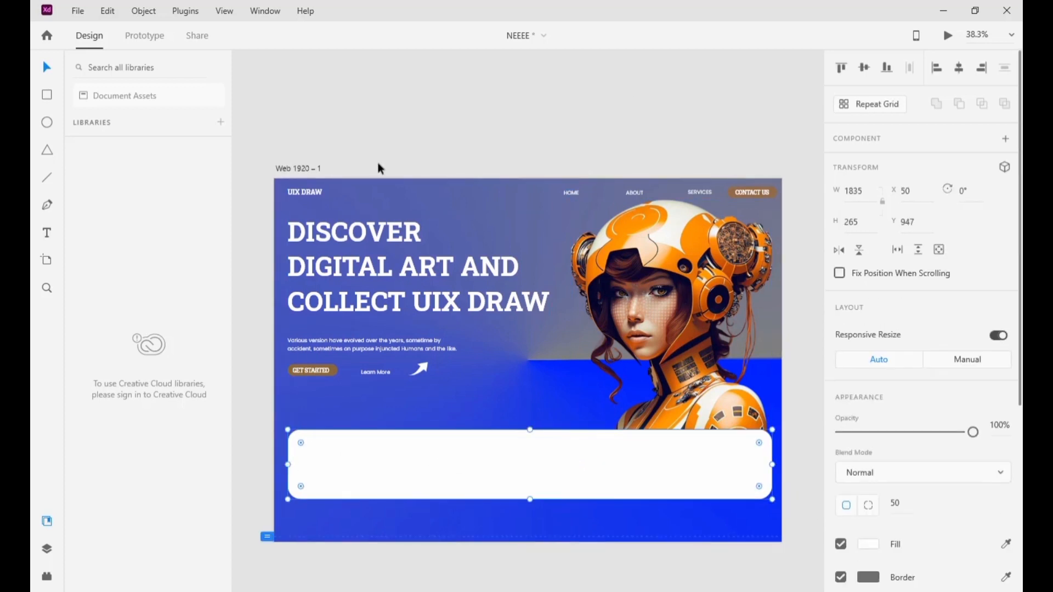
click(377, 110)
Fill the wide rounded rectangle with a radial gradient whose centre colour is #EB891F.
click(453, 440)
click(868, 544)
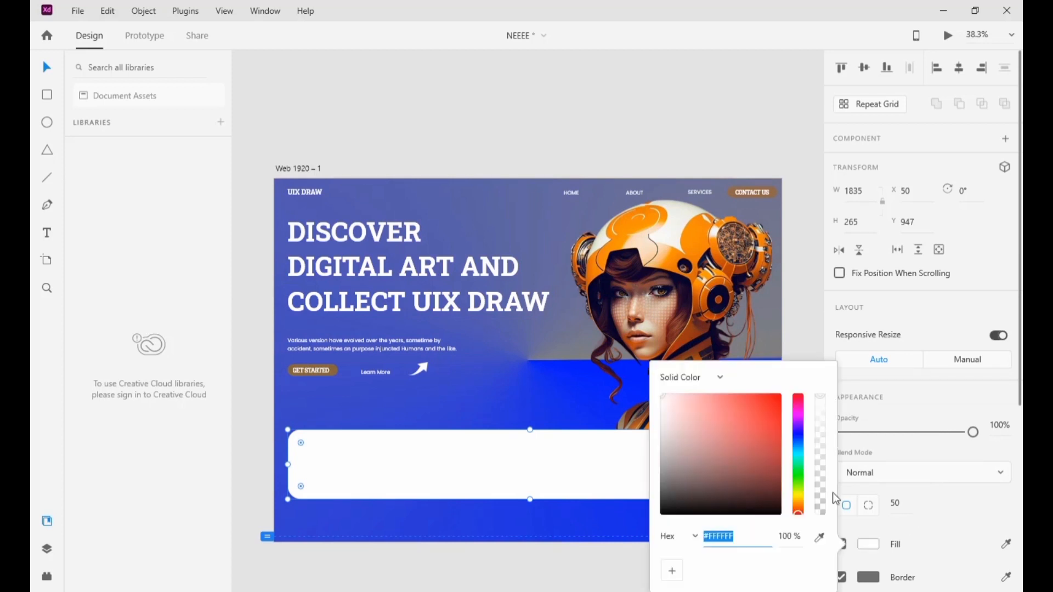
click(720, 377)
click(707, 433)
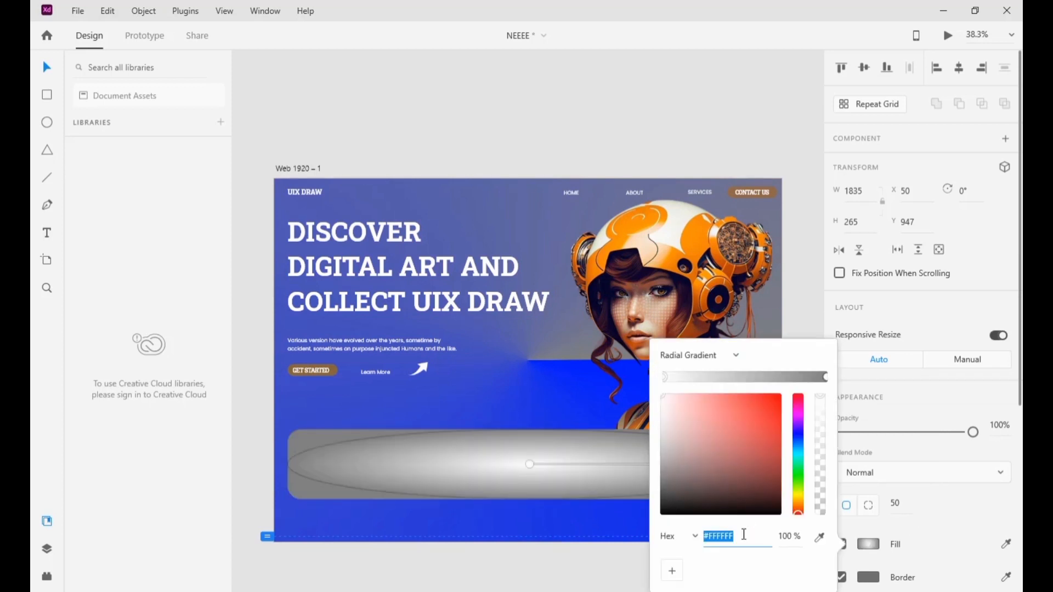
text(eb891f)
click(617, 560)
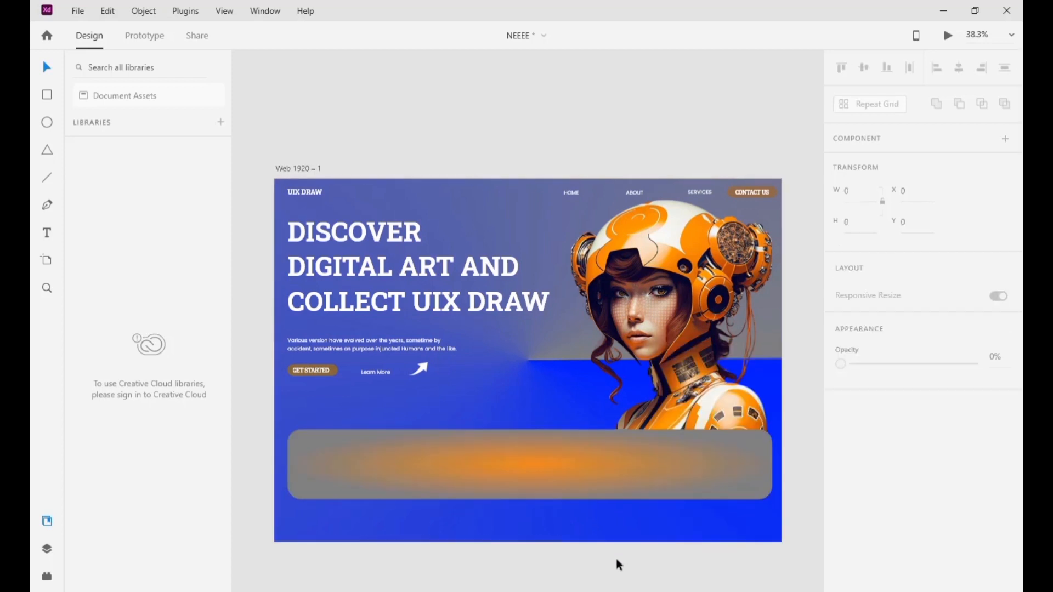
Lower the opacity of the statistics panel's orange gradient centre colour to 77%.
click(652, 488)
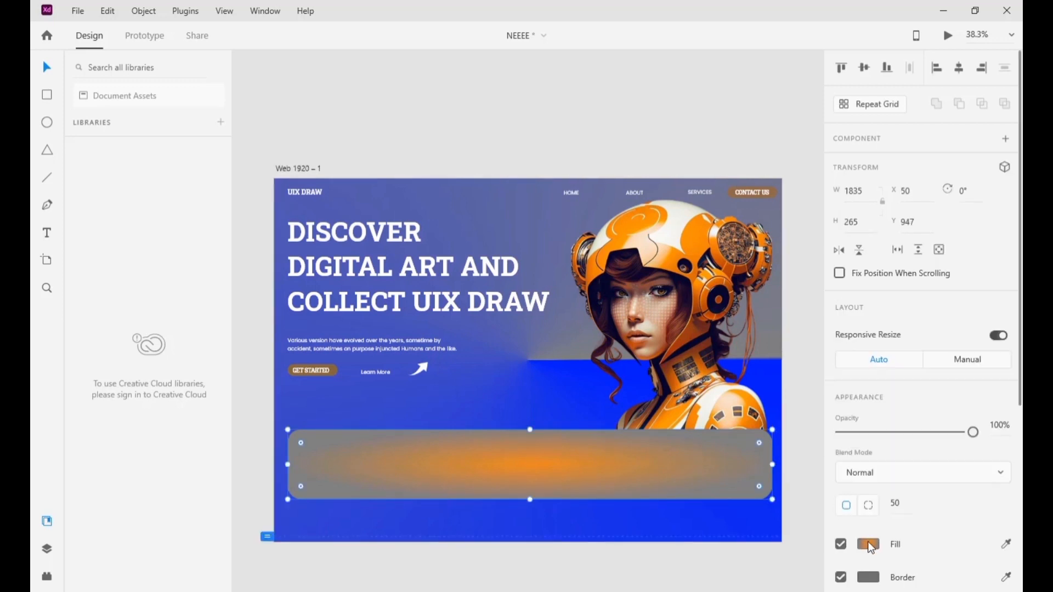
click(867, 544)
drag(821, 418, 821, 425)
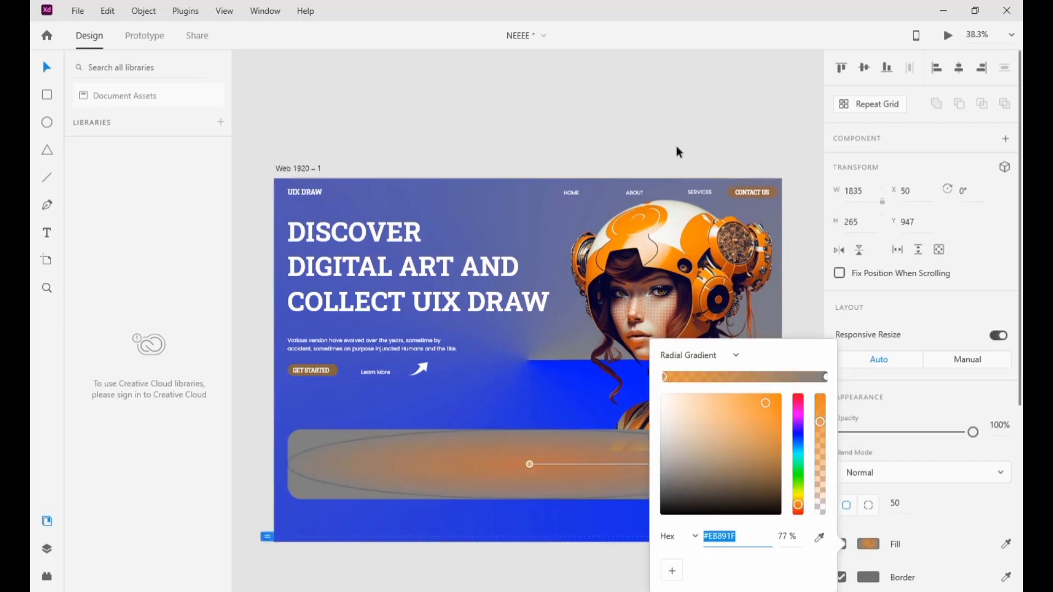
click(676, 146)
scroll(401, 515, down, 3)
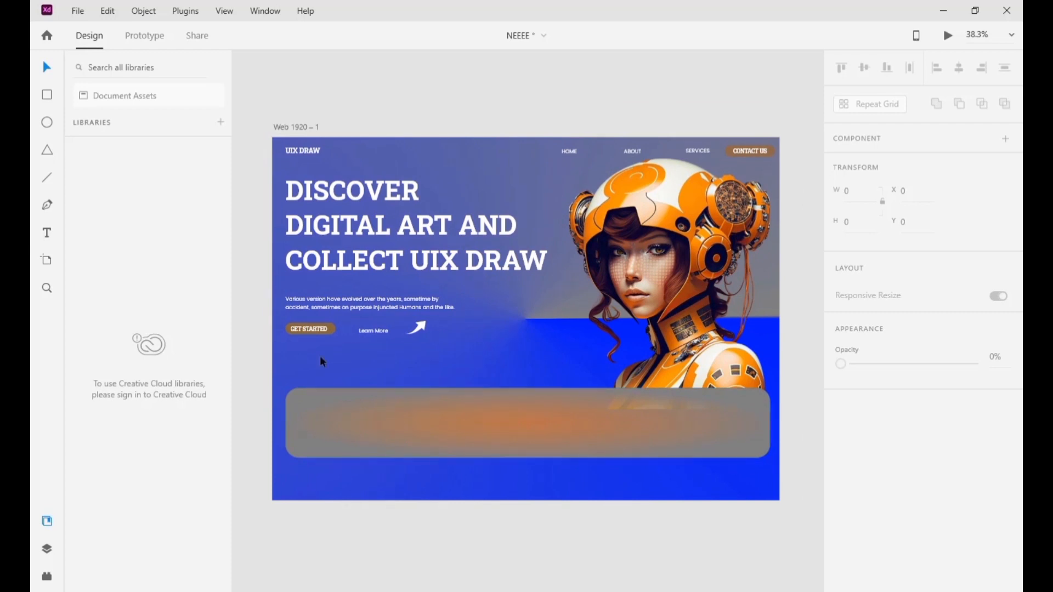
Duplicate the HOME navigation text into the gradient panel's upper-left area and change the copy to Artwork.
drag(569, 151, 340, 404)
click(744, 440)
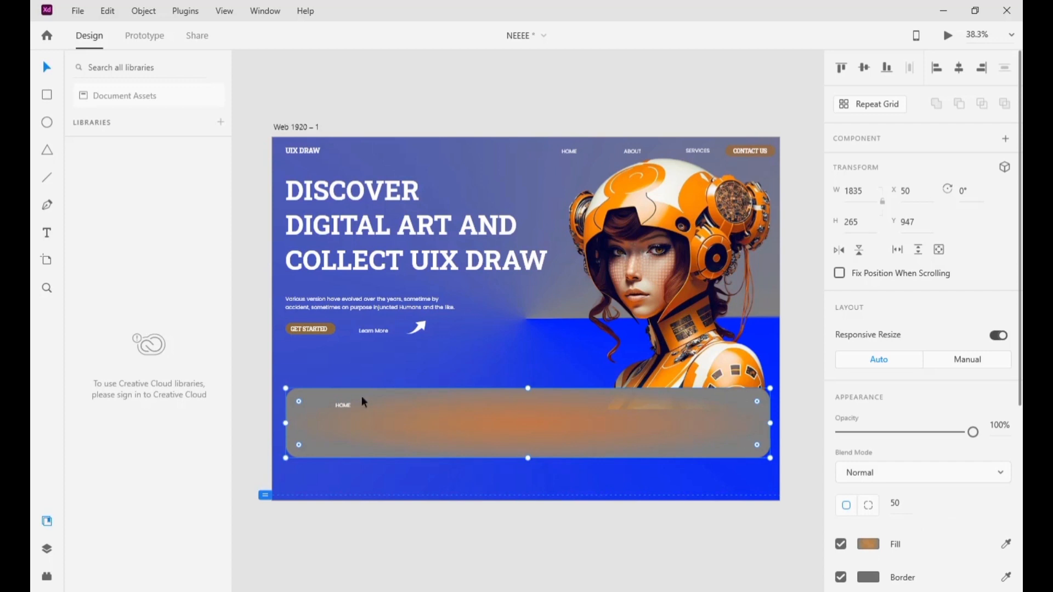
click(344, 406)
text(Artwork)
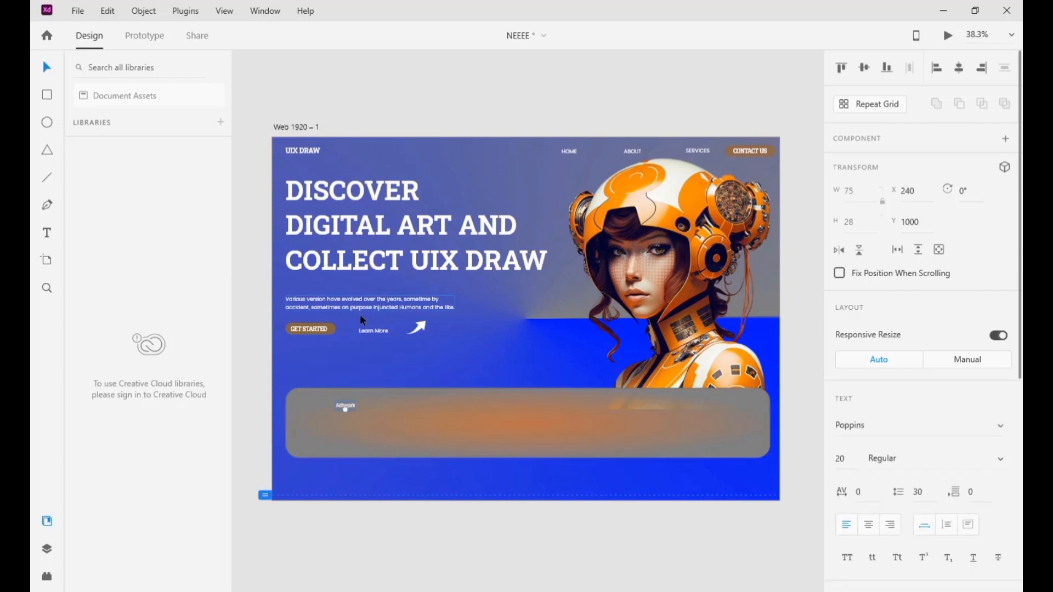
Copy the GET STARTED text below Artwork, change it to 27k+ at size 50, and left-align the Artwork label with it.
drag(309, 329, 348, 415)
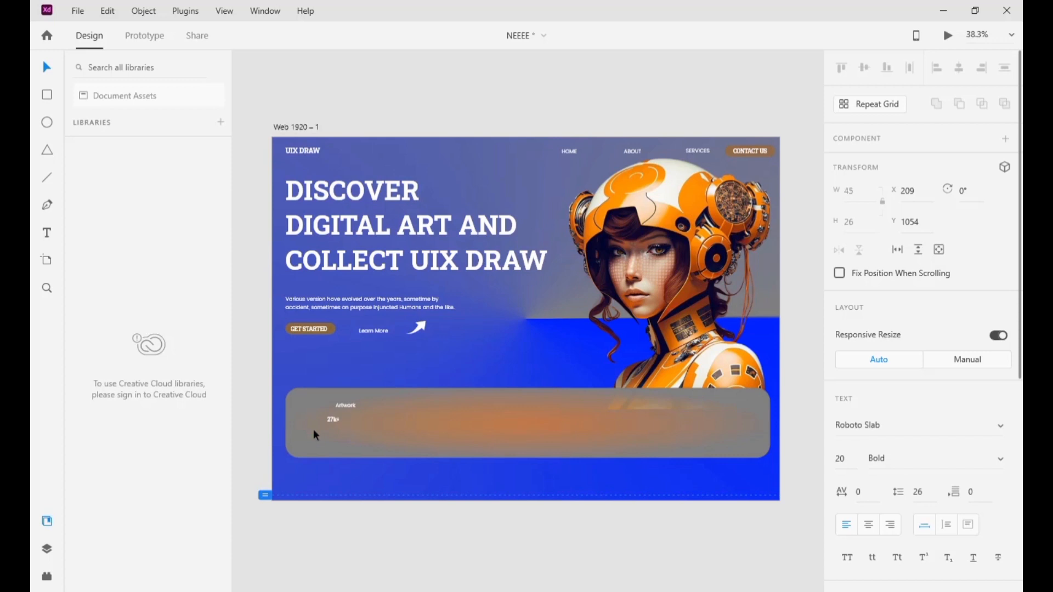
drag(332, 420, 345, 417)
click(851, 460)
text(50)
click(802, 456)
click(426, 526)
click(353, 410)
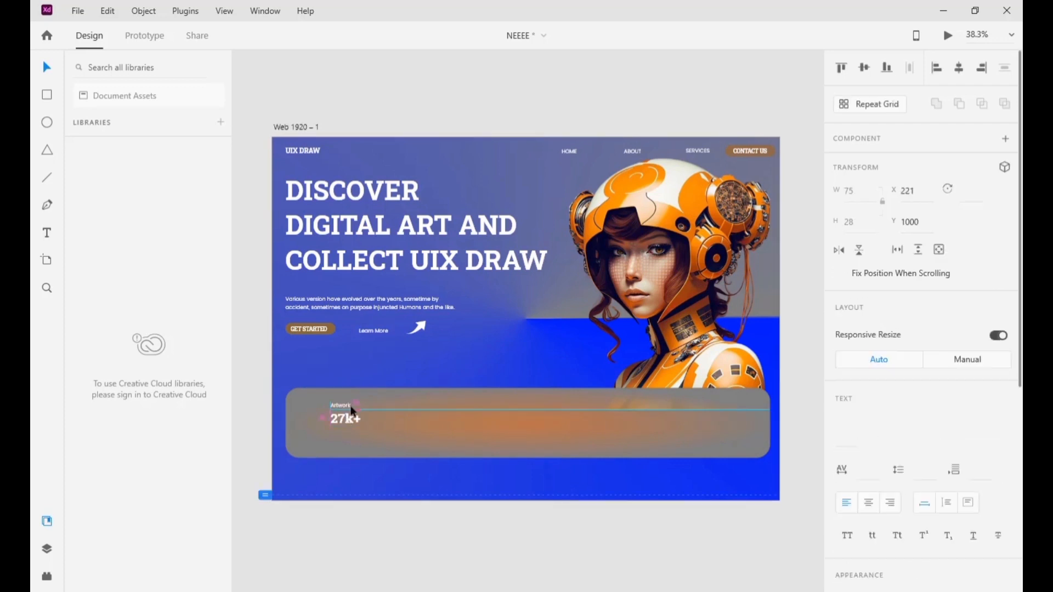
click(346, 521)
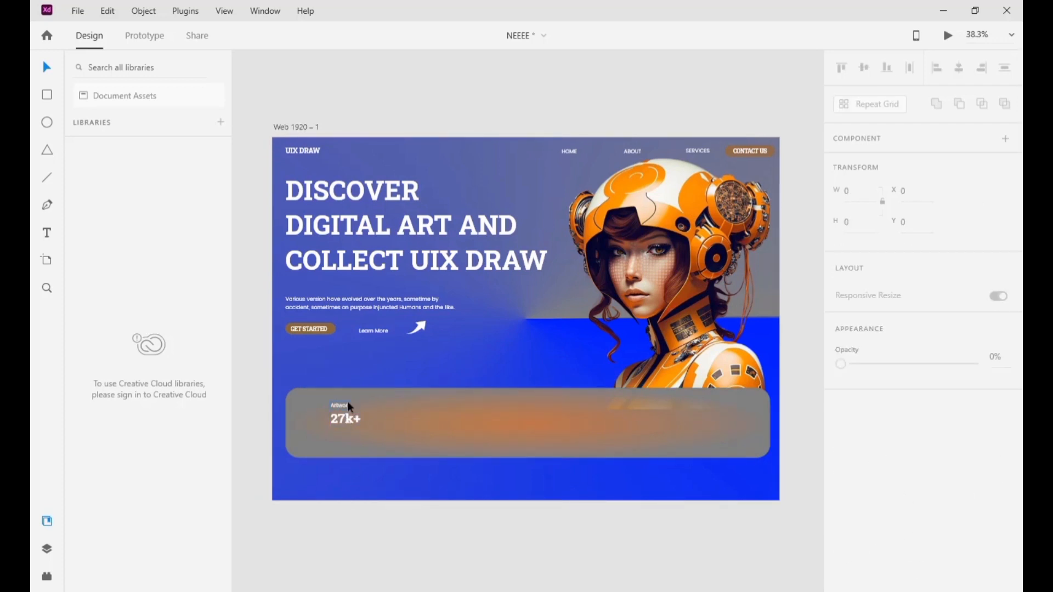
Add a second statistic by duplicating the label and number to the right and changing them to Auction and 25k+.
drag(349, 403, 452, 405)
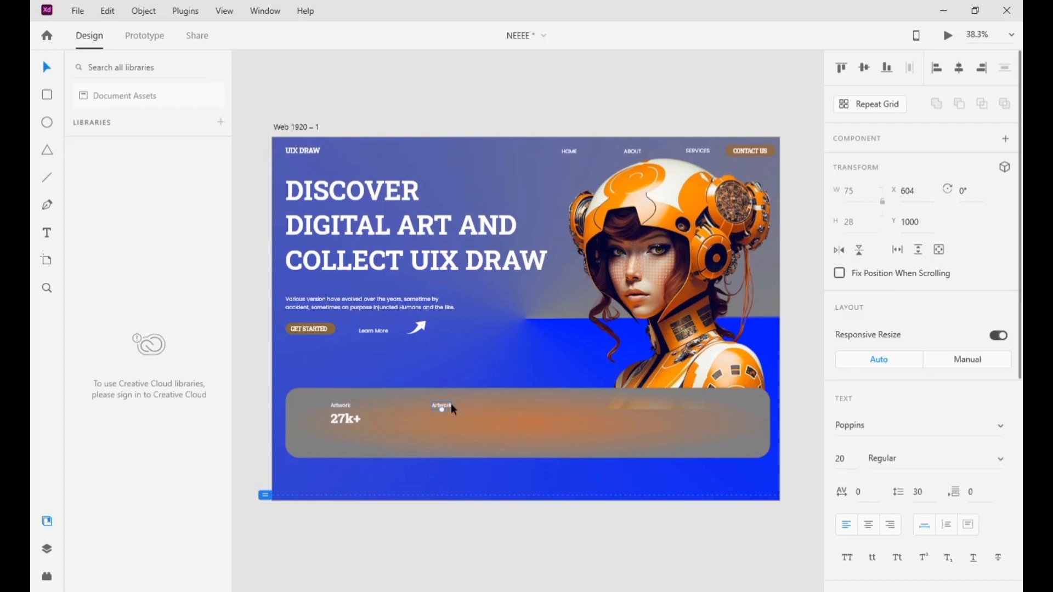
double_click(450, 404)
text(Auction)
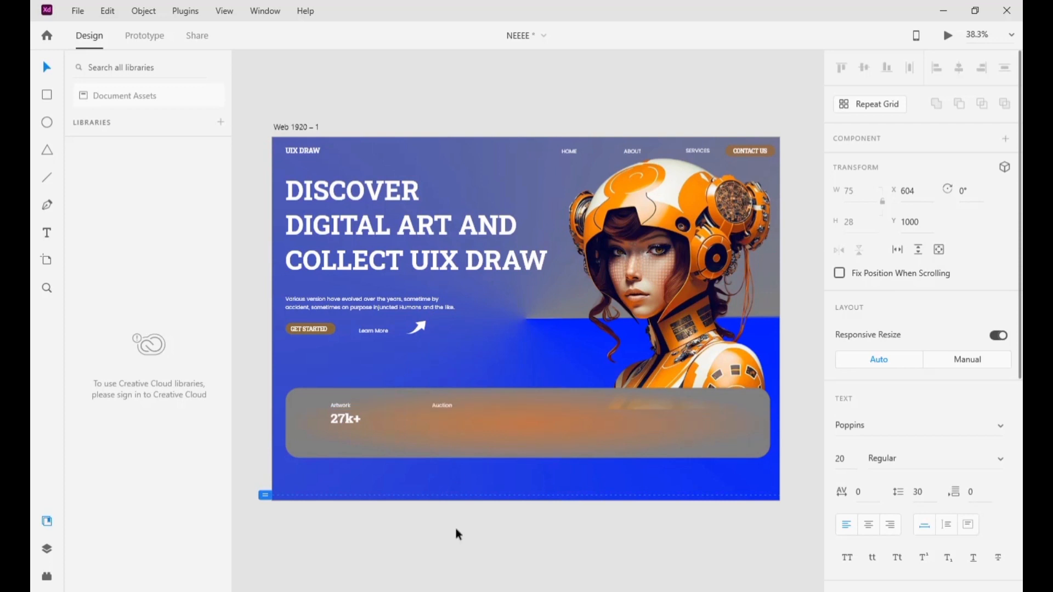
click(456, 529)
click(356, 424)
drag(354, 424, 455, 426)
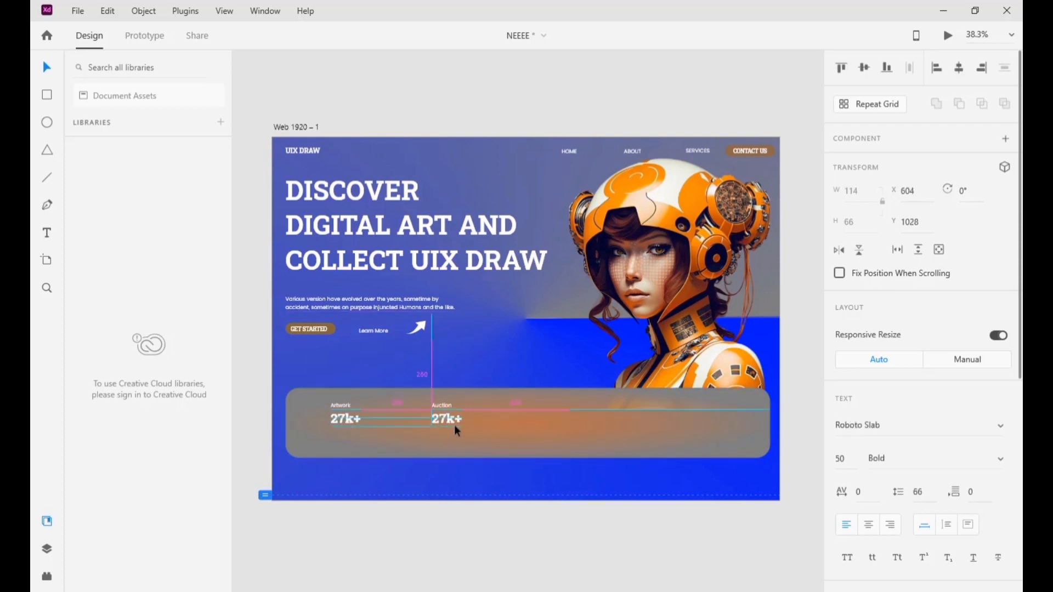
double_click(454, 419)
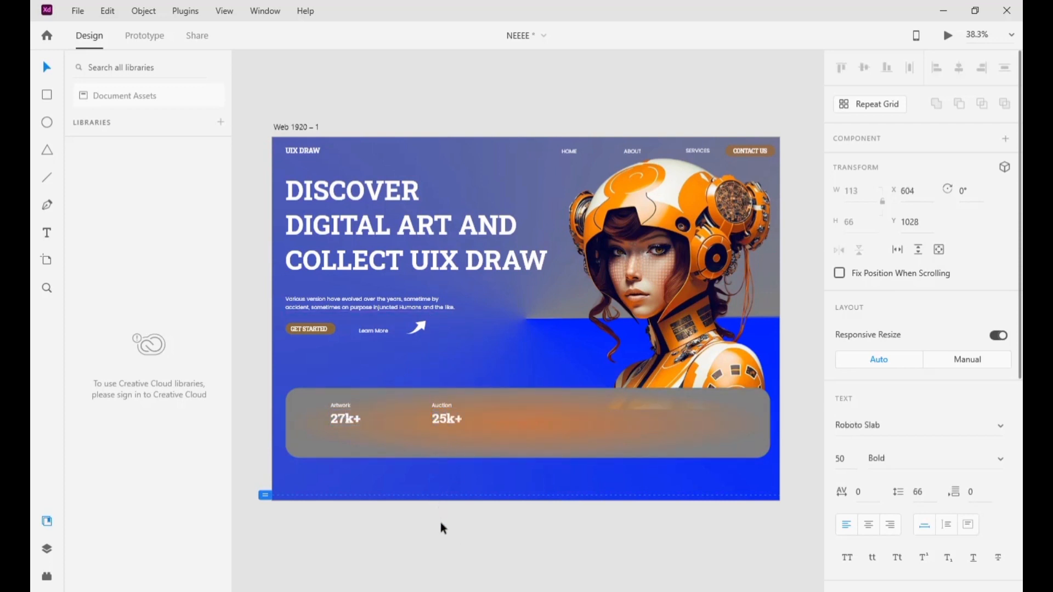
Add a third statistic by duplicating the Auction label and its number to the right and changing them to Artist and 12k+.
click(455, 421)
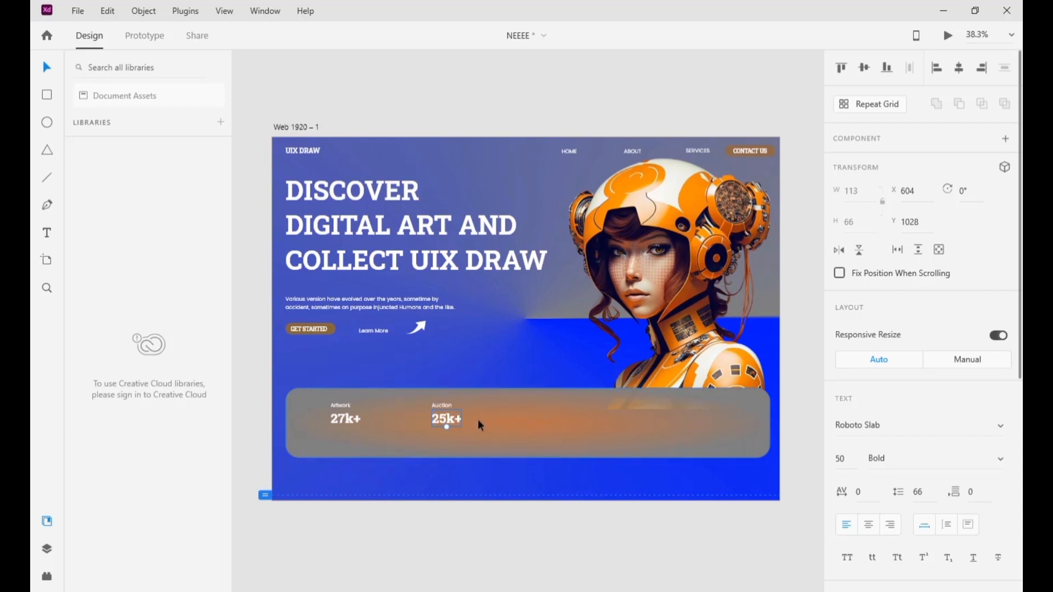
click(441, 405)
drag(441, 406, 551, 410)
drag(464, 415, 557, 420)
double_click(557, 408)
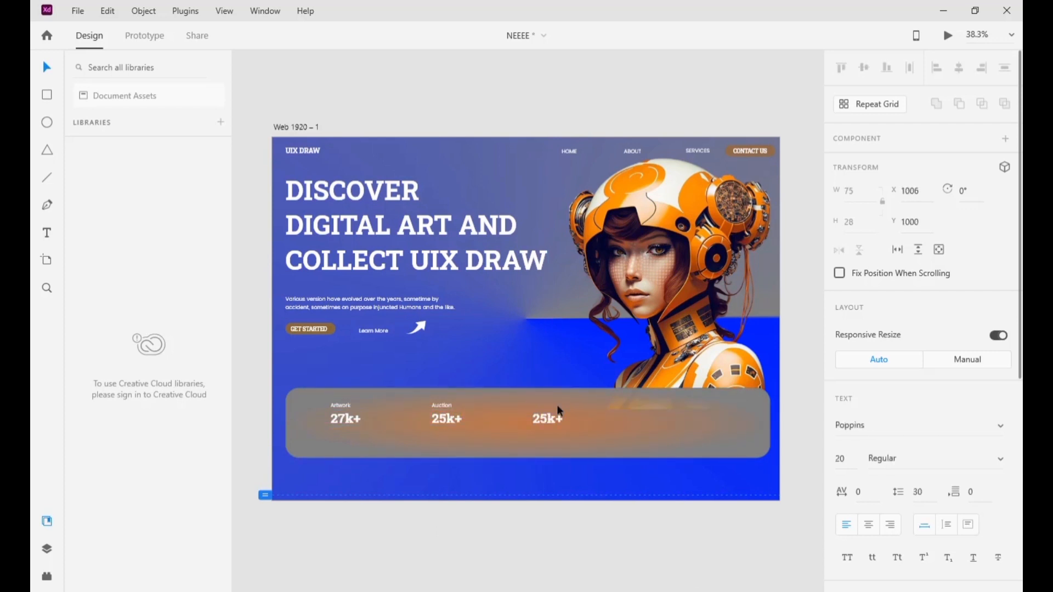
text(Artist)
double_click(554, 418)
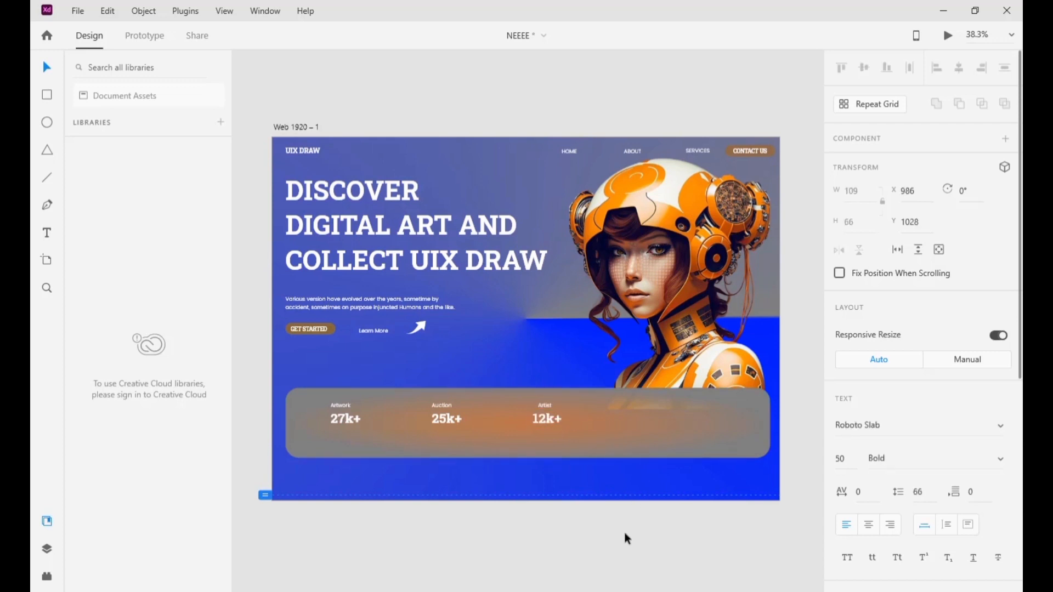
key(Escape)
Draw an ellipse on the panel to the right of the 12k+ figure and size it 105 × 105.
key(e)
drag(624, 409, 645, 422)
click(867, 187)
text(105)
key(Tab)
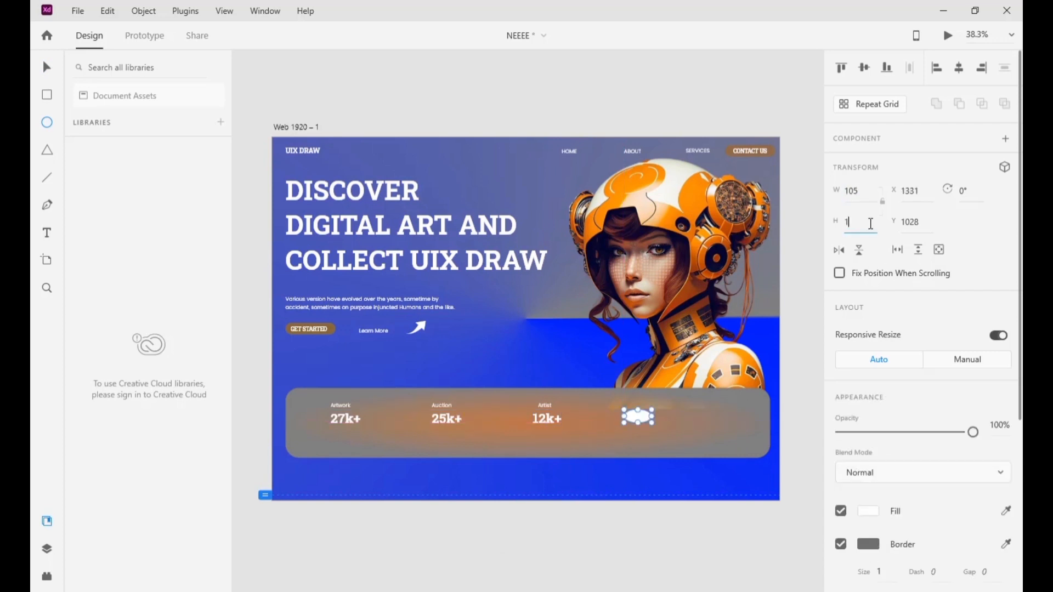
text(105)
key(Return)
Duplicate the white circle to the right to make a row of four slightly overlapping circles.
click(47, 68)
drag(645, 421, 664, 417)
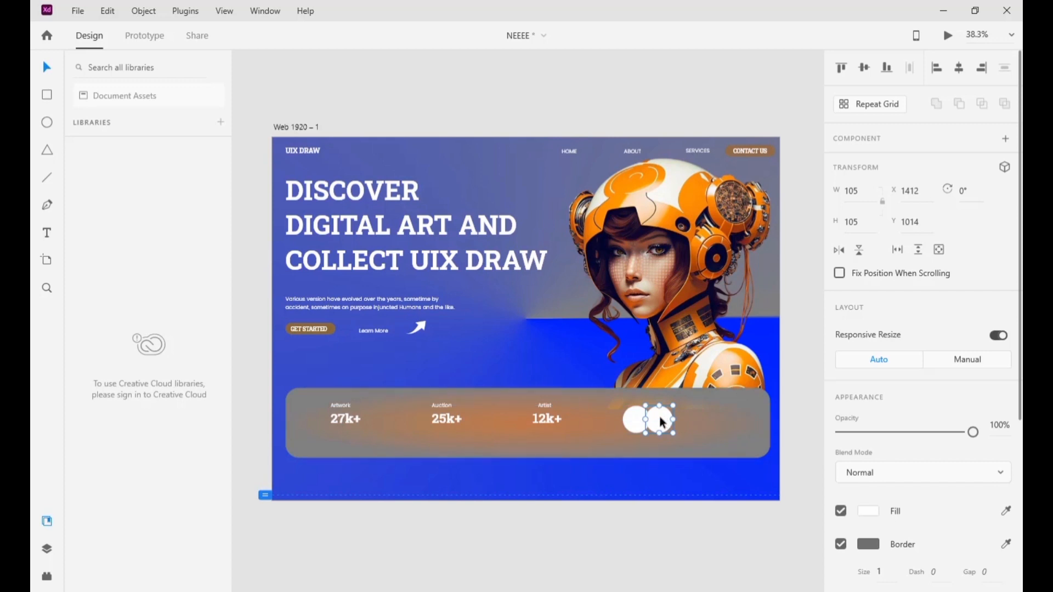
drag(659, 418, 704, 423)
click(662, 533)
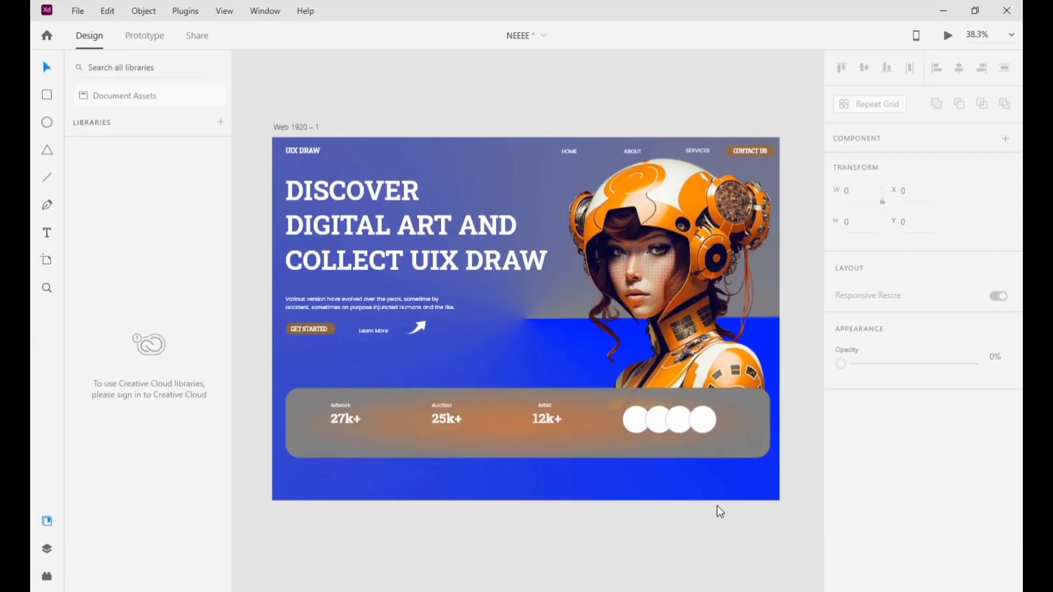
Fill the circles with portrait photos from the ne pic folder, using images (9) for the fourth, images (10) for the second and images (11) for the third.
key(alt+Tab)
drag(260, 282, 702, 421)
key(alt+Tab)
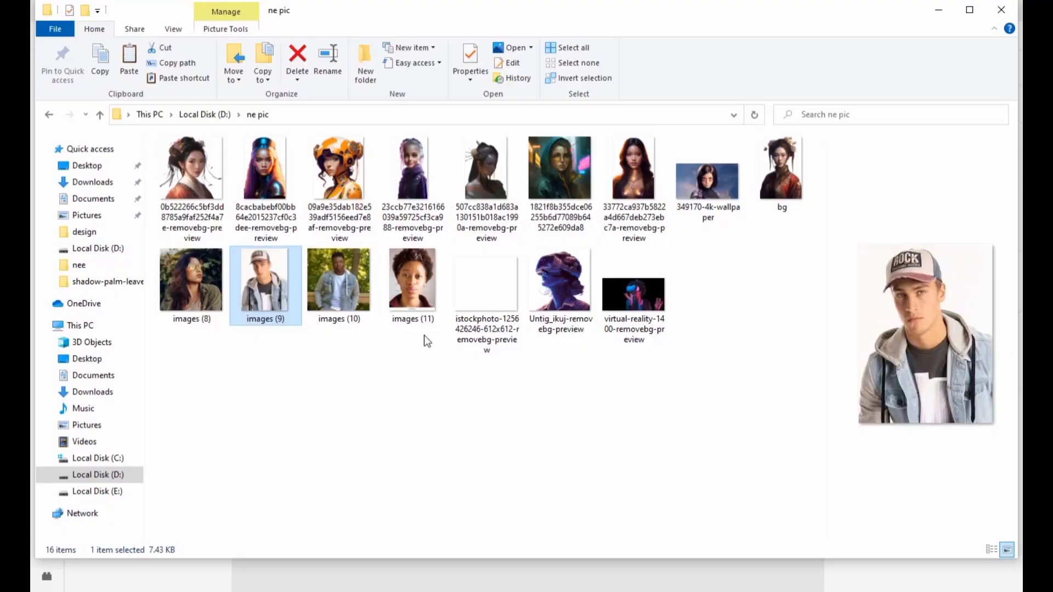
drag(338, 282, 664, 417)
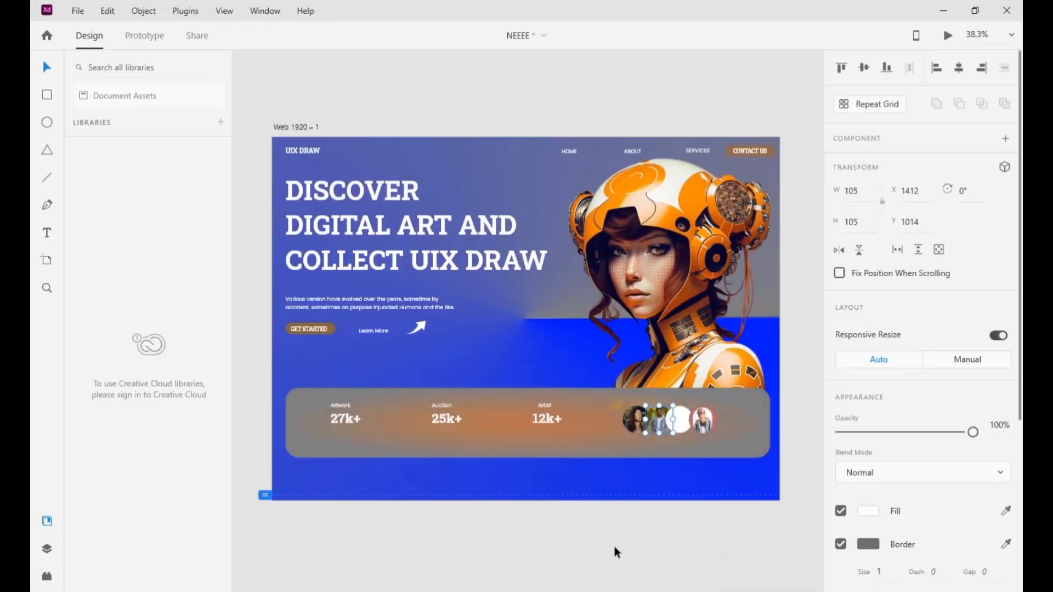
key(alt+Tab)
drag(413, 281, 679, 421)
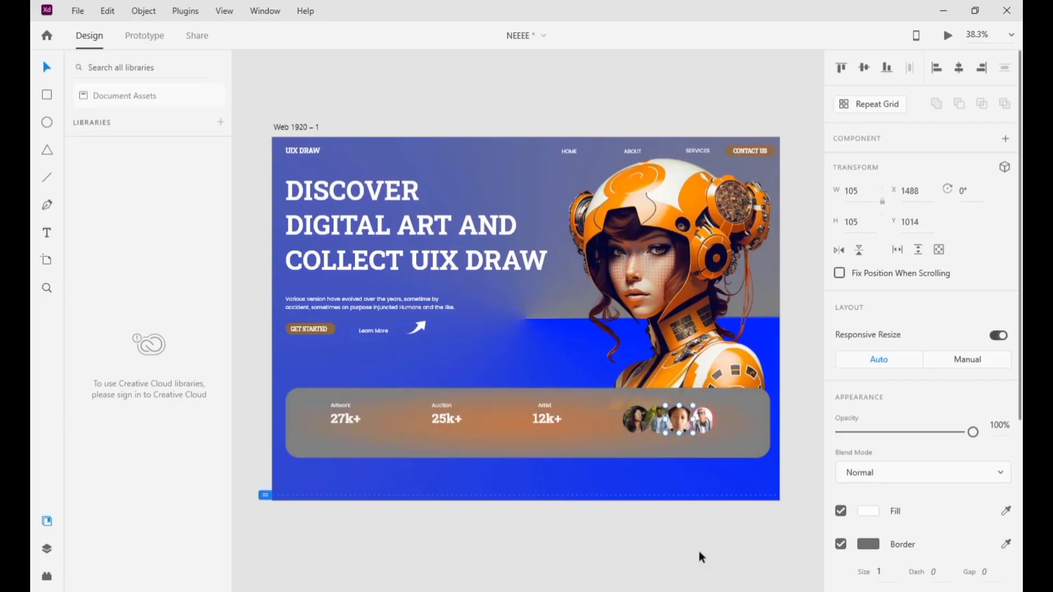
click(699, 551)
Delete the fourth circle's portrait image and fill that circle with the green-lit hooded portrait from the ne pic folder.
click(711, 422)
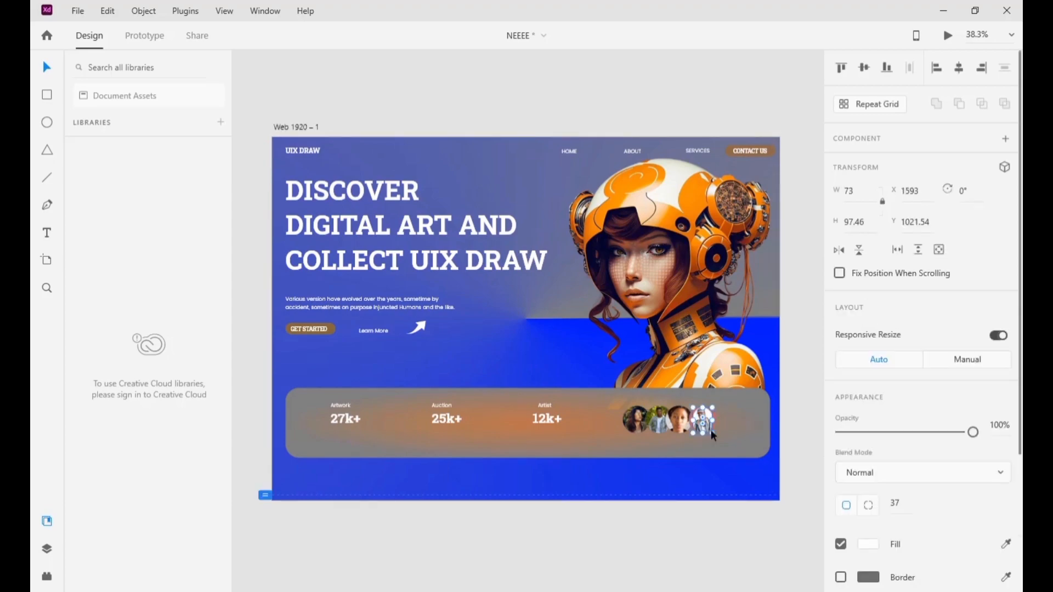
key(Delete)
key(alt+Tab)
drag(559, 175, 700, 420)
click(702, 525)
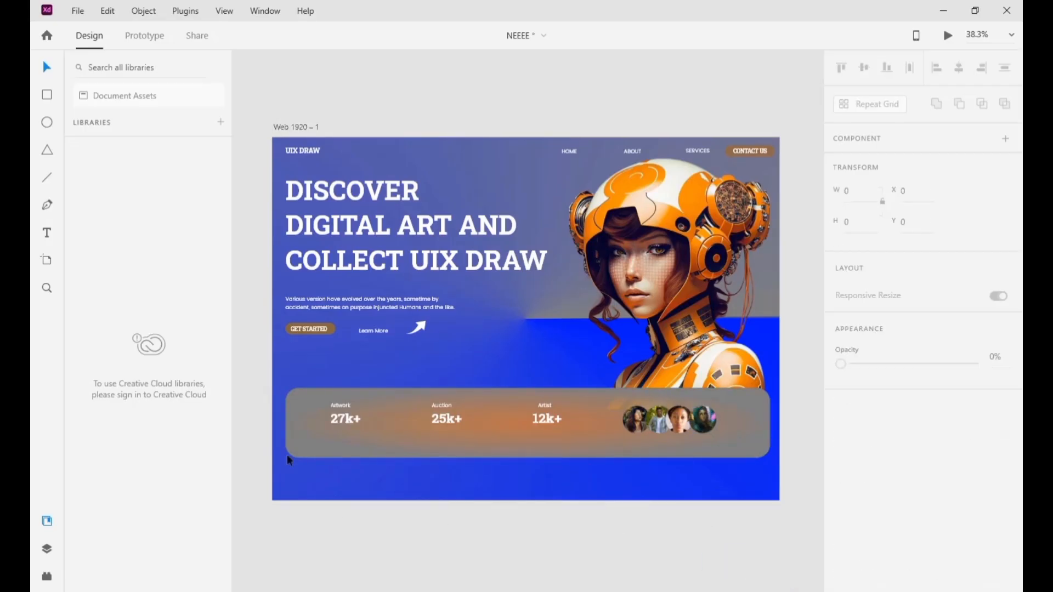
Extend the artboard downward to a height of 1808 and match its viewport height.
double_click(287, 463)
drag(525, 501, 526, 572)
drag(265, 495, 234, 577)
drag(433, 547, 427, 488)
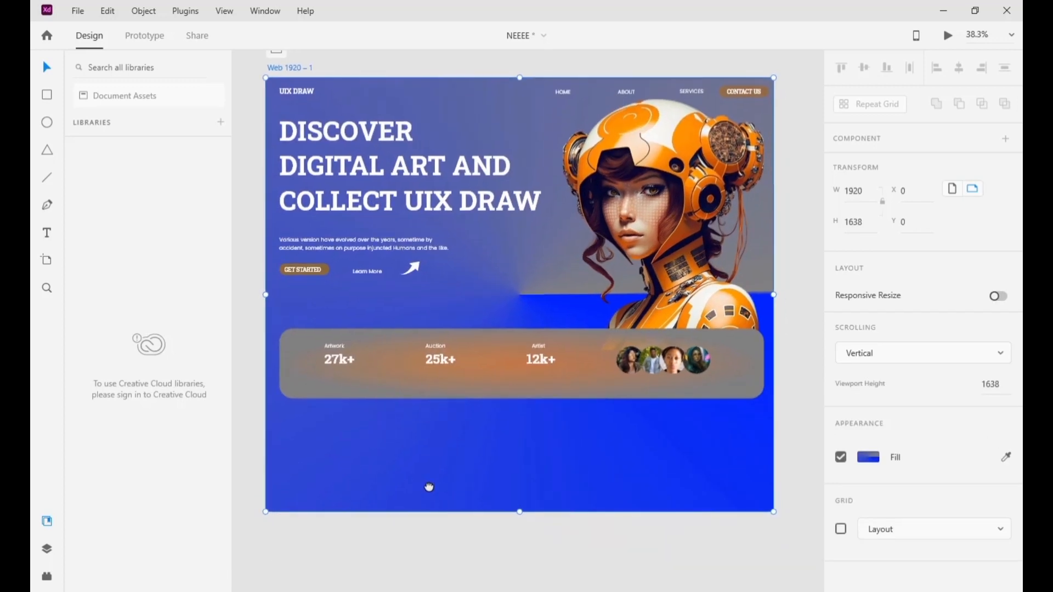
drag(519, 513, 519, 558)
drag(259, 511, 259, 558)
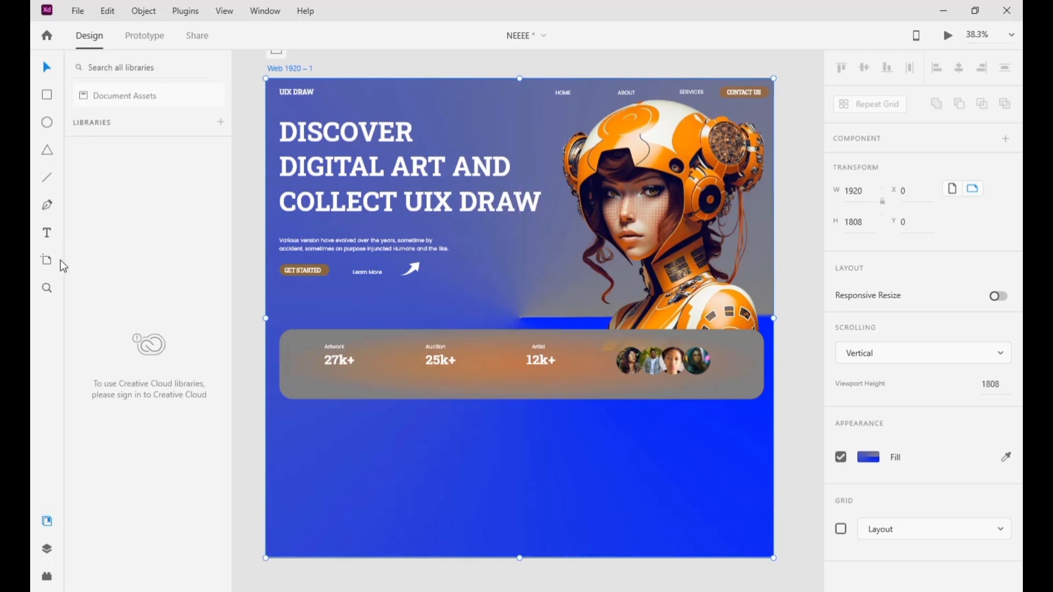
Draw a rectangle at the panel's left edge in the empty area below it and size it 300 × 300.
key(r)
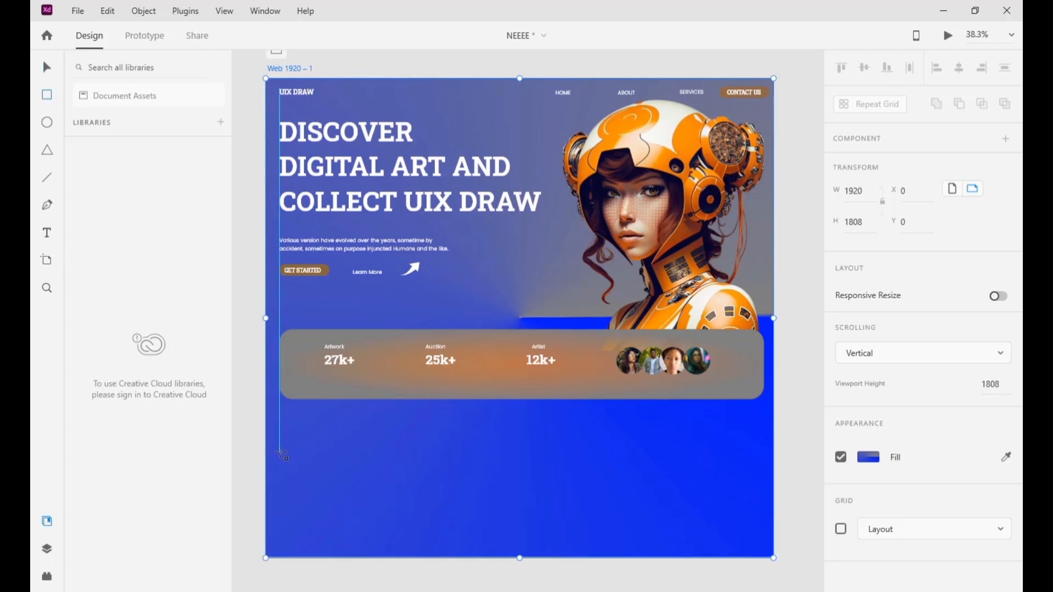
mouse_move(279, 451)
mouse_down()
mouse_move(364, 472)
mouse_move(378, 520)
mouse_up()
click(864, 192)
text(300)
click(872, 226)
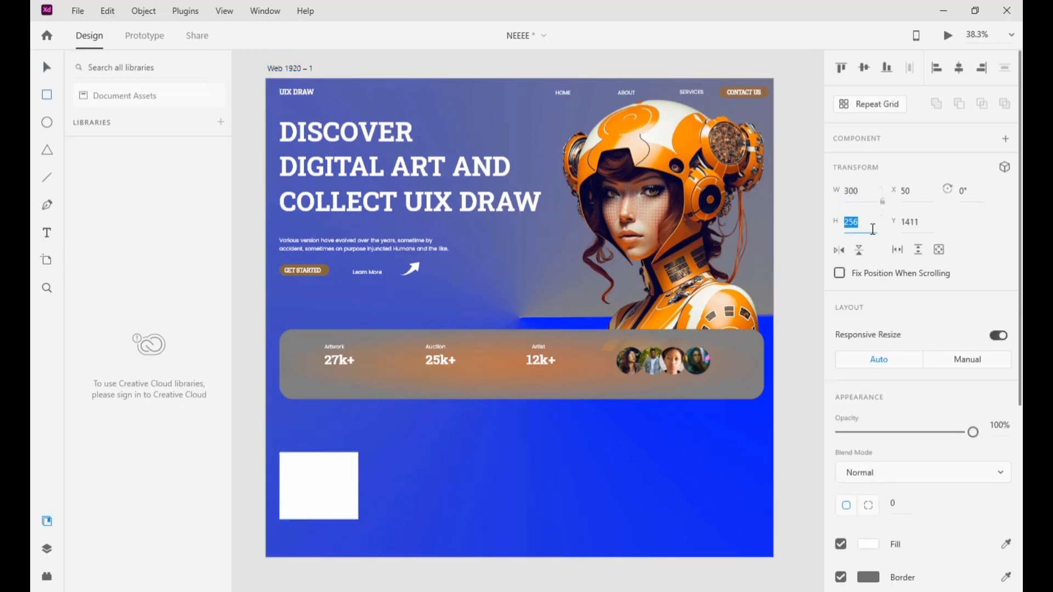
text(300)
key(Return)
click(48, 70)
Round the white square's corners to 50 and duplicate it directly to its right with a small gap.
click(897, 503)
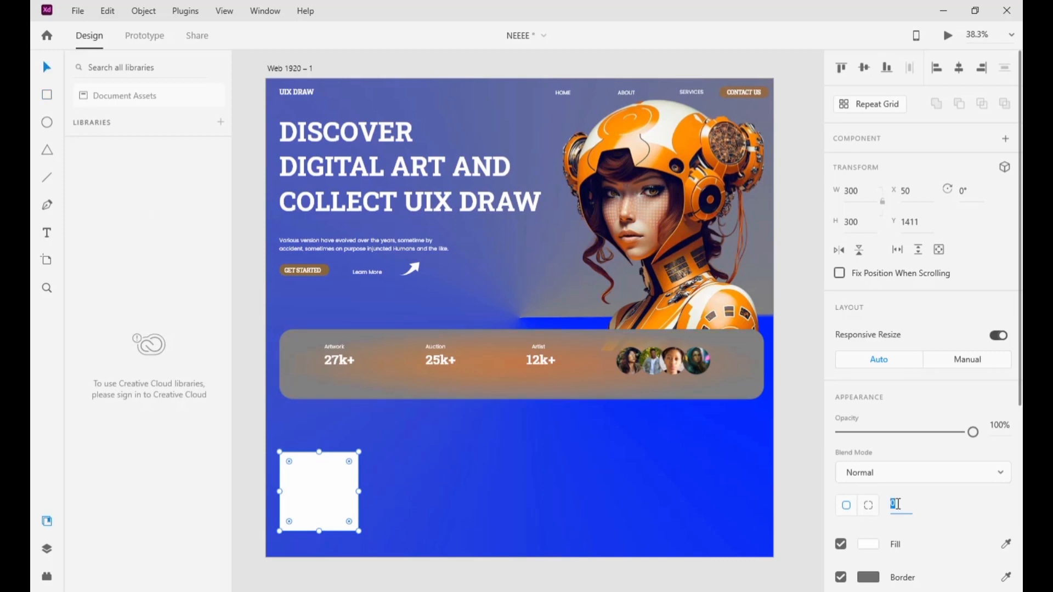
text(50)
click(803, 486)
click(300, 487)
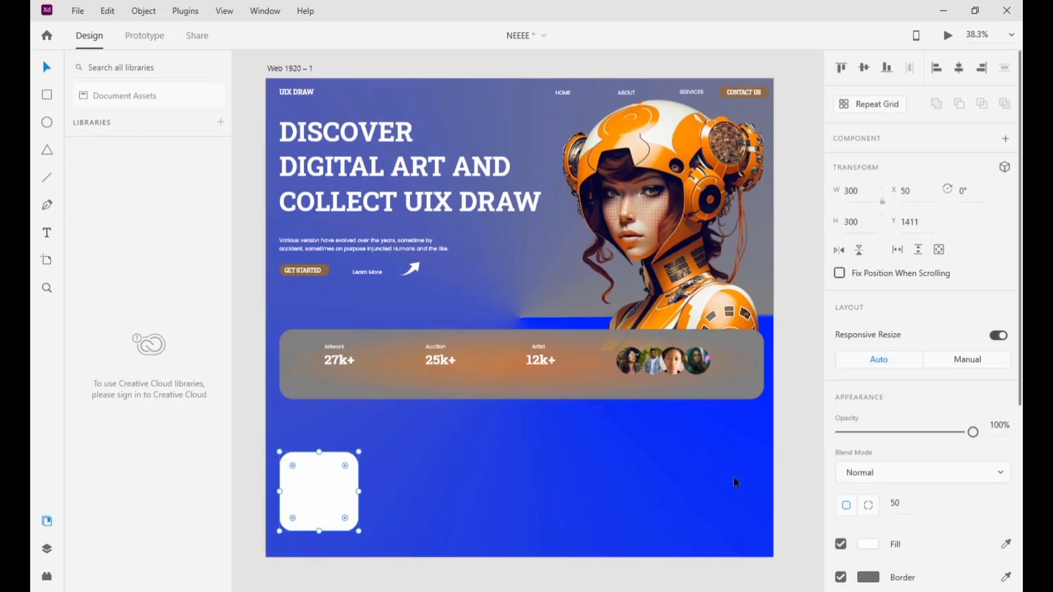
click(868, 544)
click(393, 512)
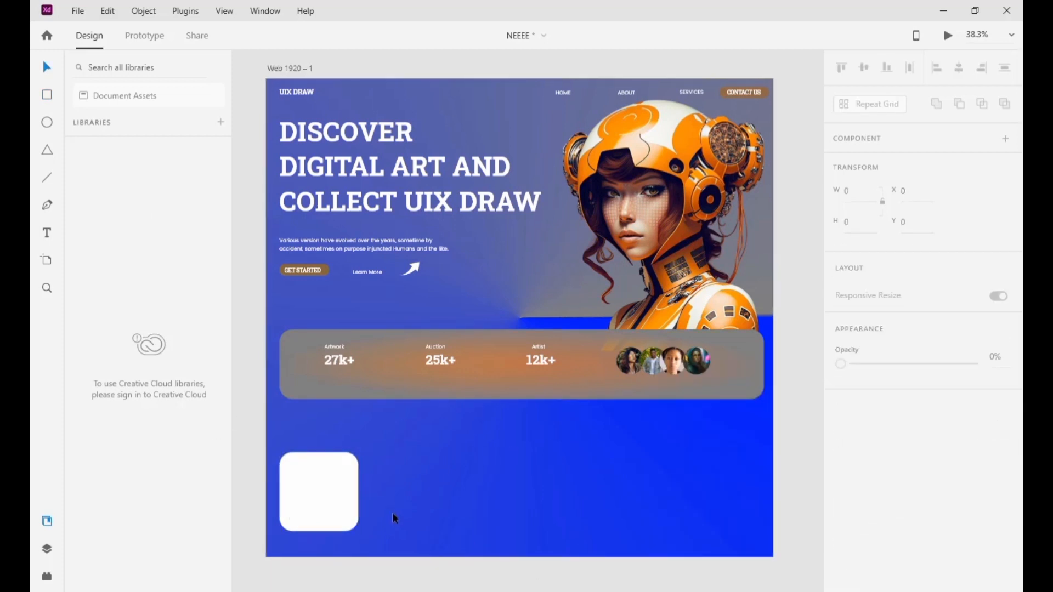
click(345, 487)
drag(346, 487, 430, 482)
Extend the artboard with its viewport marker to a height of 2783, and shorten the statistics panel to about 196 high.
drag(515, 556, 527, 591)
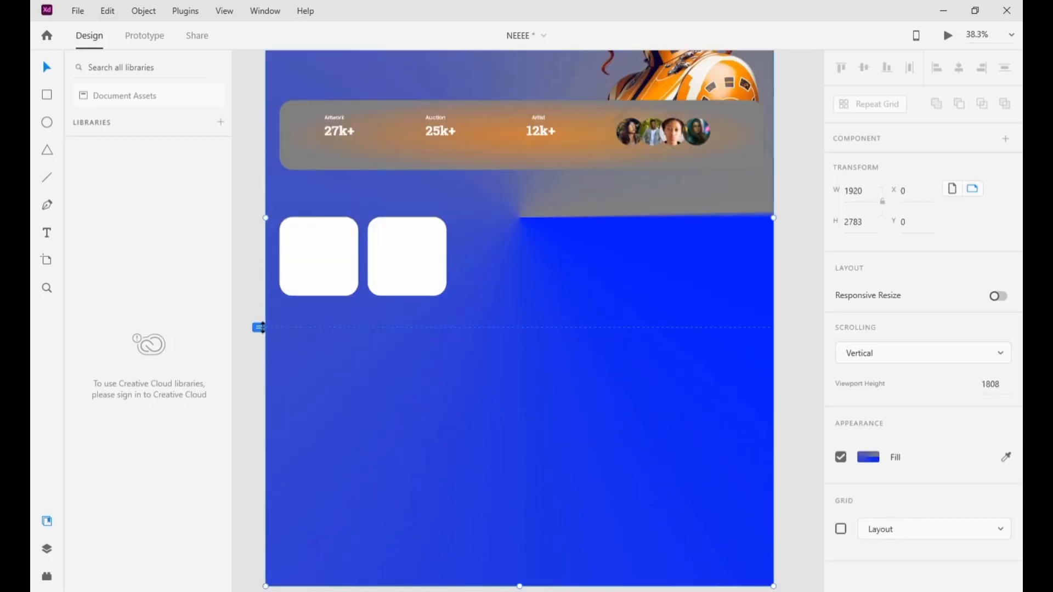
drag(261, 327, 302, 586)
drag(506, 264, 525, 452)
click(505, 296)
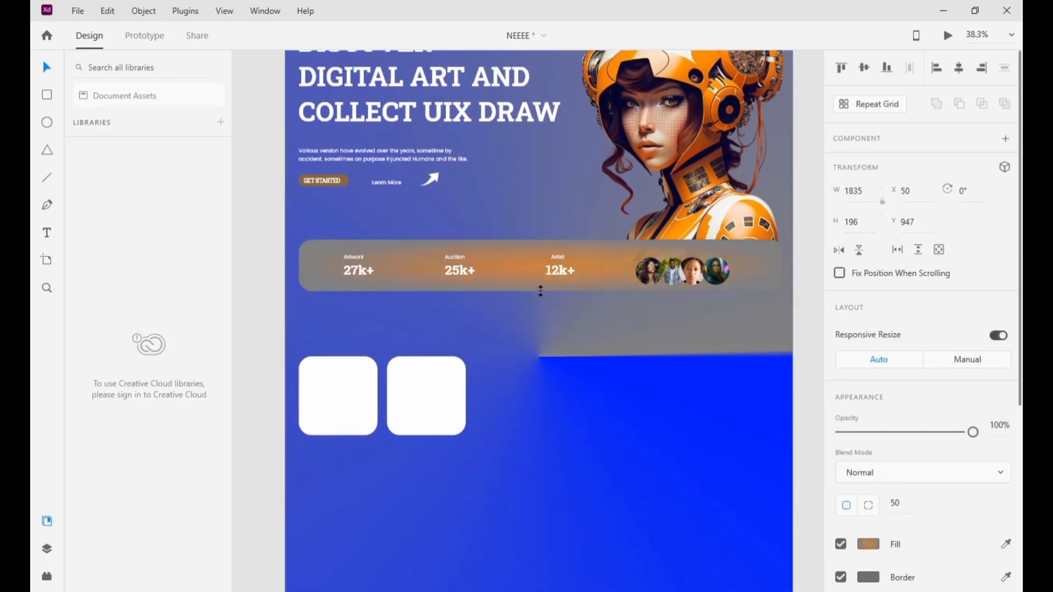
Duplicate the Artwork label above the four portrait circles and change the copy to Art 3.4 ETH.
double_click(355, 252)
alt+drag(355, 252, 668, 249)
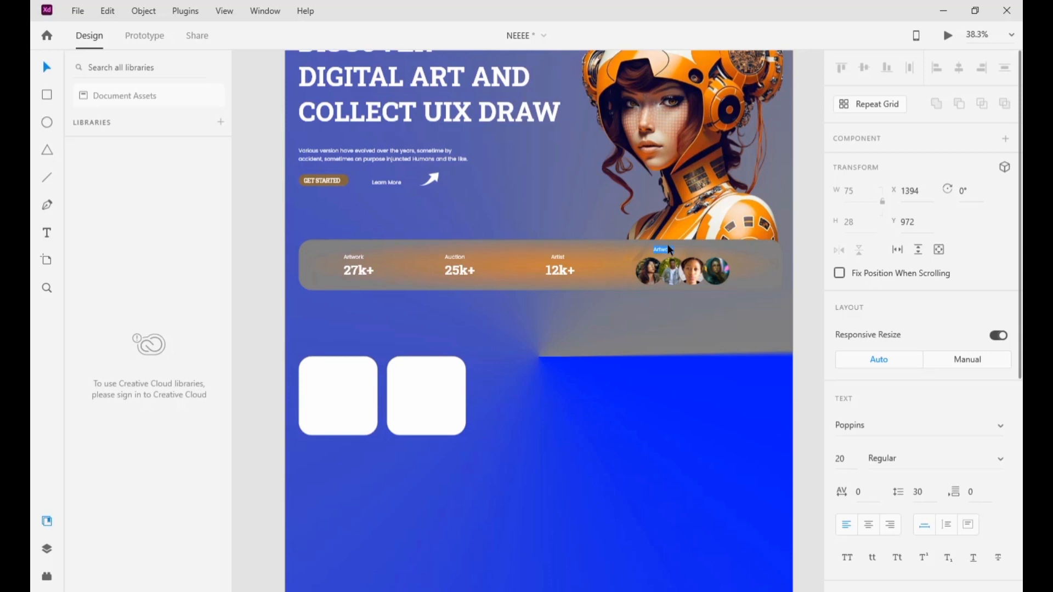
key(Escape)
Make the Art 3.4 ETH label bold and change its font to Roboto Slab.
click(1000, 459)
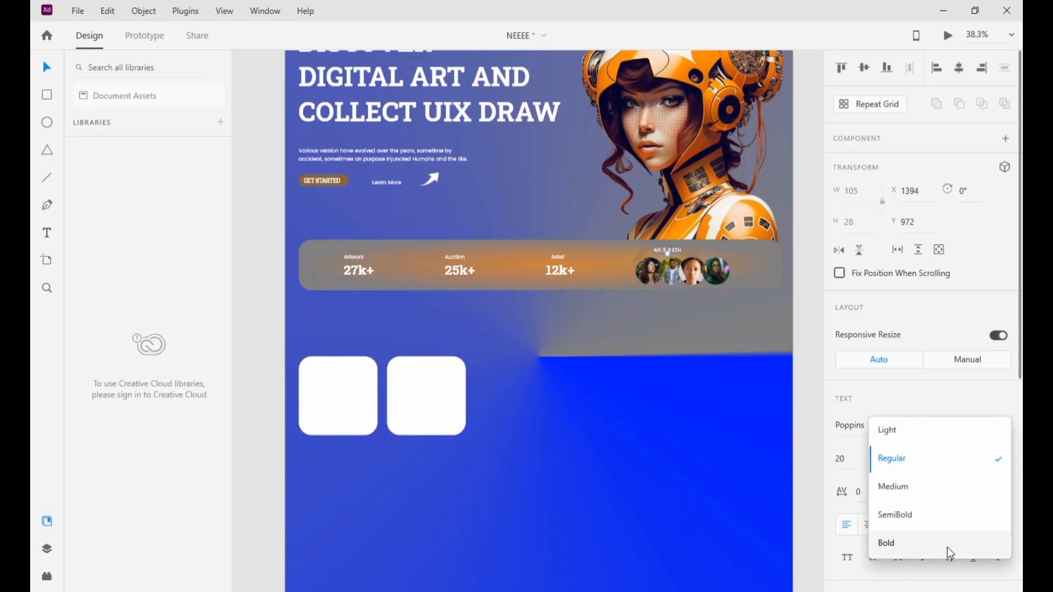
click(946, 547)
click(939, 426)
click(1001, 428)
key(r)
click(907, 169)
click(697, 469)
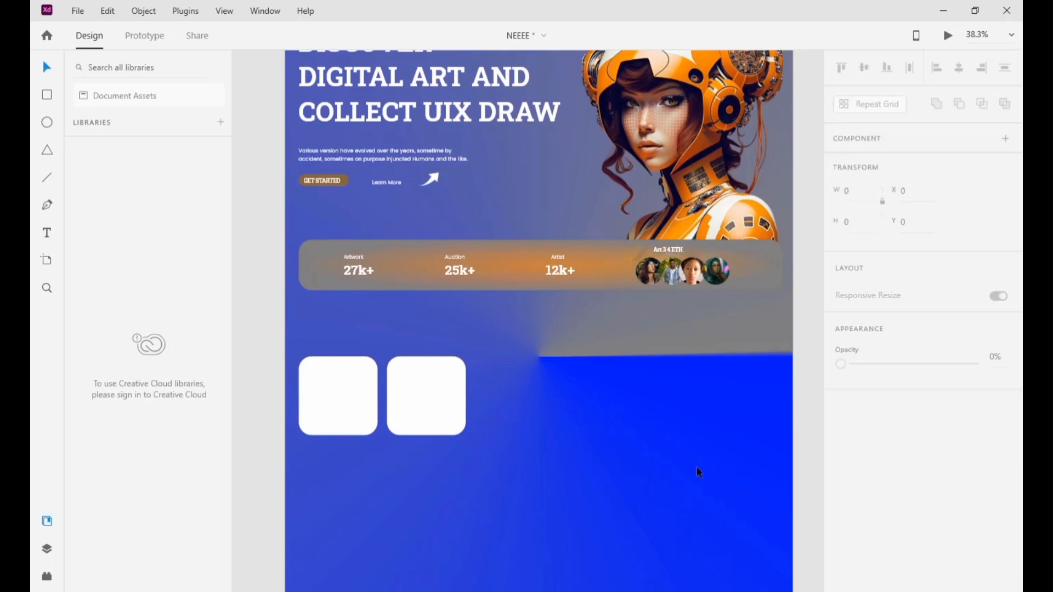
Duplicate the white square twice below and arrange the four squares in a two-by-two grid with small gaps, the upper row at about Y 1295.
click(427, 388)
drag(428, 389, 341, 482)
click(428, 414)
drag(427, 414, 429, 503)
drag(362, 404, 361, 380)
drag(405, 396, 411, 352)
key(ctrl+z)
drag(345, 467, 348, 442)
drag(422, 489, 359, 470)
click(554, 456)
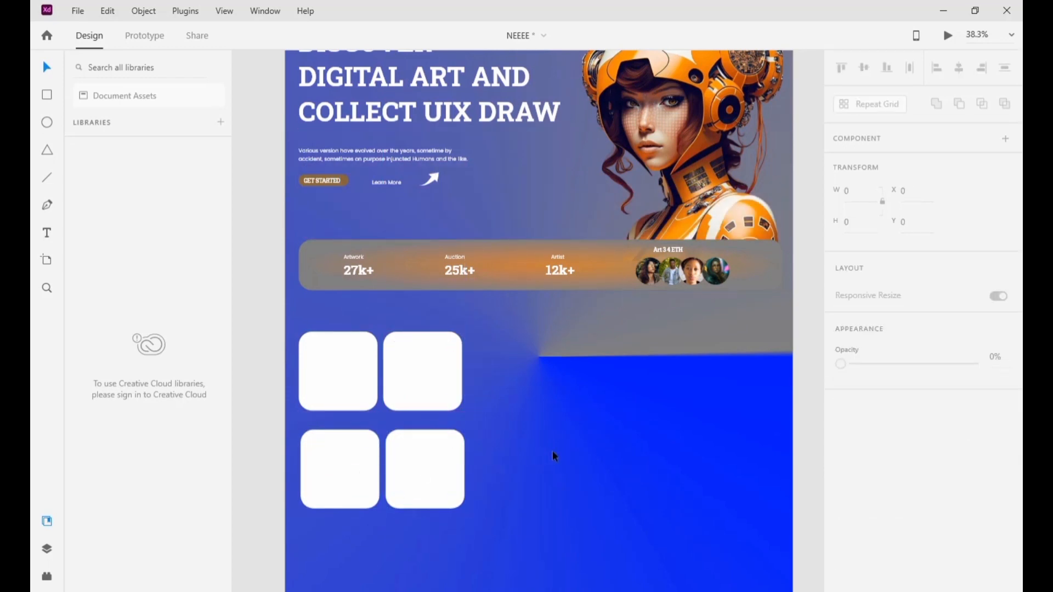
Fill the upper-left square with a linear gradient whose first colour is 8A8555.
click(324, 374)
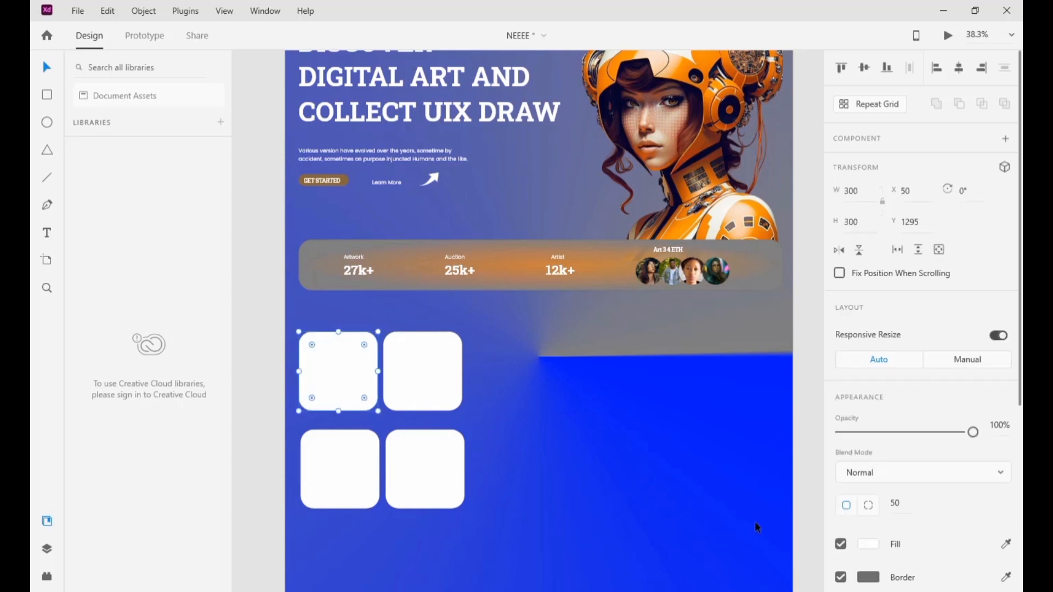
click(868, 543)
click(691, 376)
click(696, 404)
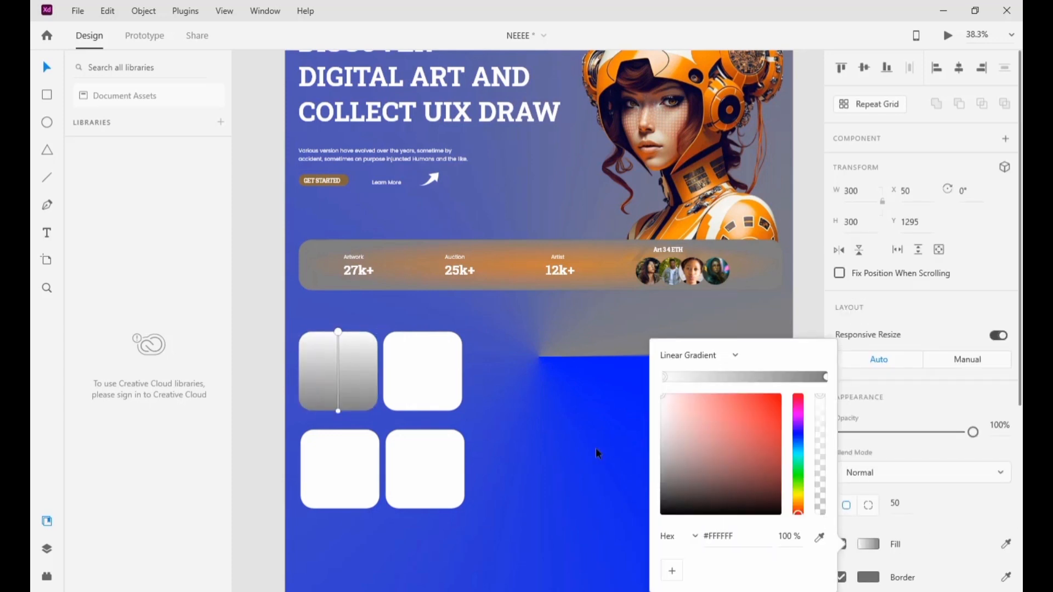
click(718, 536)
text(8A8555)
click(535, 441)
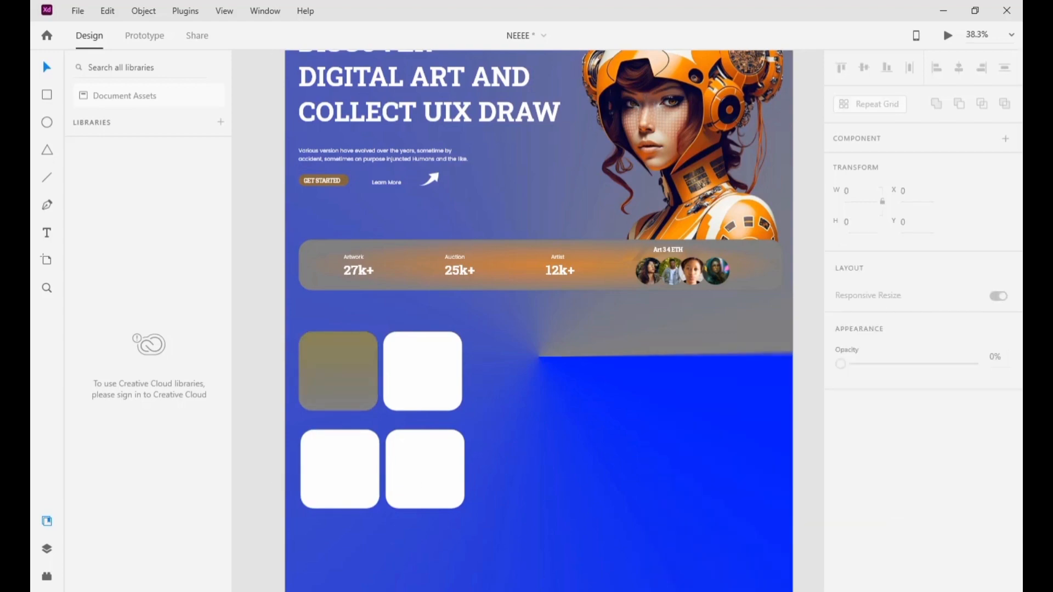
Import the bg portrait from the ne pic folder, shrink it and place it over the upper-left card.
key(alt+Tab)
drag(781, 167, 586, 488)
drag(638, 535, 330, 301)
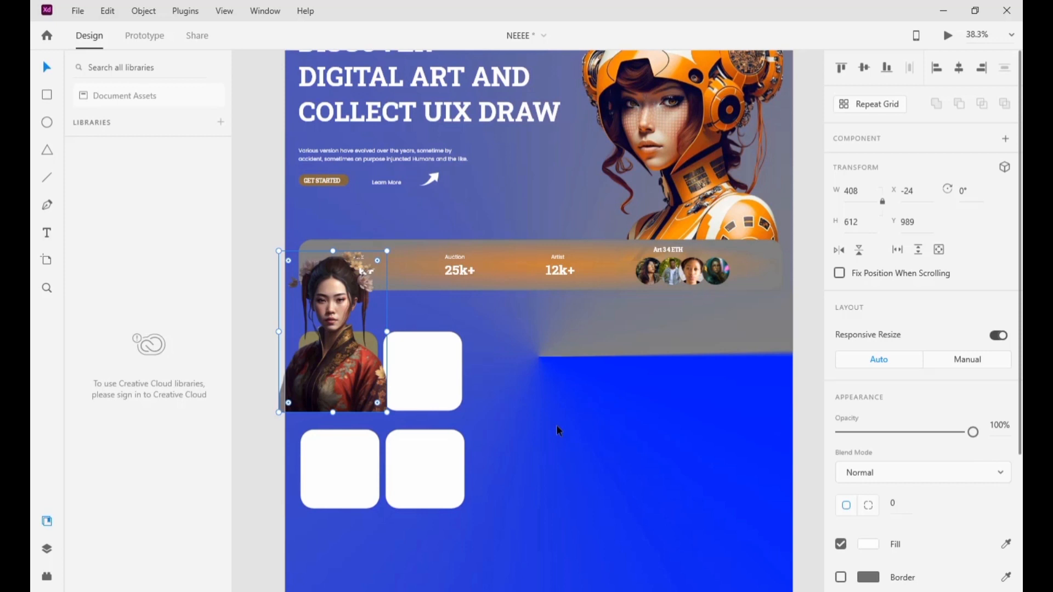
click(859, 226)
text(300)
click(591, 344)
drag(298, 285, 337, 319)
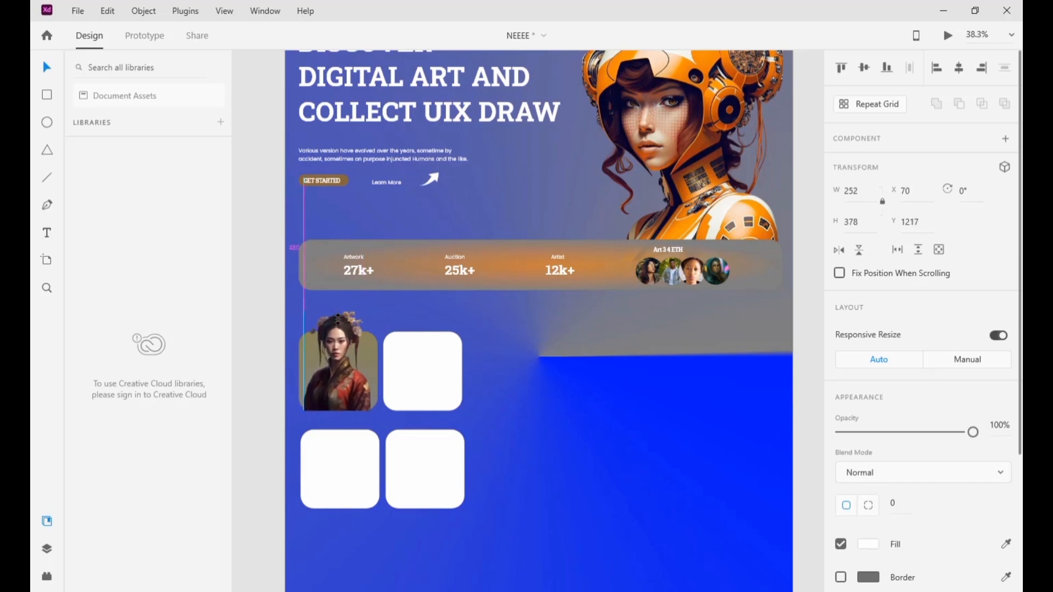
Set the bg portrait's height to 350 and centre it on the upper-left card with their bottom edges aligned.
click(334, 373)
click(864, 226)
key(BackSpace)
key(BackSpace)
text(50)
click(708, 454)
drag(331, 372, 335, 380)
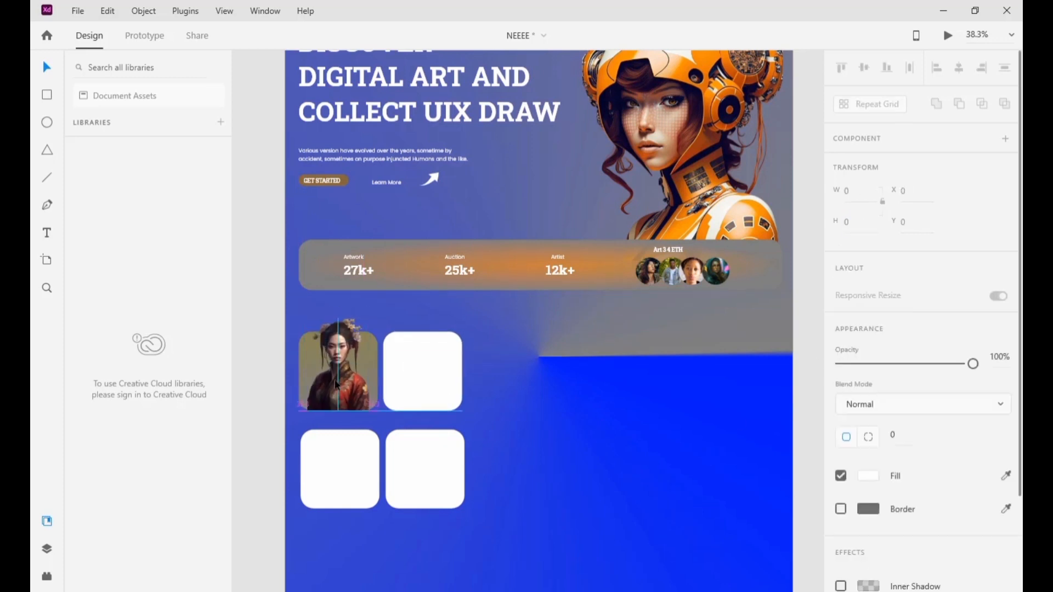
Fill the upper-right square with a linear gradient whose first colour is BE9030.
click(422, 371)
click(869, 546)
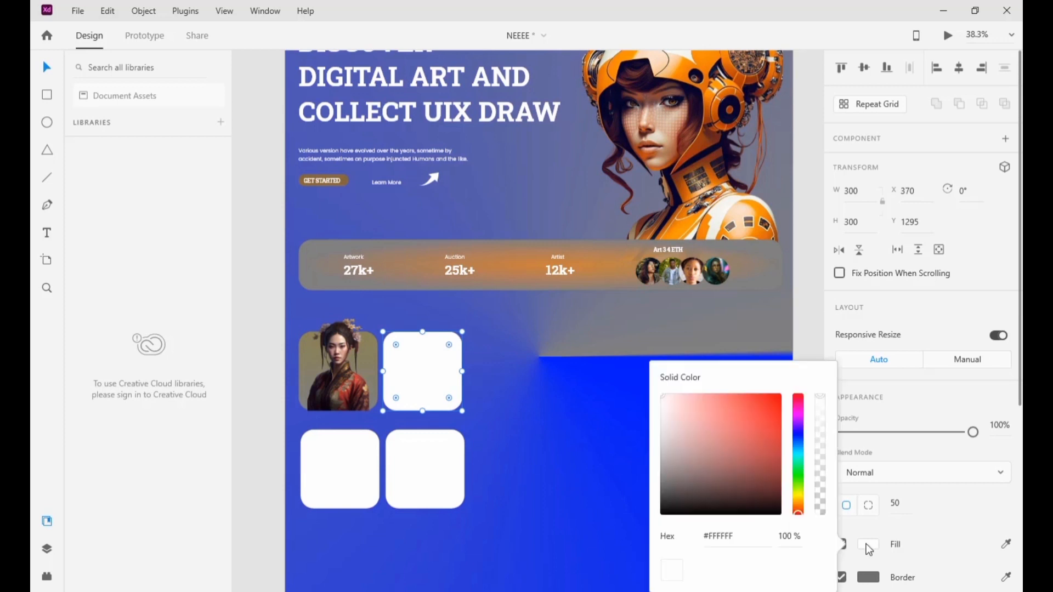
click(718, 377)
click(716, 399)
click(743, 533)
text(B)
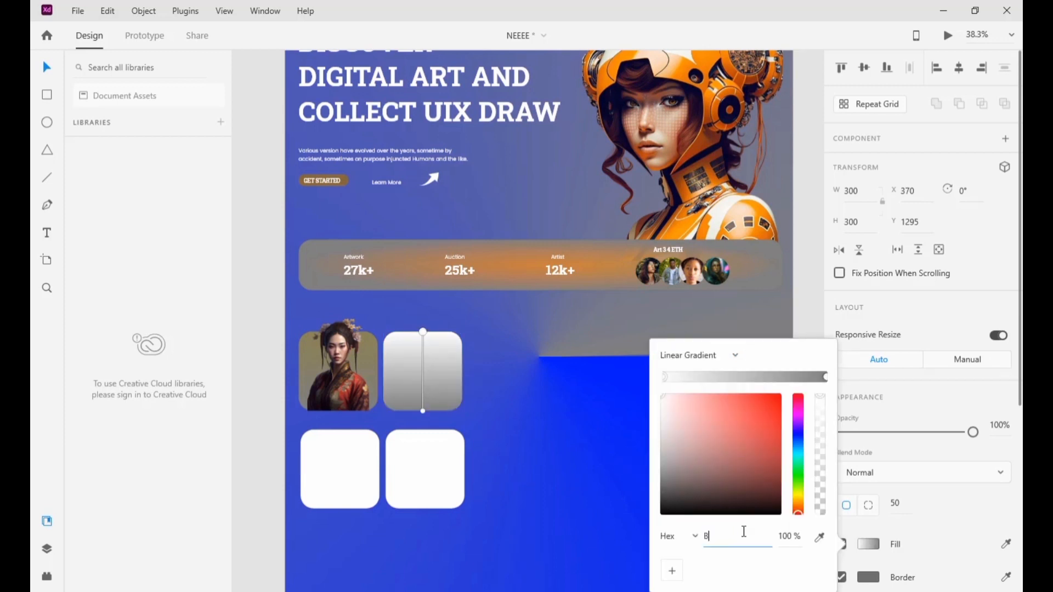
text(E9030)
click(583, 545)
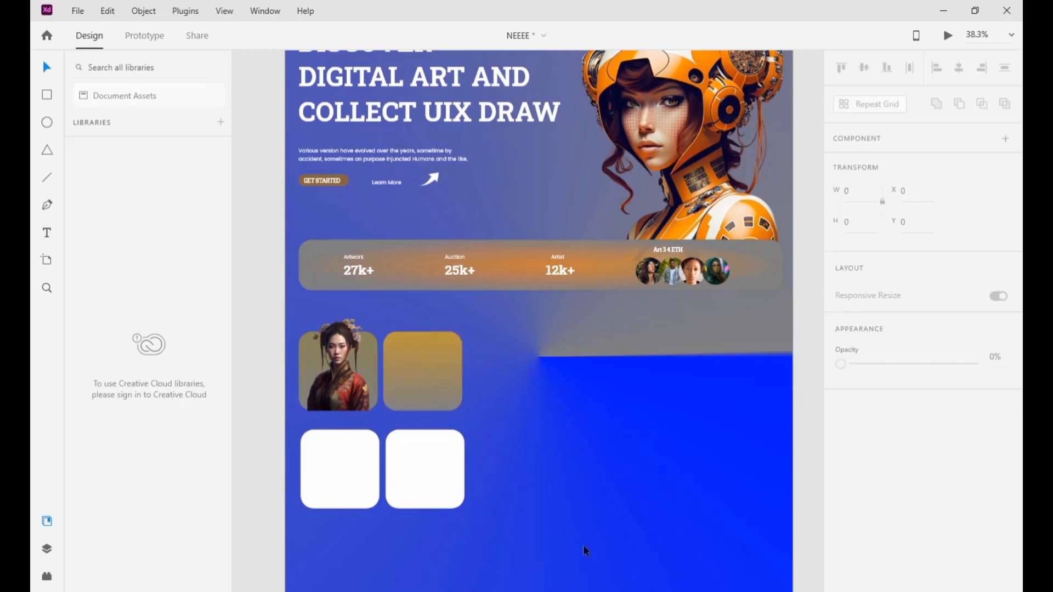
Import the portrait with the blue headpiece, set its height to 350 and seat it on the upper-right card's bottom edge.
mouse_move(382, 591)
click(382, 540)
drag(263, 174, 707, 549)
drag(753, 579, 419, 361)
click(861, 224)
text(350)
click(711, 406)
Fill the lower-left square with the solid colour 9D7B34.
click(321, 479)
click(868, 544)
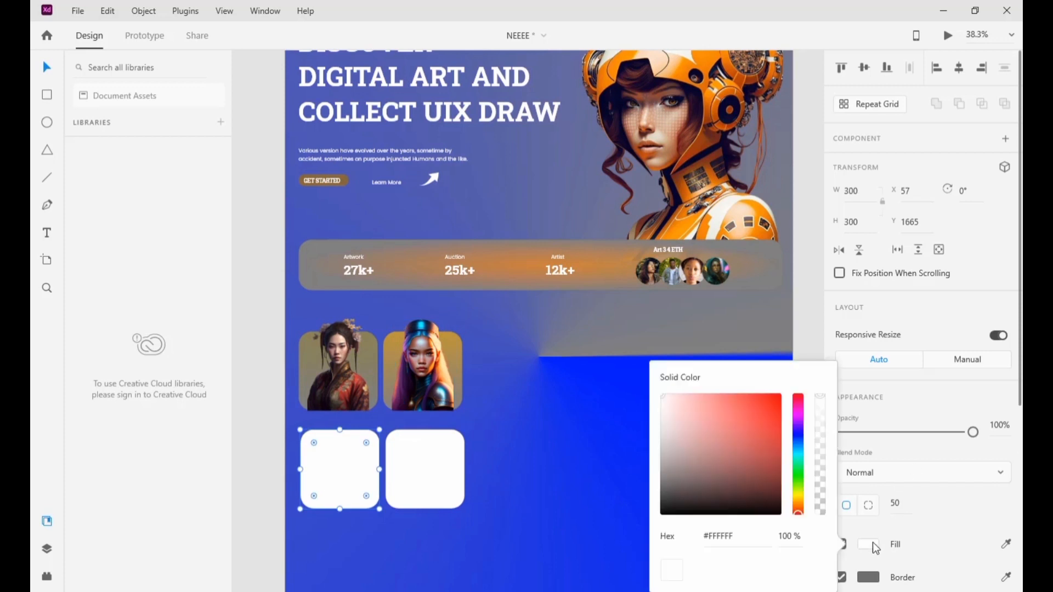
click(748, 535)
key(BackSpace)
key(BackSpace)
key(BackSpace)
key(BackSpace)
key(BackSpace)
key(BackSpace)
text(9D7B34)
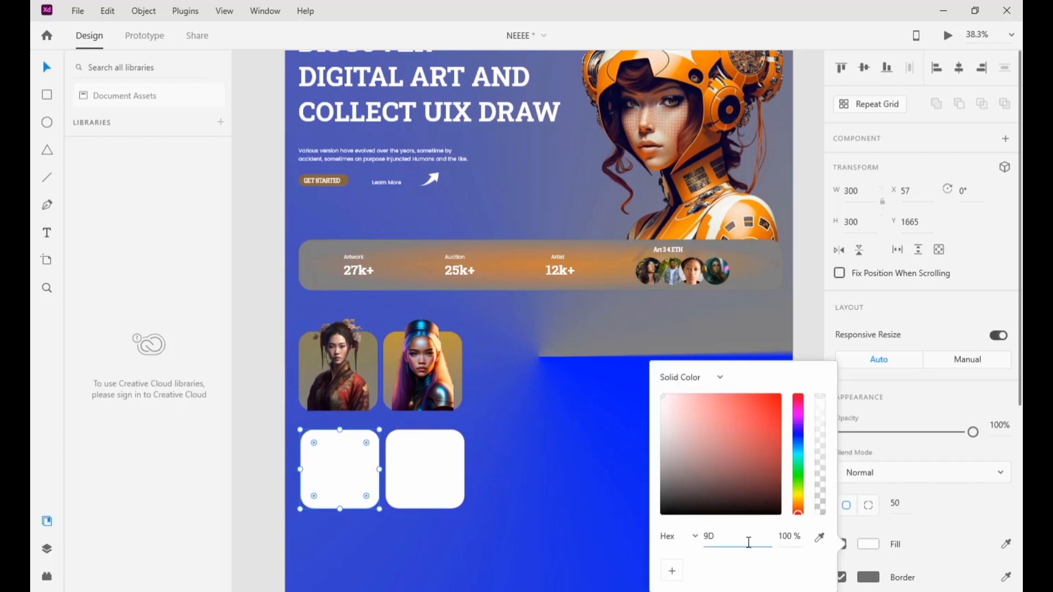
click(629, 545)
Import the long dark-haired portrait with the gold collar, set its height to 350 and place it on the lower-left card.
click(382, 591)
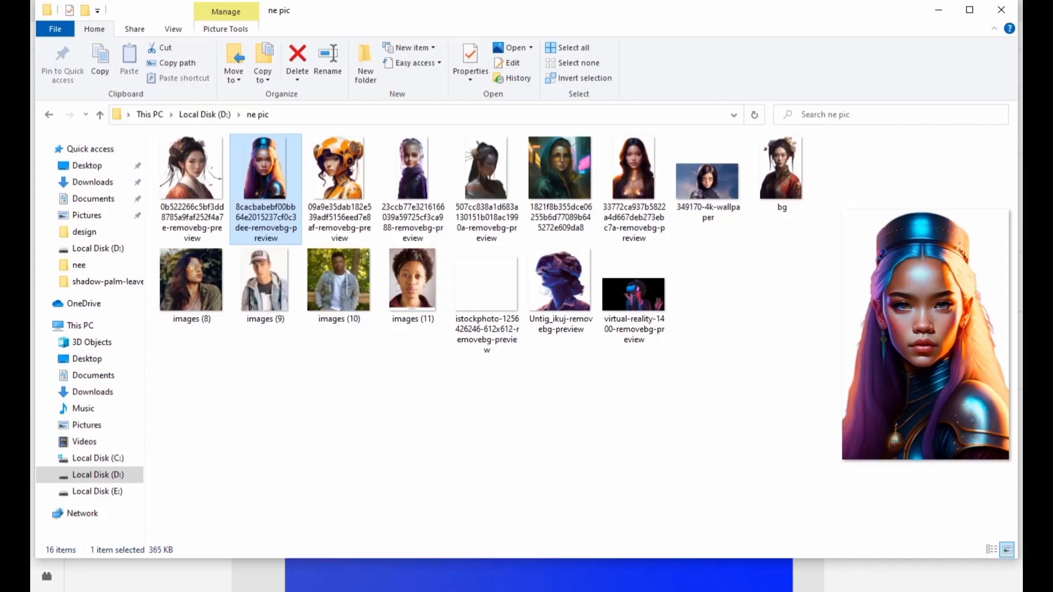
click(970, 10)
click(637, 173)
drag(722, 495, 603, 524)
drag(603, 523, 340, 469)
click(870, 220)
text(350)
click(675, 436)
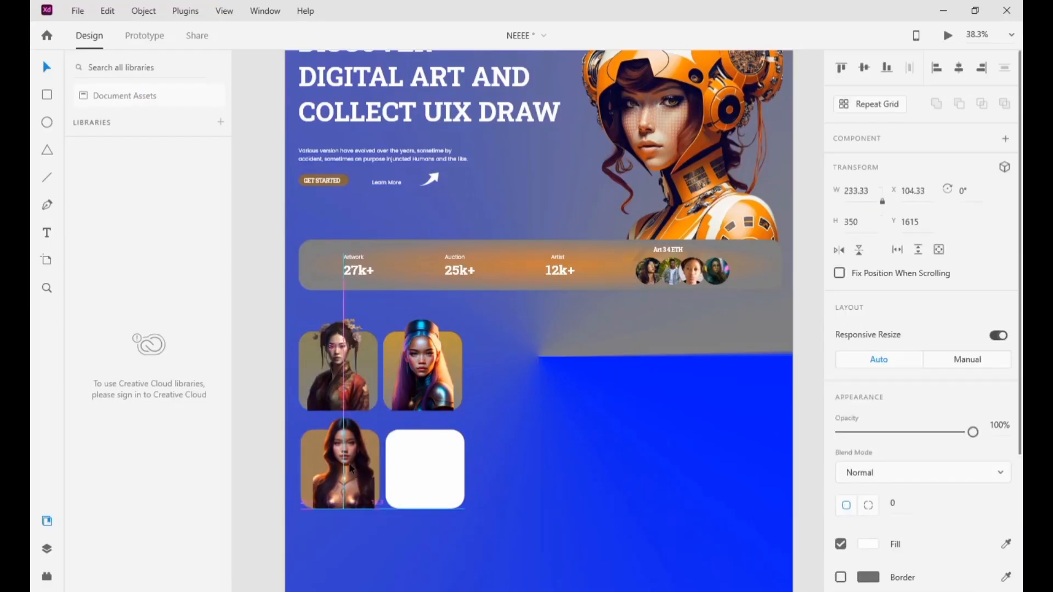
Fill the lower-right square with a linear gradient whose first colour is B9A57C.
click(425, 469)
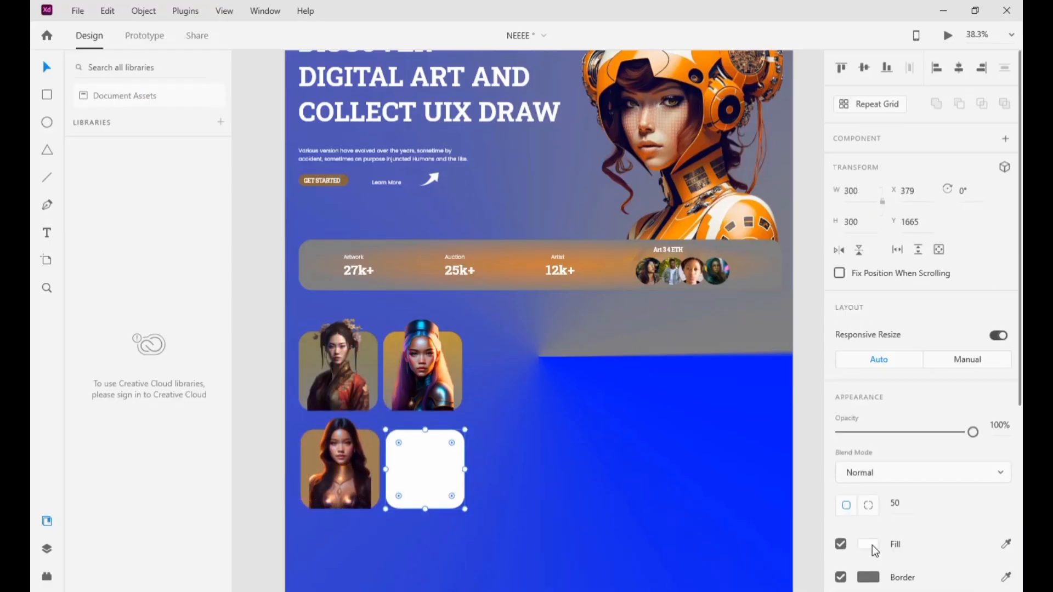
click(868, 544)
click(688, 376)
click(695, 404)
click(761, 533)
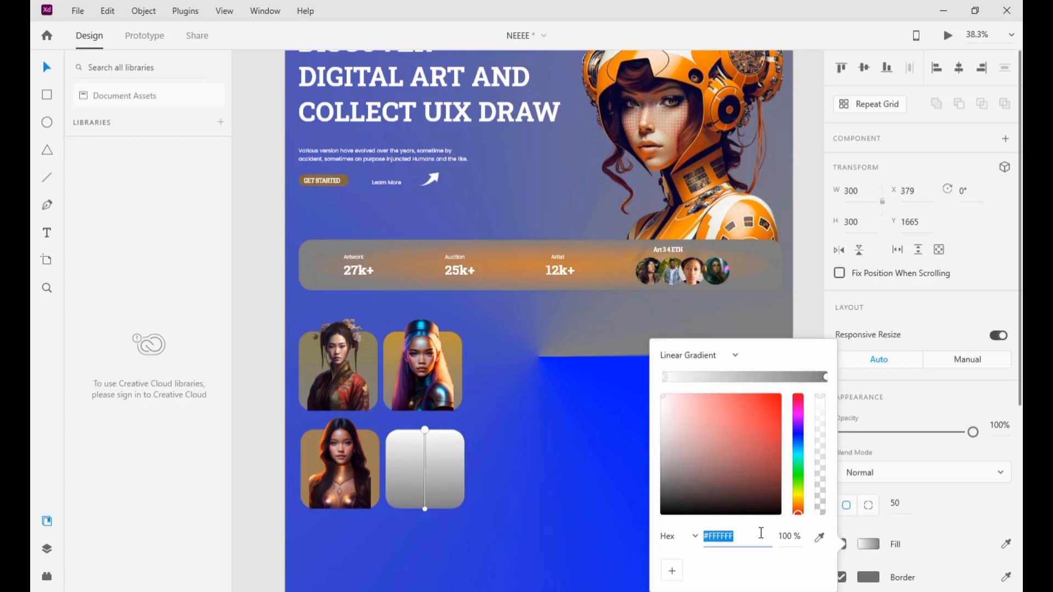
text(B9A57C)
click(568, 472)
Import the portrait in the purple coat, set its height to 350 and place it on the lower-right card.
key(alt+Tab)
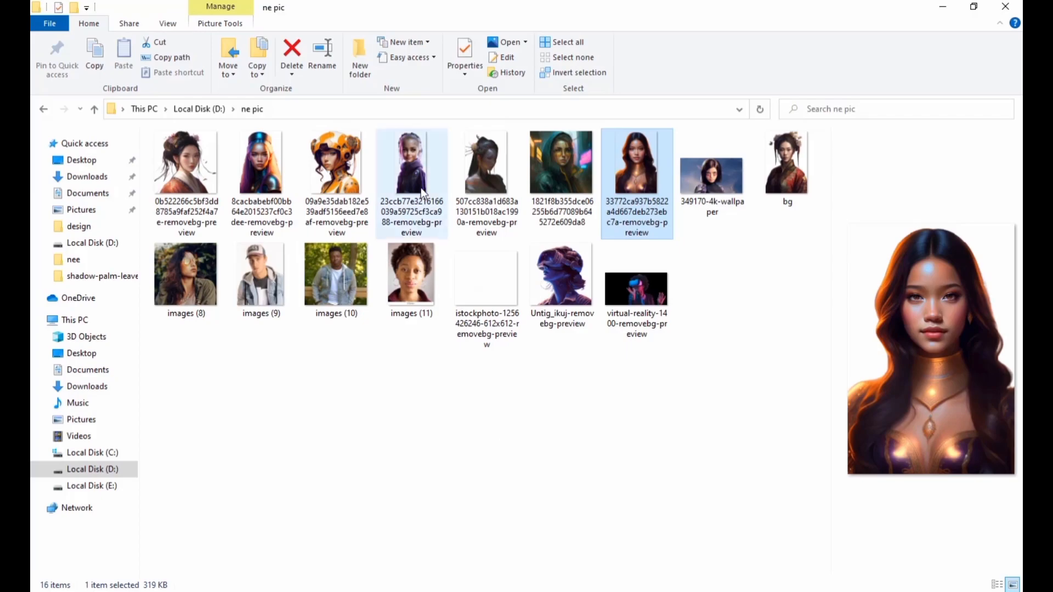
drag(419, 197, 425, 471)
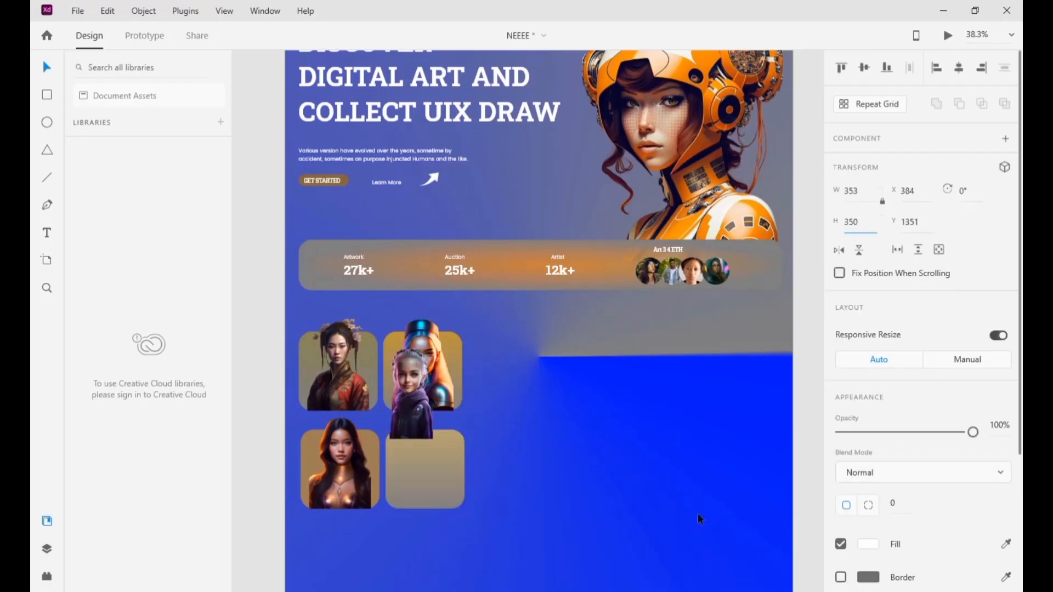
click(722, 491)
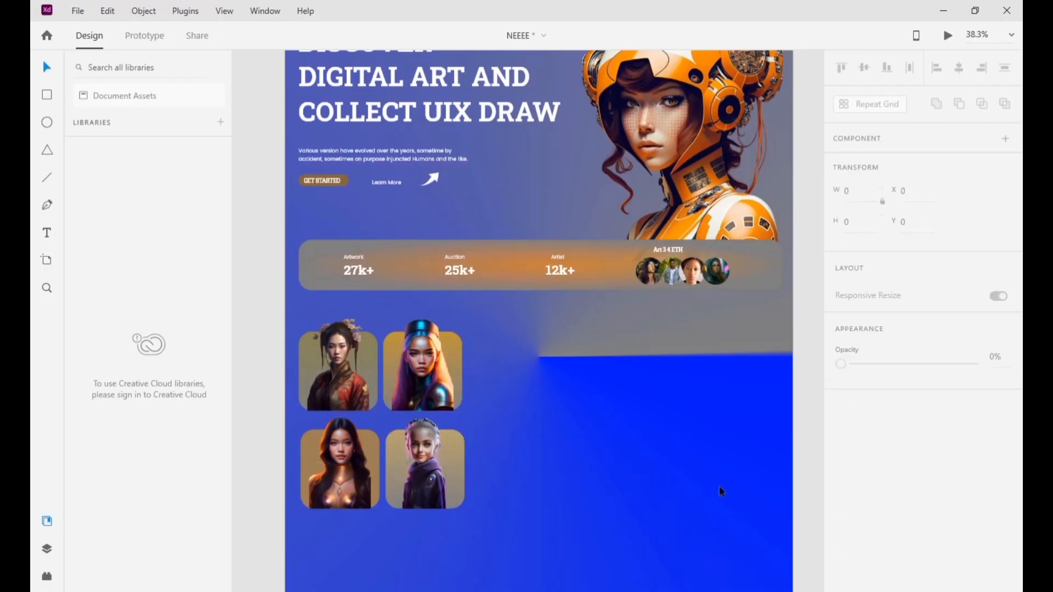
Duplicate the Artwork label below the portrait circles, change the copy to Popular Item and colour it efbf00.
click(354, 262)
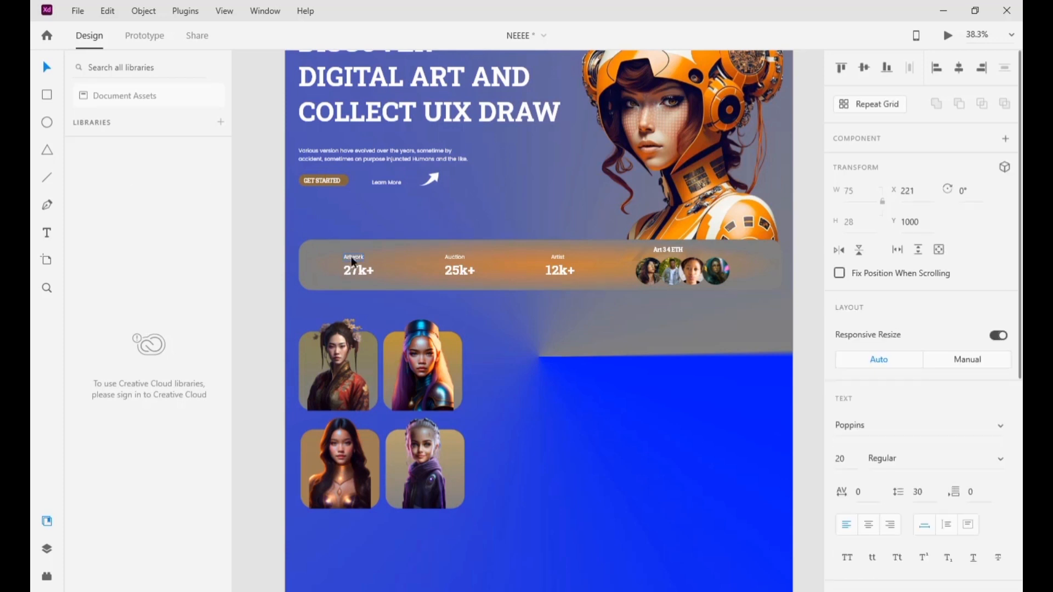
drag(354, 262, 629, 323)
scroll(880, 517, down, 5)
click(867, 517)
text(e)
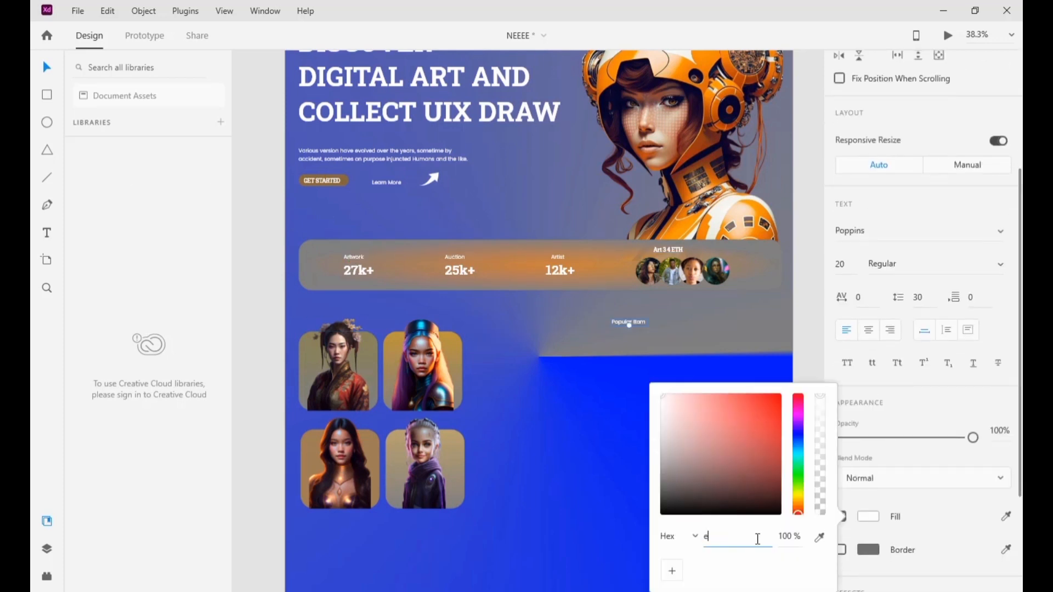
text(fbf00)
key(Escape)
key(Escape)
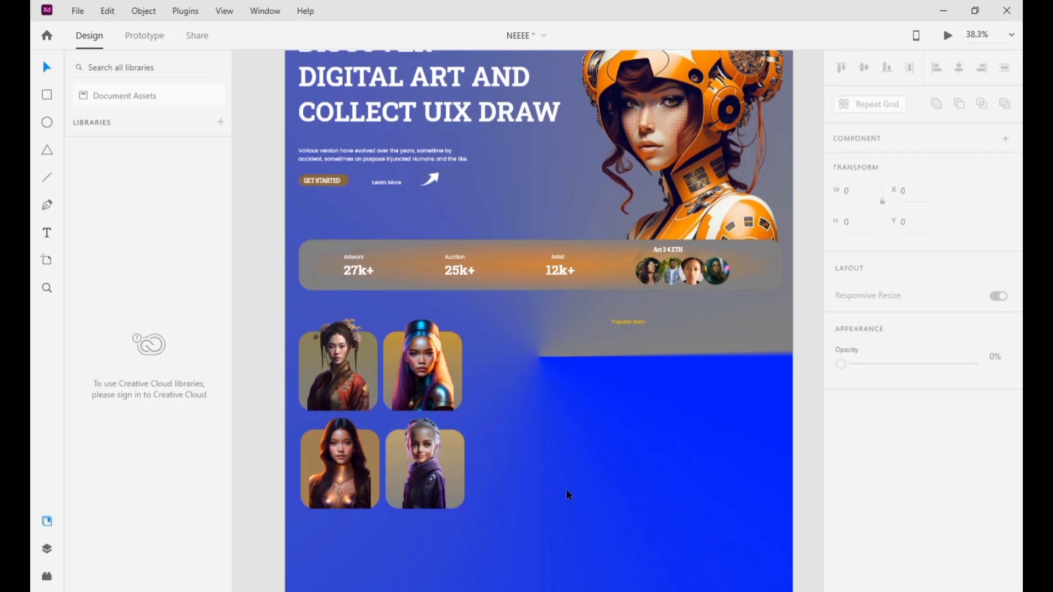
Duplicate the GET STARTED text beneath Popular Item and turn it into a size 50 three-line heading reading HOT TRENDING ON THIS YEARS.
click(322, 181)
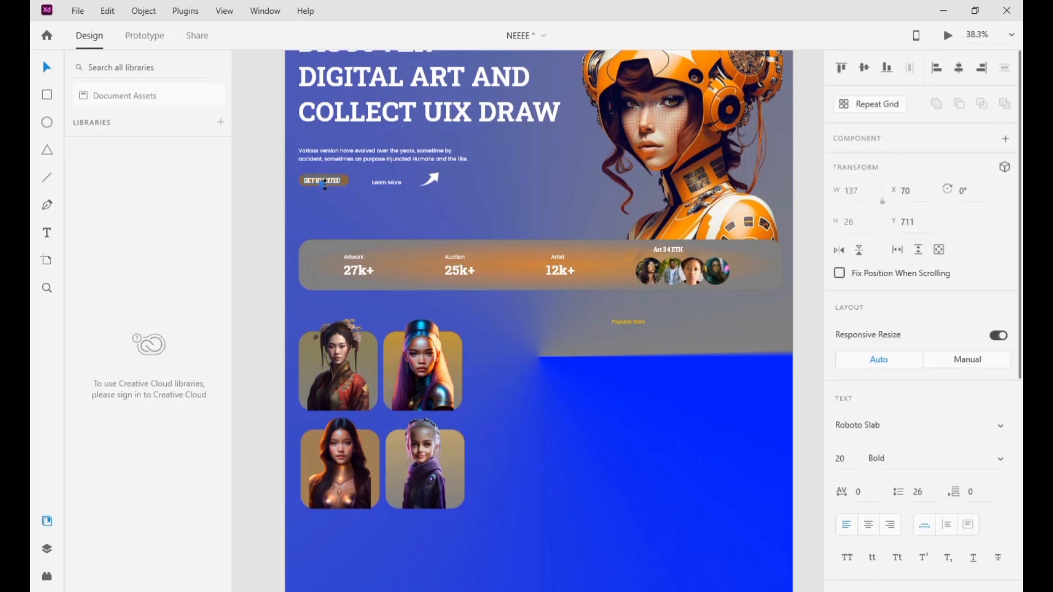
drag(323, 180, 644, 355)
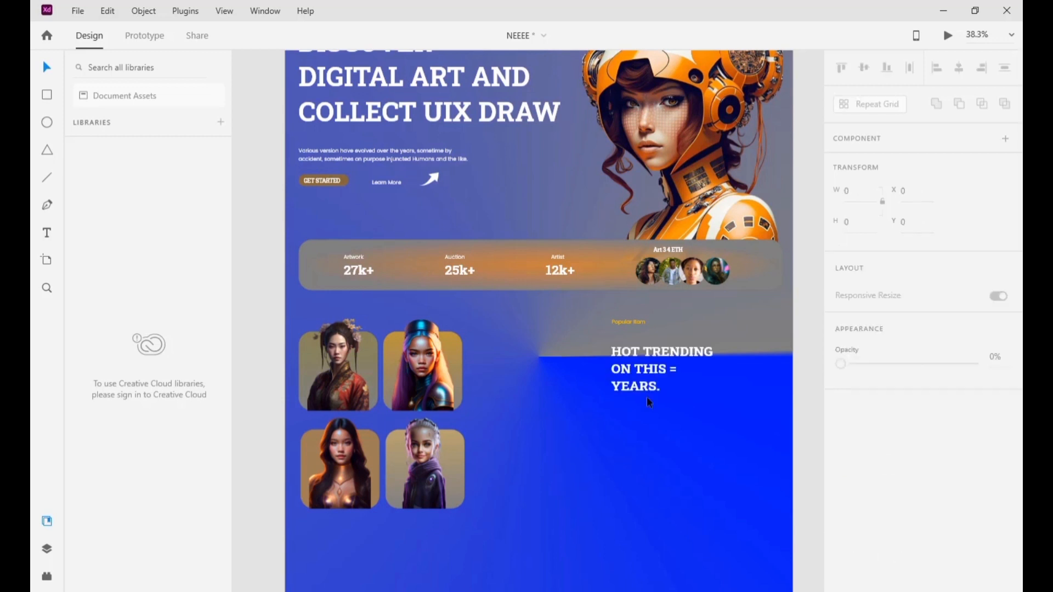
drag(597, 366, 663, 358)
double_click(663, 365)
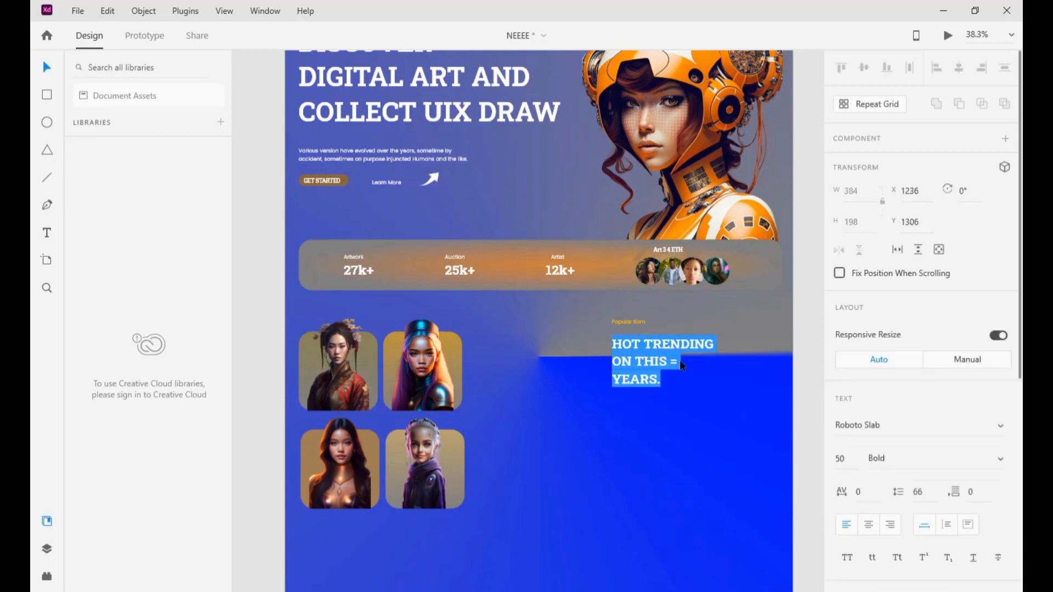
key(BackSpace)
key(Escape)
Duplicate the Auction label below the heading as a three-line, widely spaced paragraph from "Various kinds of NFT That are trending" to "the best NFTS every years.".
drag(450, 255, 620, 409)
text(Various kinds of NFT That are trending the trend will be rest every work. Don't miss out on the best NFTS every years.)
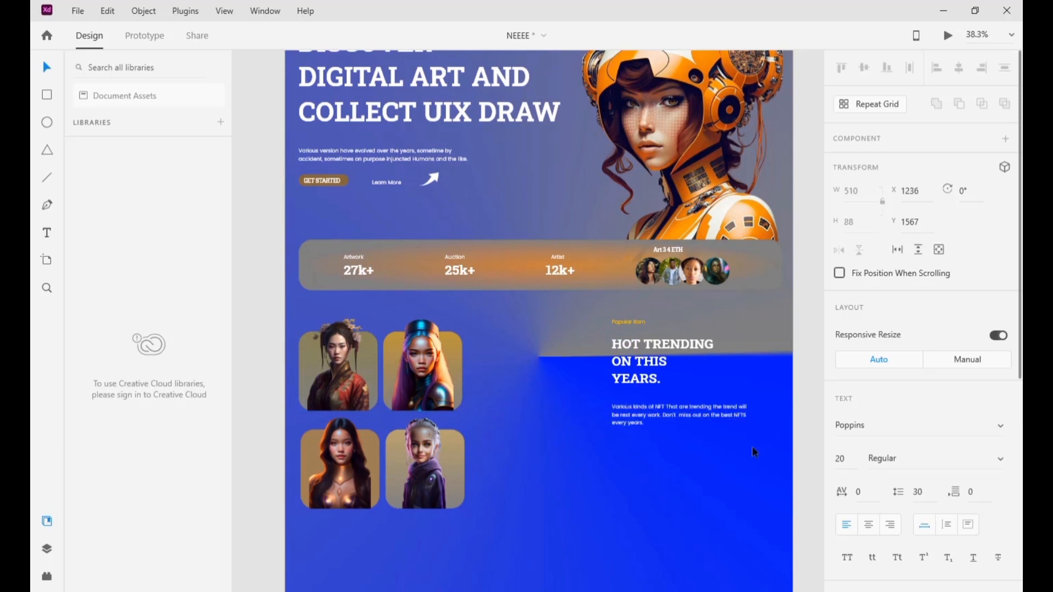
key(End)
key(Return)
key(Down)
key(End)
key(Return)
key(Escape)
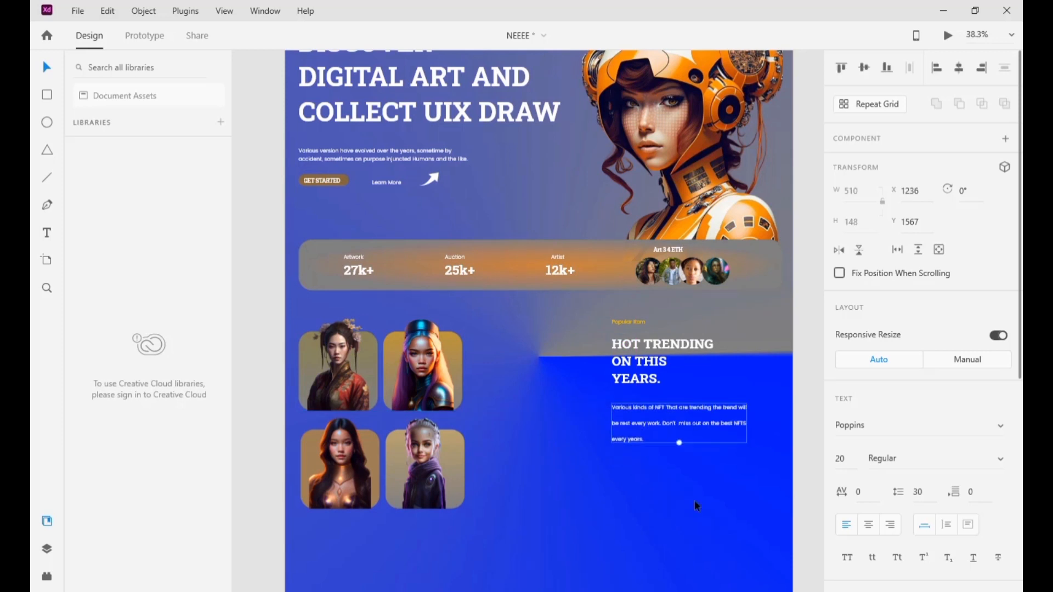
Duplicate the Artwork label below the NFT paragraph and change the copy to See All.
click(353, 256)
drag(353, 257, 620, 478)
double_click(621, 478)
text(See All)
click(725, 500)
key(shift+Left)
Duplicate the Artist label below the portrait cards, at X 50 and about Y 2148.
scroll(388, 492, down, 3)
drag(583, 488, 314, 422)
double_click(312, 423)
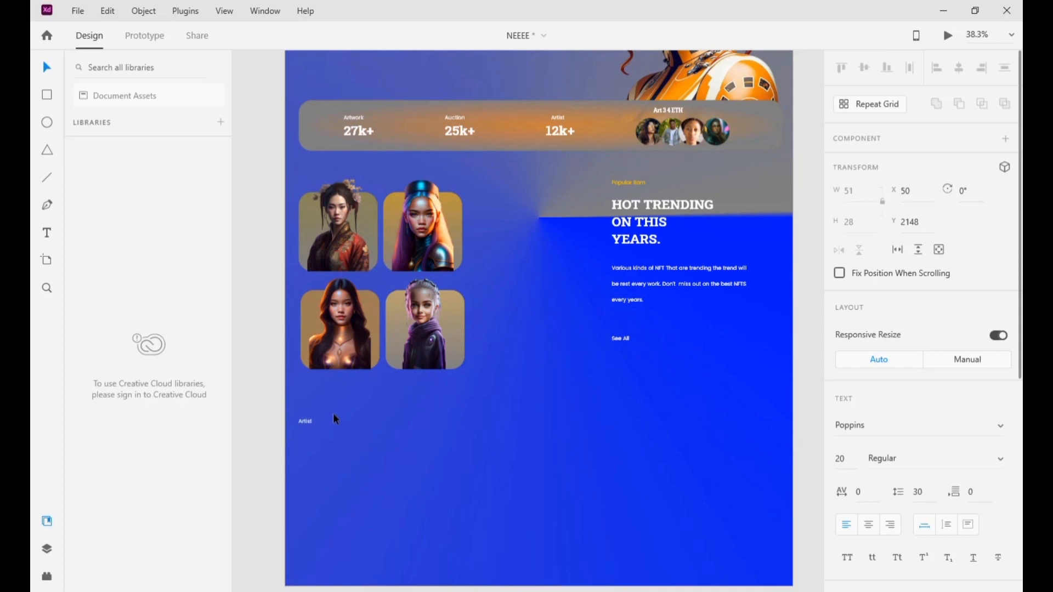
Duplicate the 27k+ text under the lower Artist label, change it to TOP LIST ARTIST on two lines and align it at X 50.
click(364, 137)
drag(364, 137, 323, 470)
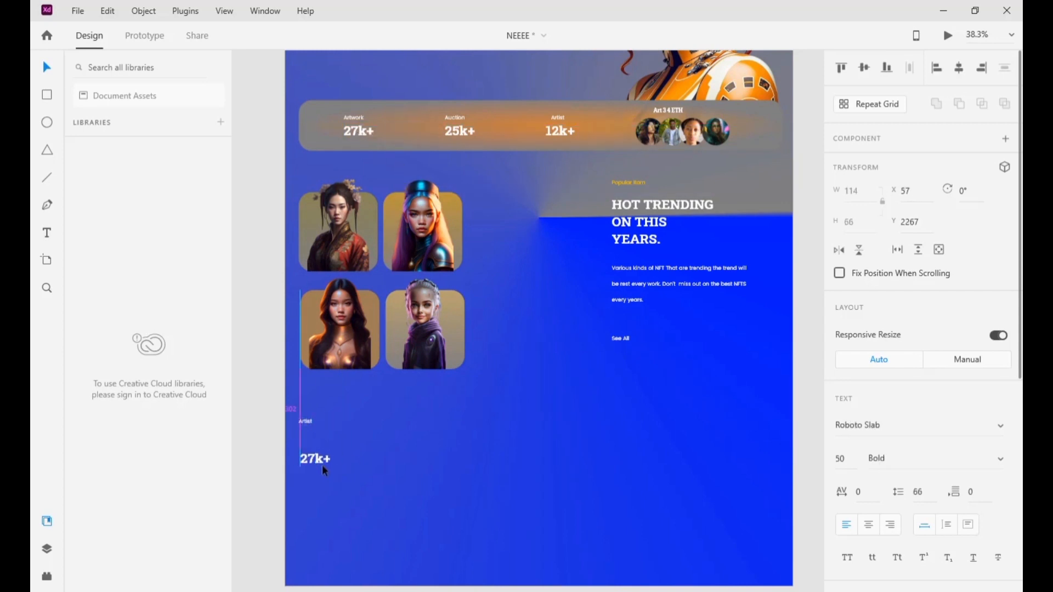
double_click(323, 469)
text(TOP LIST)
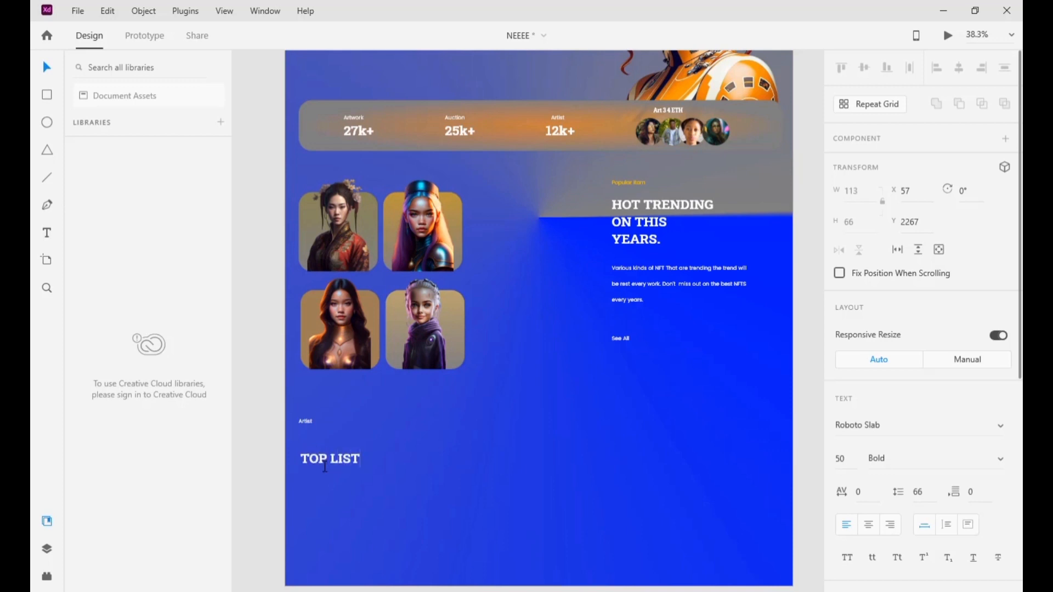
key(Return)
text(ARTIST)
key(Escape)
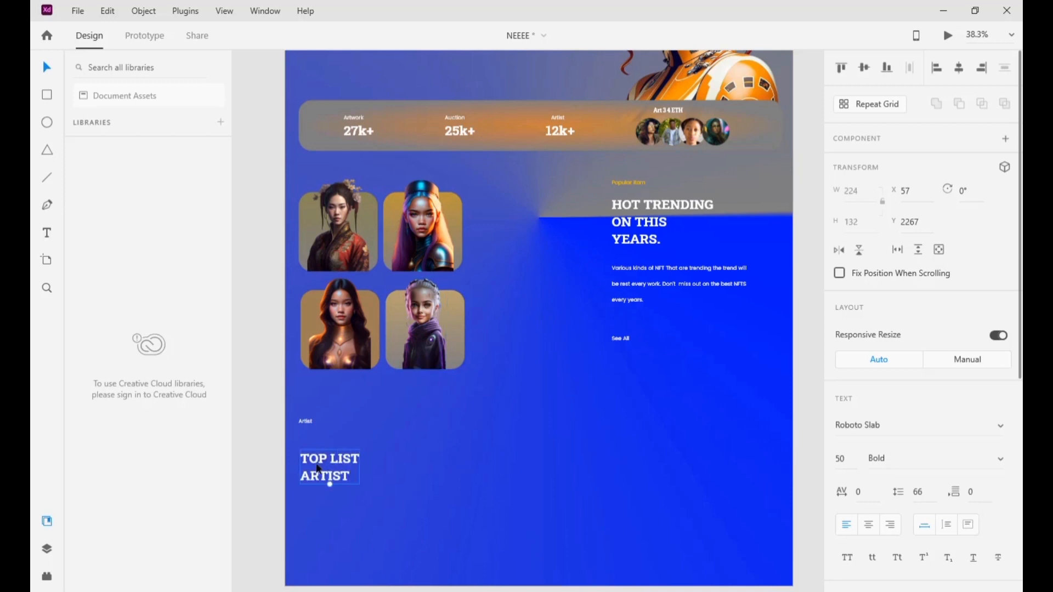
drag(322, 469, 317, 466)
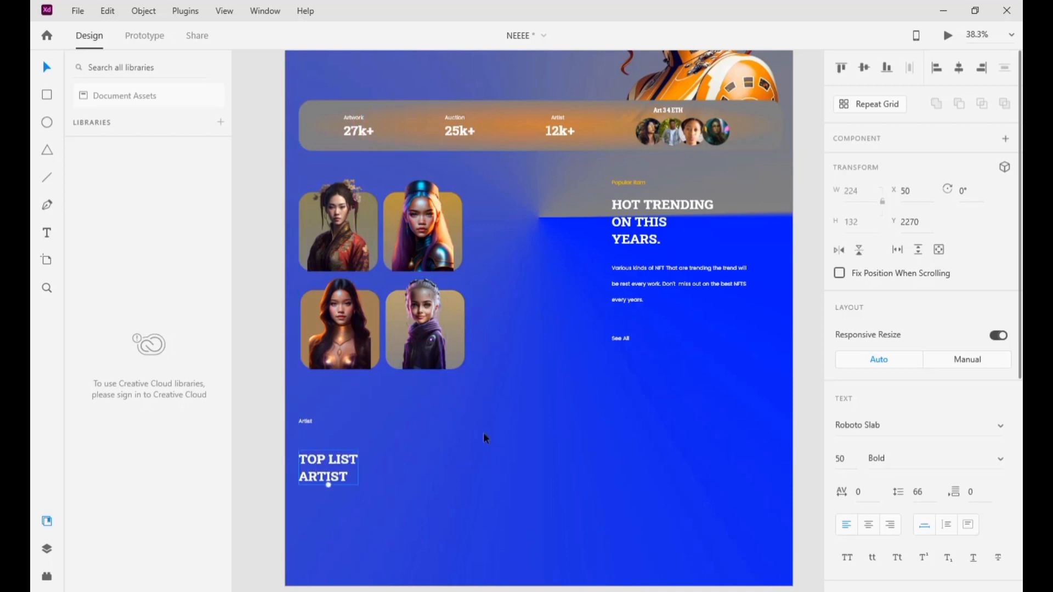
Duplicate the Art 3.4 ETH label below TOP LIST ARTIST and change it to "We have dreams of artist who contribute to create amazing works".
click(679, 105)
drag(678, 106, 326, 525)
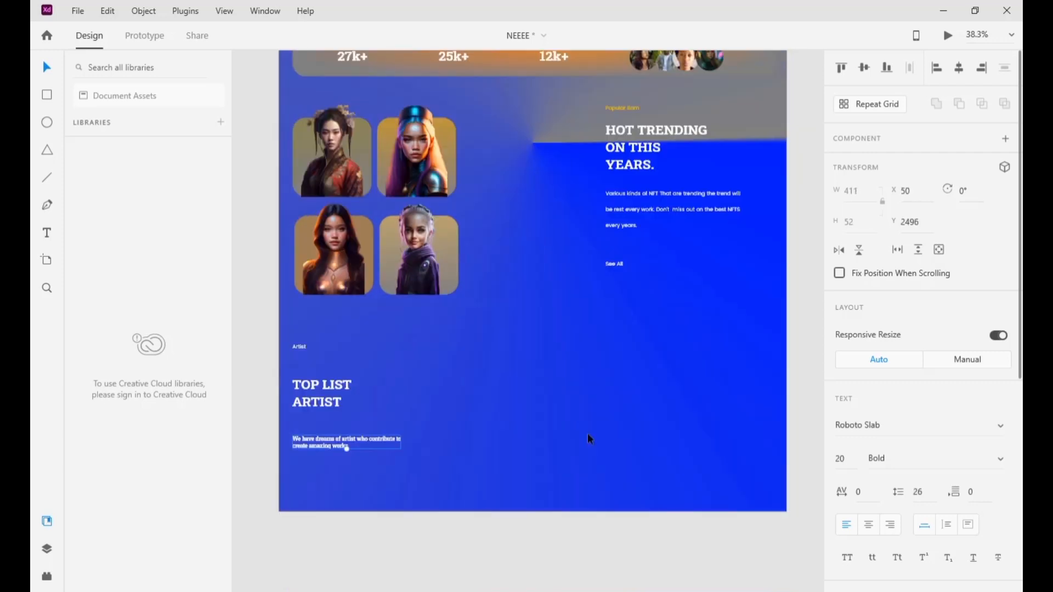
Draw a rectangle below See All, level with the lower Artist label, and set it to 310 wide and 250 high.
key(r)
drag(595, 348, 647, 385)
click(870, 192)
text(310)
key(Tab)
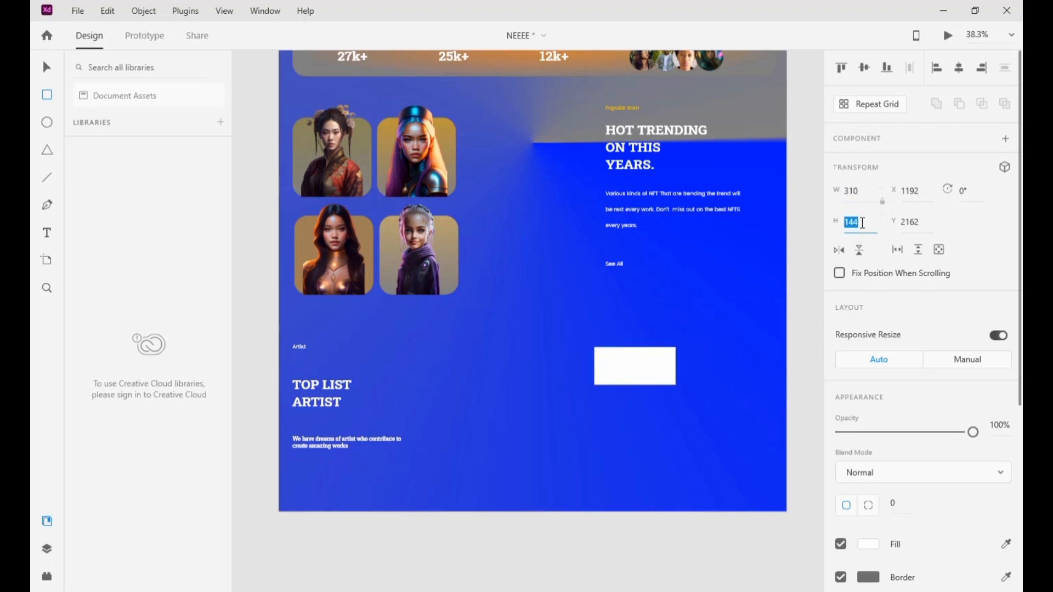
text(250)
key(Return)
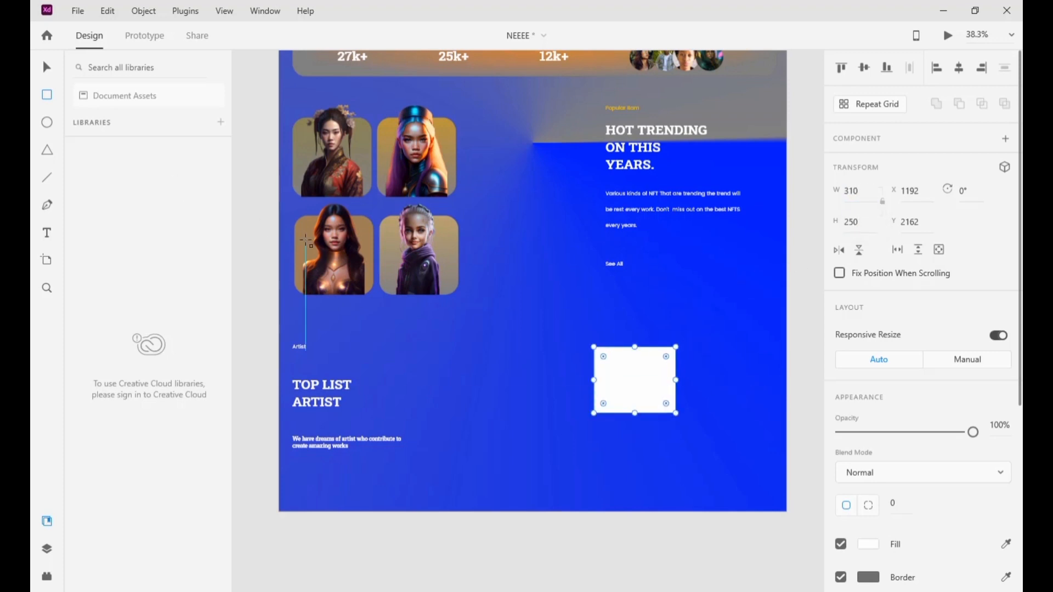
Move the white rectangle to X 1148, Y 2110 and round its corners with a radius of 50.
click(47, 67)
drag(643, 389, 631, 374)
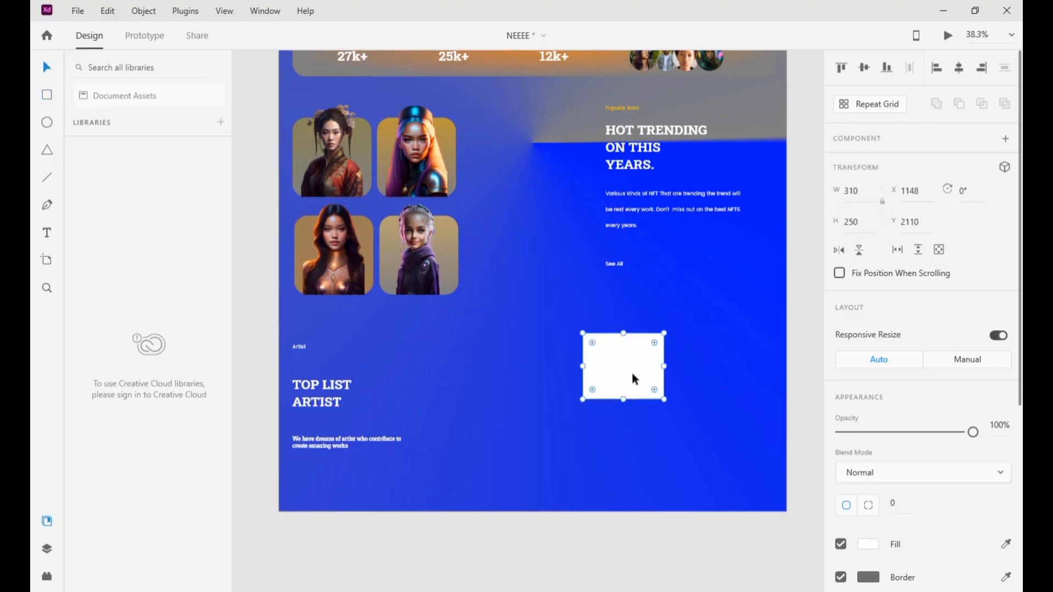
click(892, 503)
text(50)
click(663, 439)
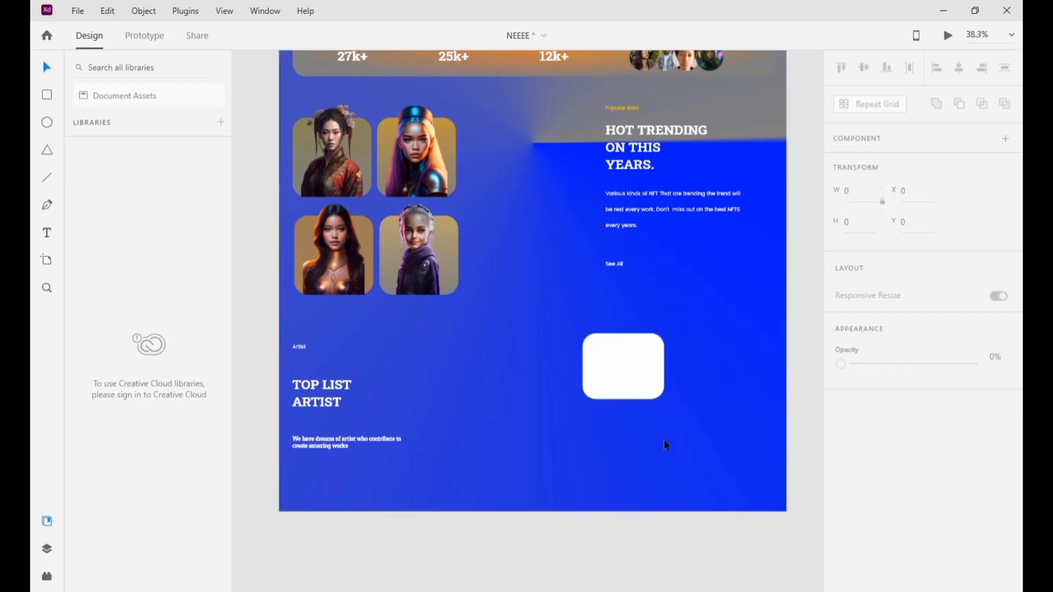
Fill the rounded rectangle below See All with the solid colour #956E4E.
click(623, 373)
click(868, 544)
text(95)
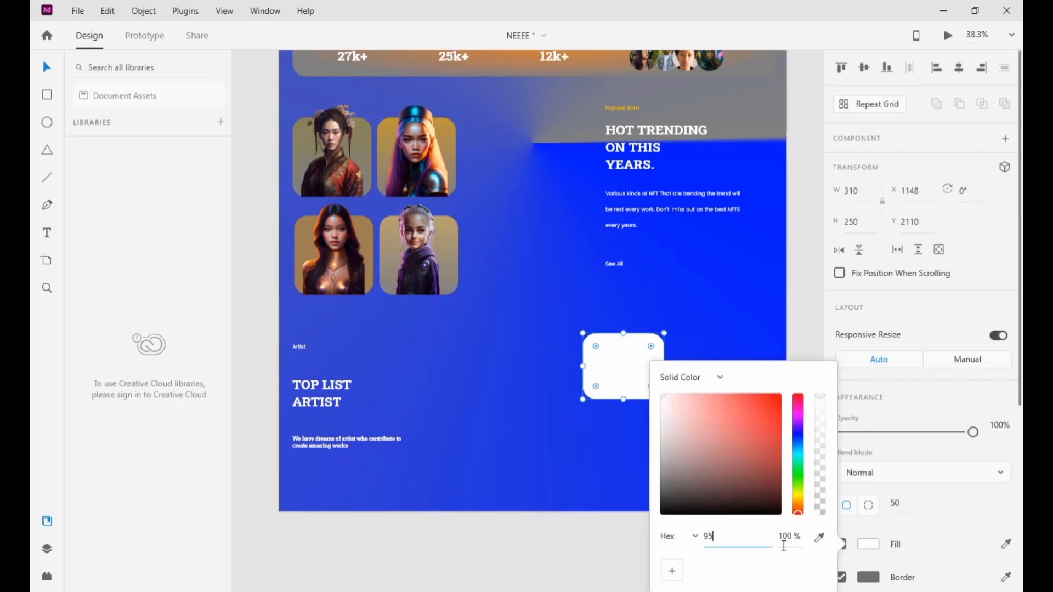
text(6e4e)
click(521, 538)
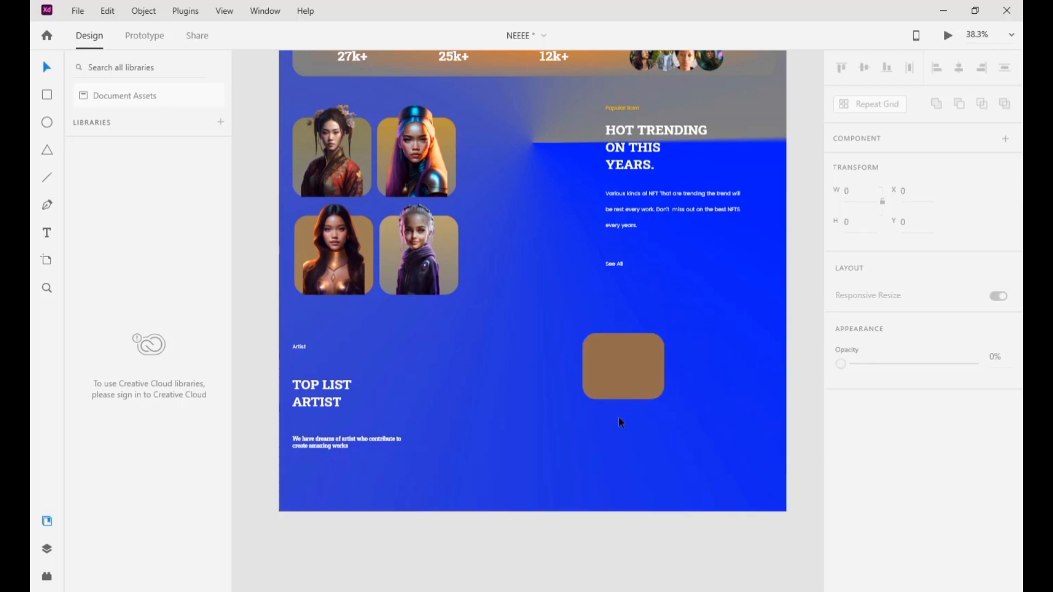
Draw a second rectangle over the lower part of the brown card and size it to 355 wide and 165 high.
key(r)
drag(565, 381, 673, 403)
click(869, 192)
text(355)
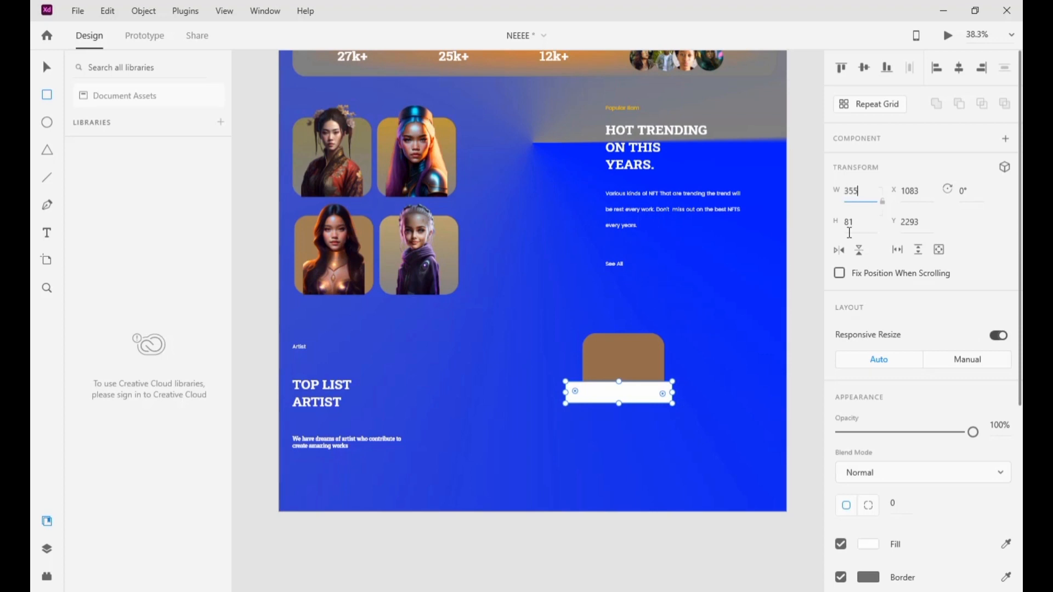
key(Tab)
text(165)
key(Return)
Place the wide rectangle across the brown card's lower edge at X 1125, Y 2278 and give it a corner radius of 50.
click(46, 67)
drag(621, 415, 643, 403)
click(899, 503)
text(50)
key(Return)
click(640, 529)
click(630, 413)
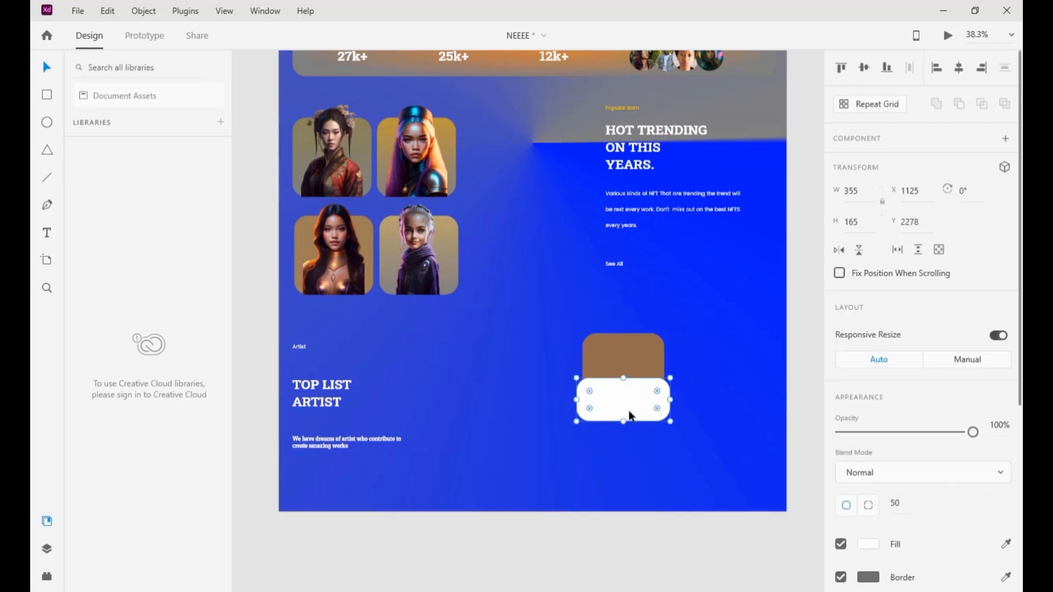
Change the brown card's fill from a solid colour to a linear gradient.
click(629, 367)
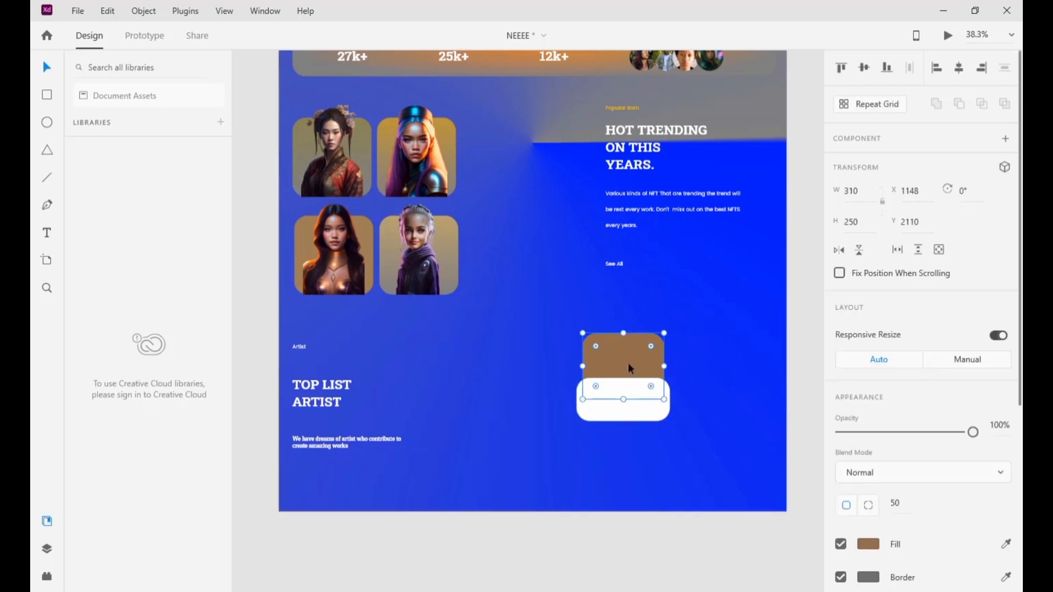
click(868, 544)
click(707, 377)
click(719, 405)
click(630, 527)
Give the wide rectangle a linear gradient fill with #94805E as its first colour.
click(640, 415)
click(867, 544)
click(707, 377)
click(719, 405)
click(742, 536)
text(#A6875D)
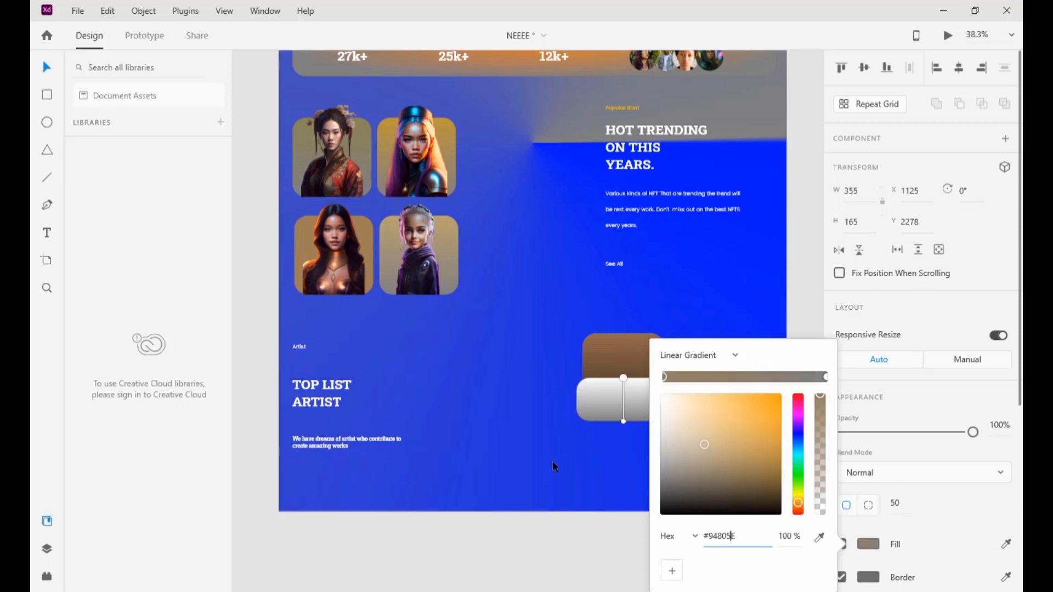
click(551, 463)
Duplicate the brown card to X 1531, Y 2110 and the wide rectangle beside the original at X 1517, Y 2270.
click(647, 351)
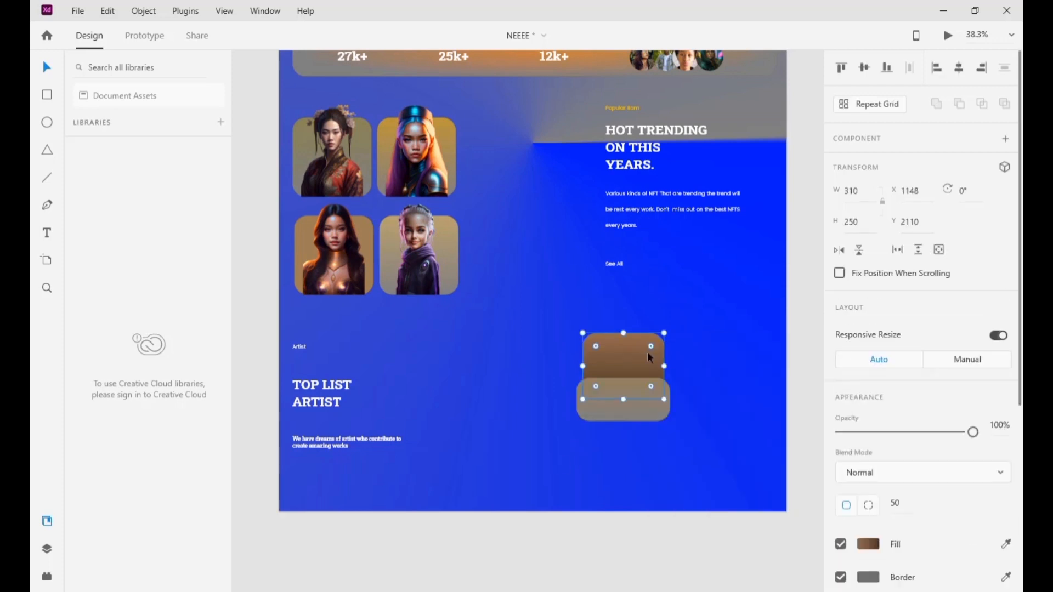
drag(647, 351, 751, 356)
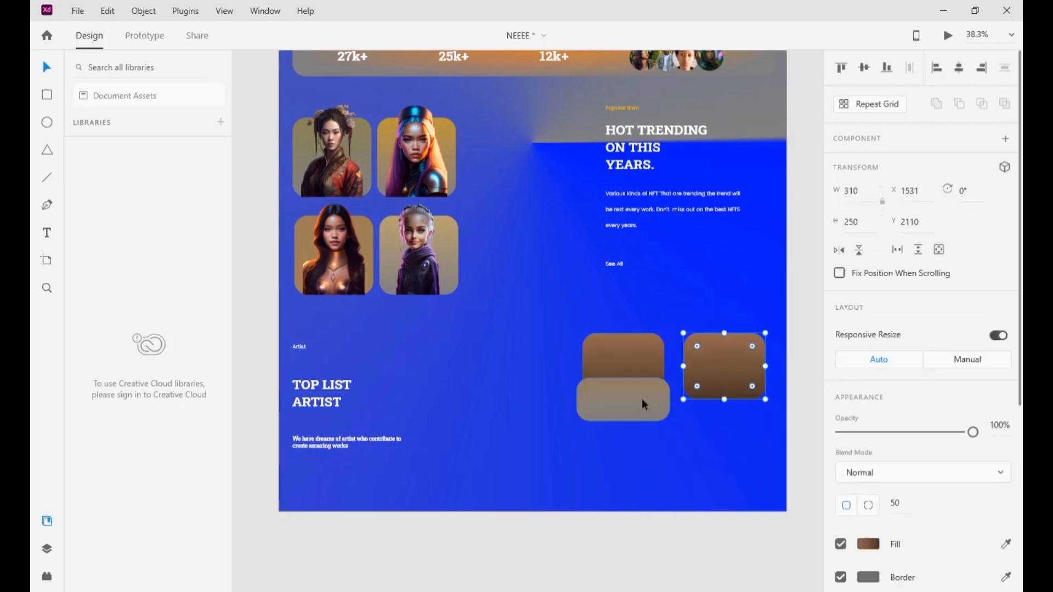
click(625, 403)
drag(625, 403, 728, 403)
Change the upper gradient colour of the duplicated wide rectangle to purple.
click(725, 356)
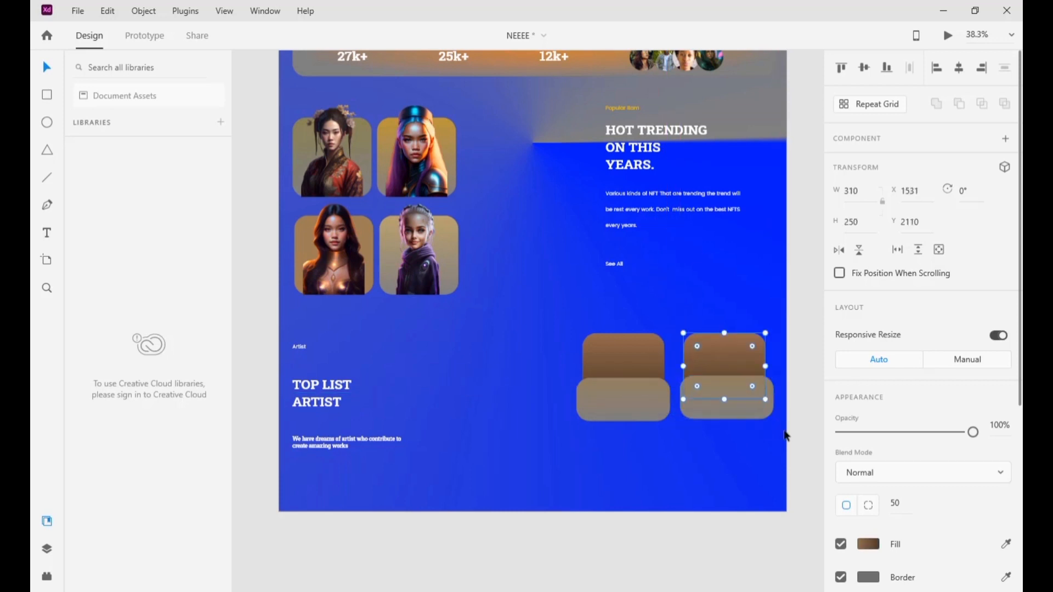
click(868, 545)
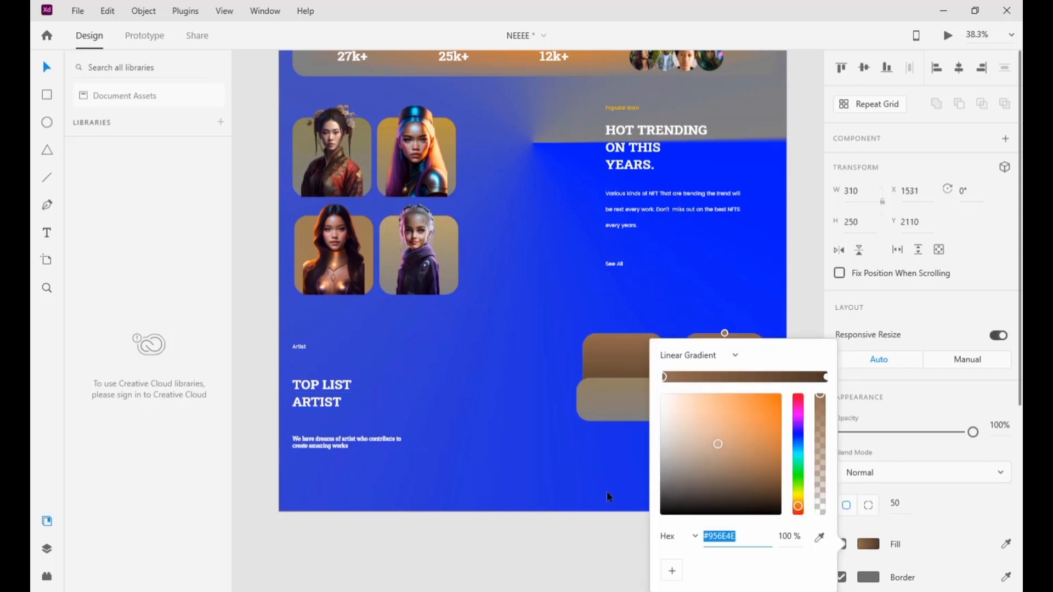
click(751, 423)
click(867, 545)
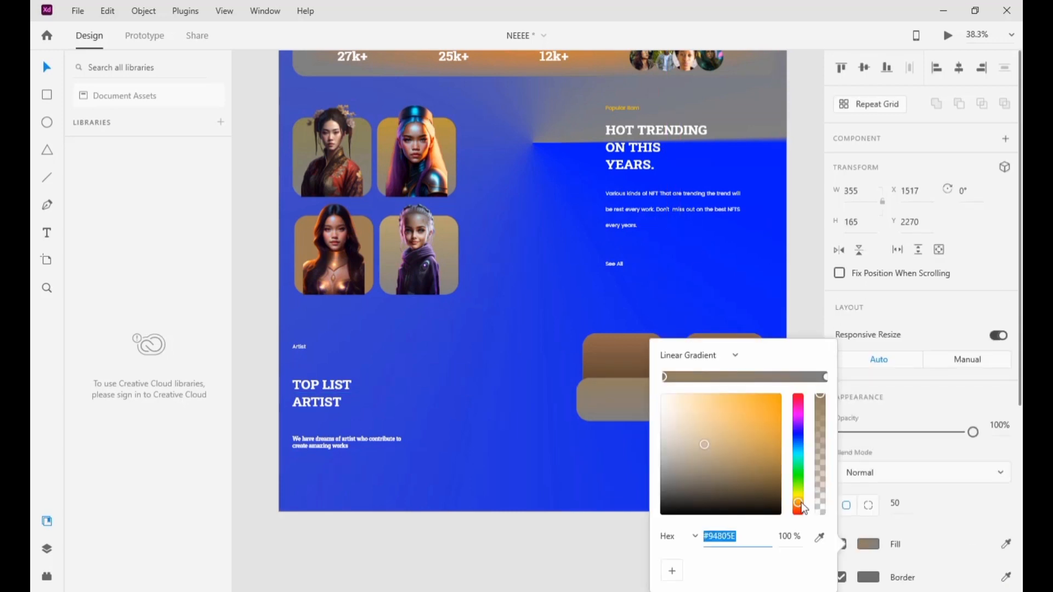
click(800, 423)
click(724, 427)
key(Escape)
click(723, 417)
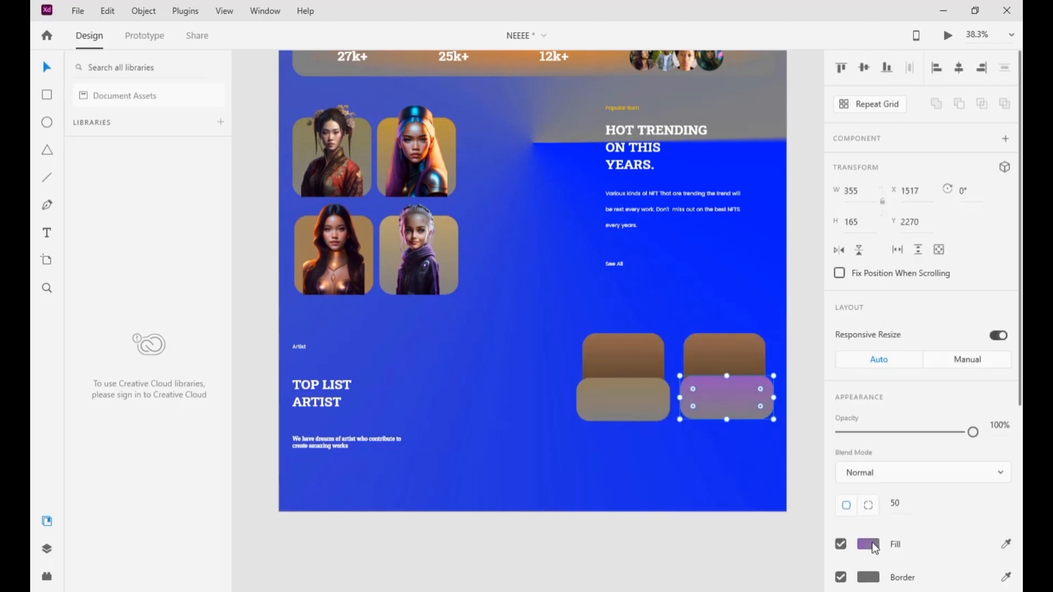
click(870, 543)
click(749, 413)
click(607, 454)
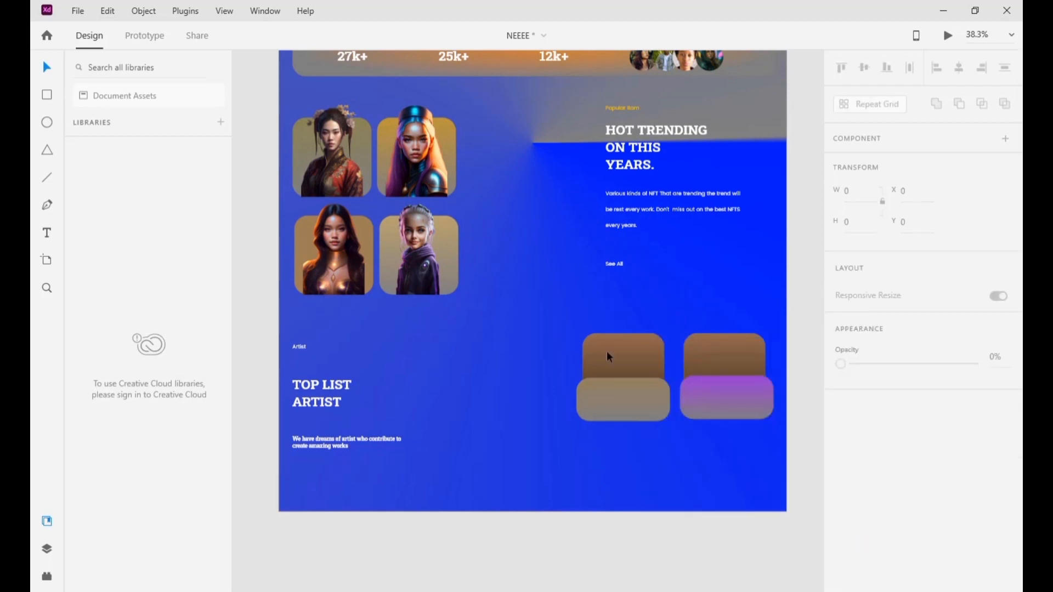
Draw a 105 by 105 circle on the first card's top edge and duplicate it onto the second card at X 1630, Y 2057.
click(644, 57)
scroll(643, 57, up, 2)
click(52, 119)
drag(610, 401, 631, 423)
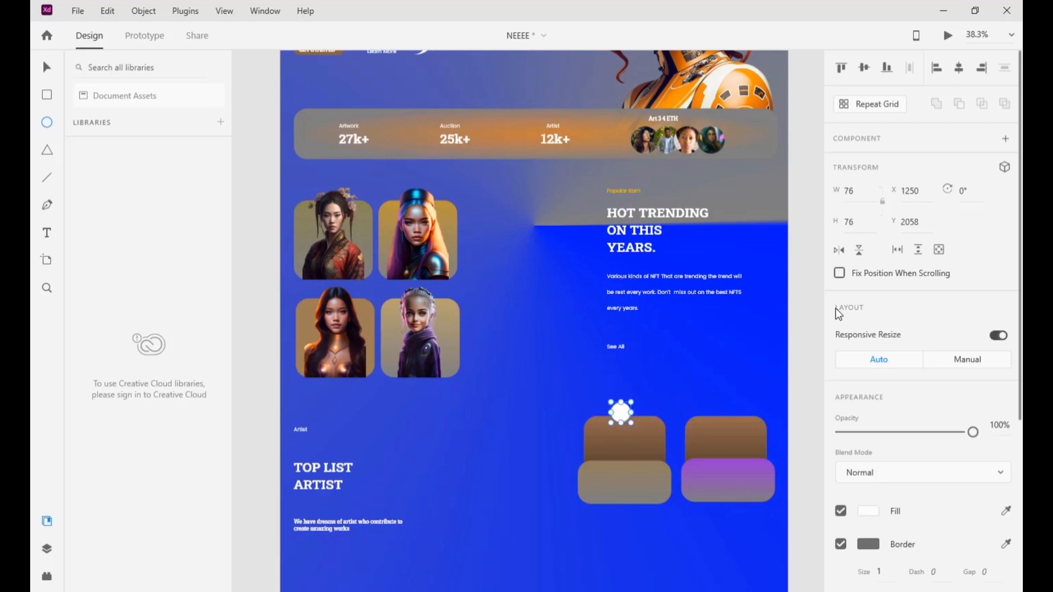
click(850, 191)
text(105)
click(851, 222)
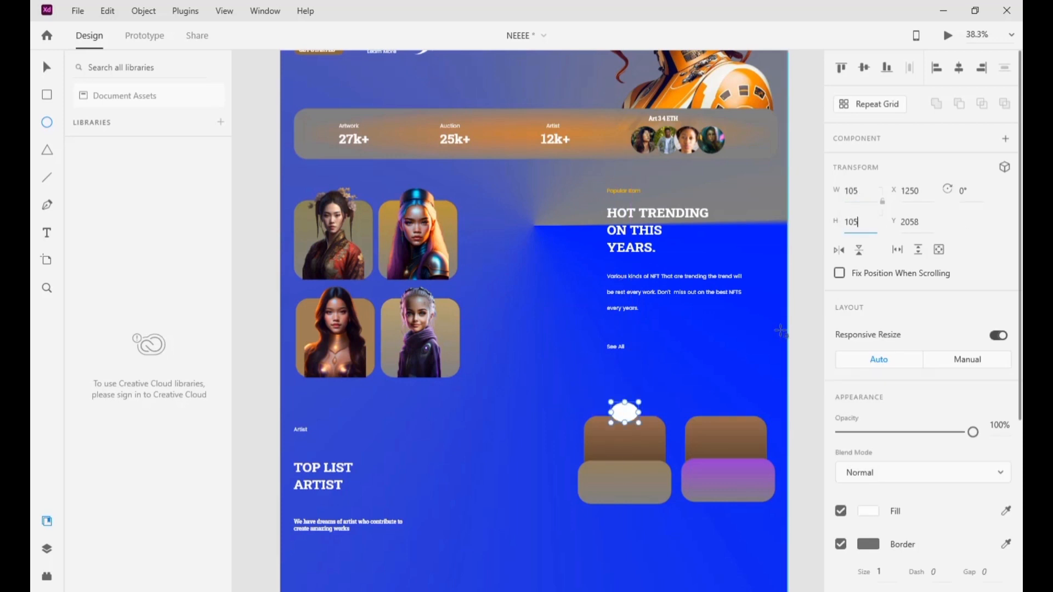
key(Return)
key(v)
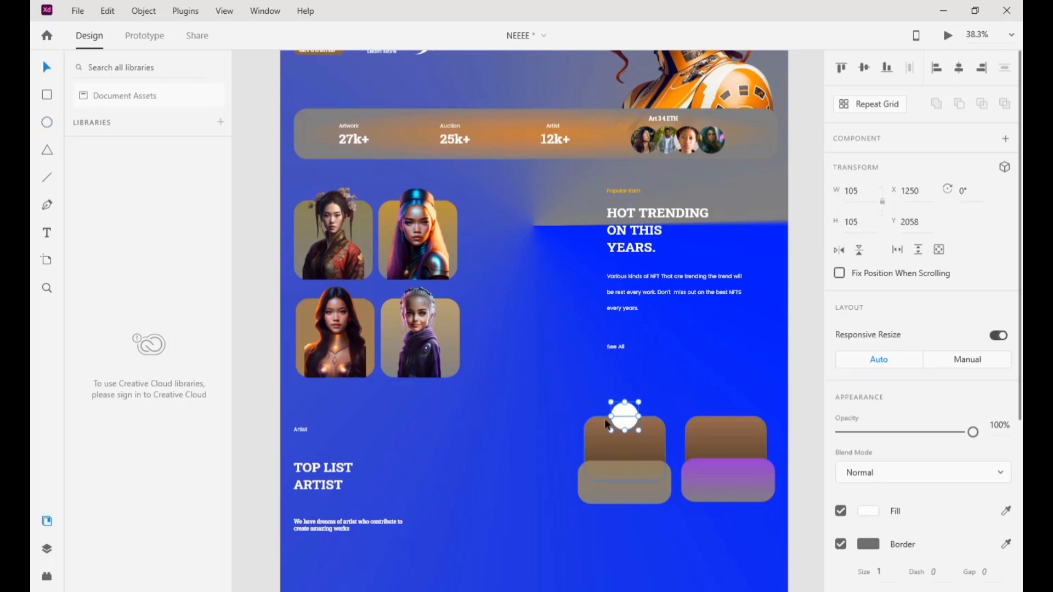
drag(625, 417, 724, 416)
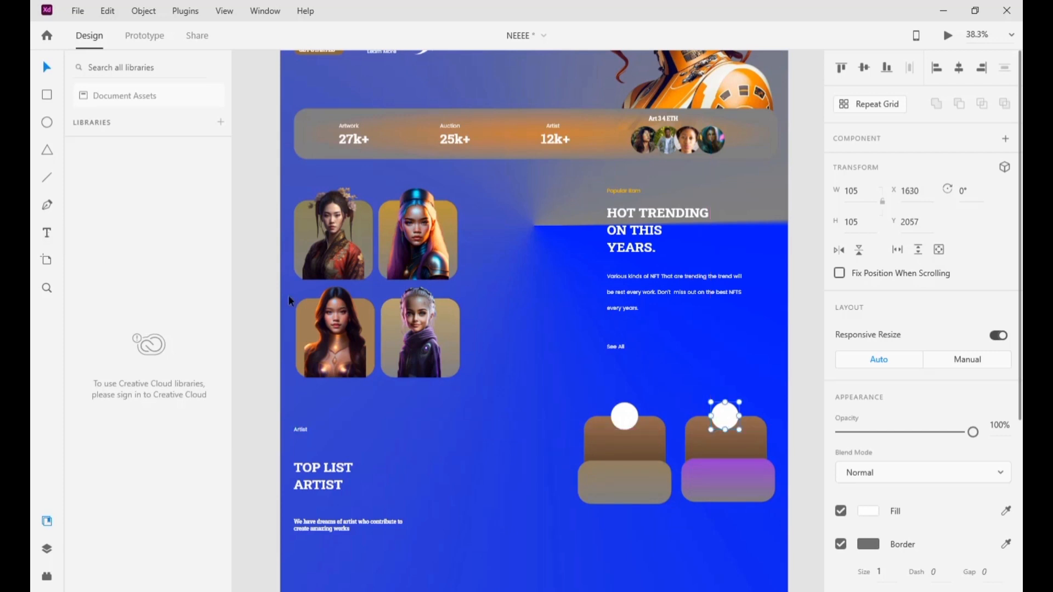
Duplicate the 25k+ text onto the first card, change it to the first artist's name and set its size to 30.
drag(468, 143, 630, 440)
double_click(629, 440)
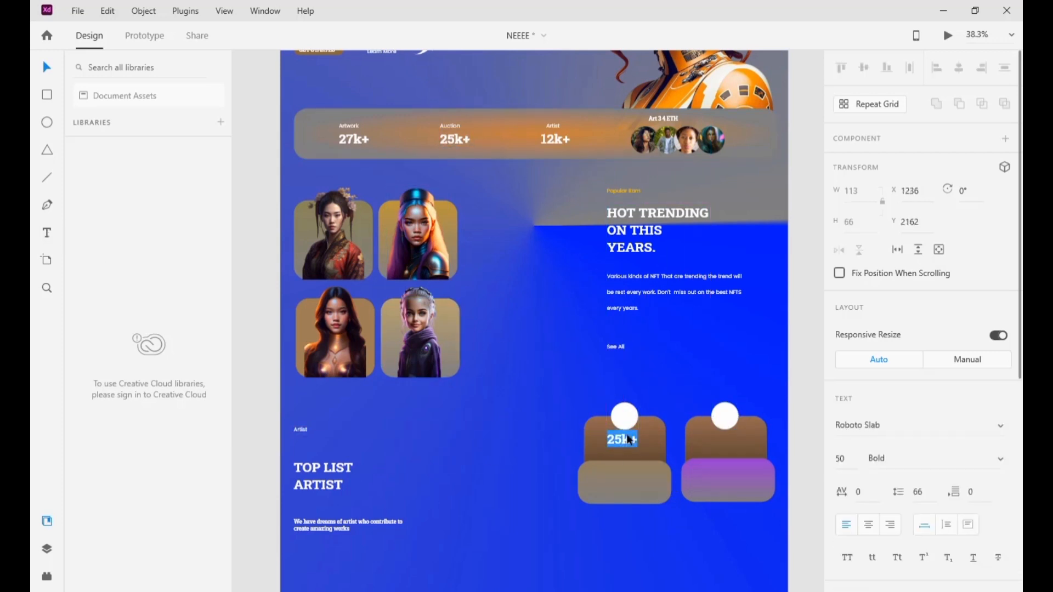
text(ALITA STAR)
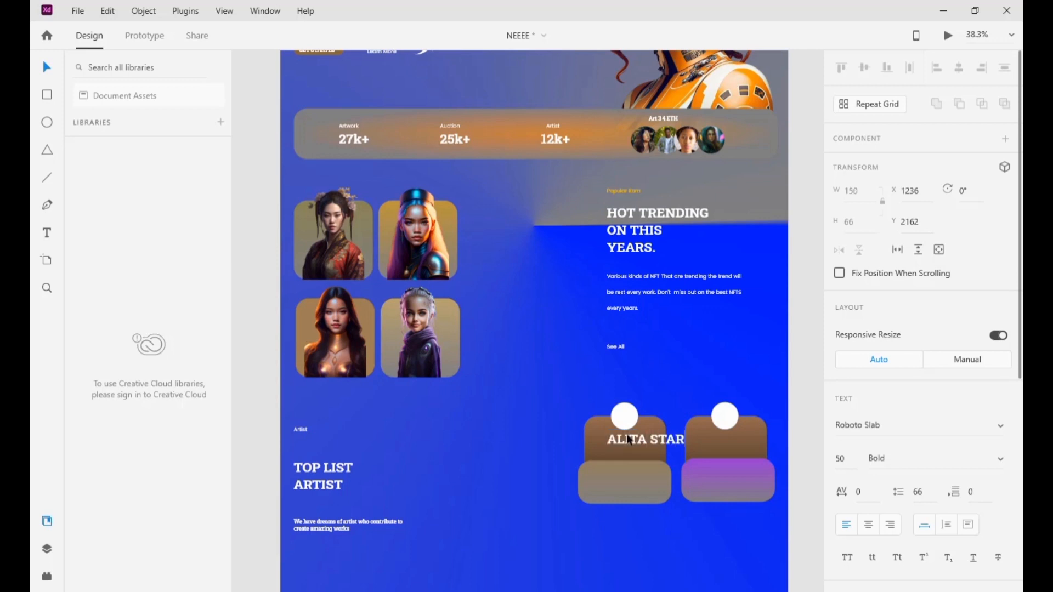
click(503, 363)
drag(670, 440, 636, 442)
click(849, 458)
text(30)
click(526, 409)
Duplicate the Artwork label below the artist's name as the birth-date line, and fill the first circle with the dark-haired woman's portrait from File Explorer.
click(349, 126)
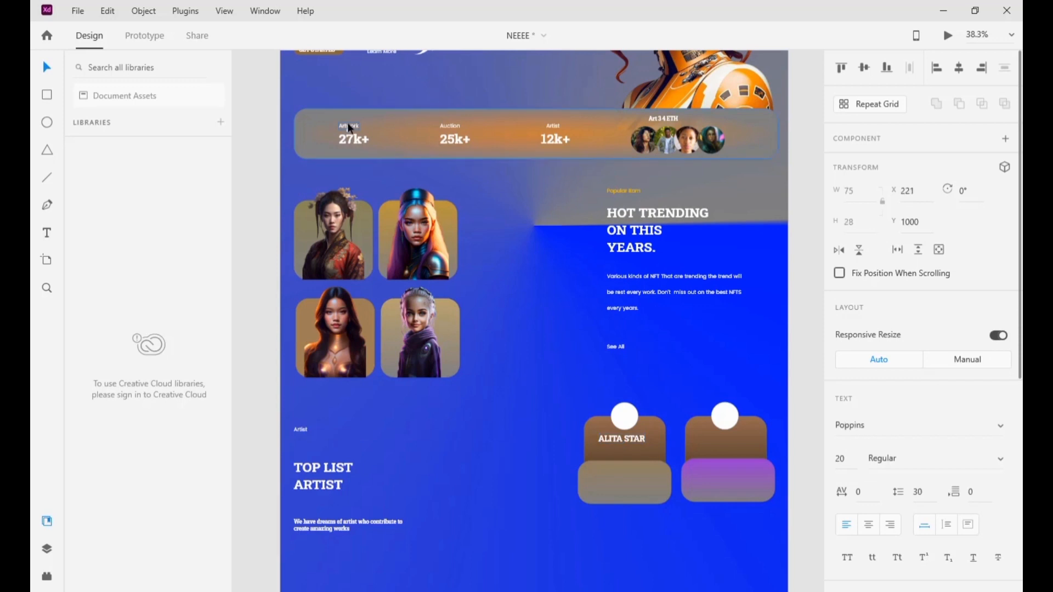
drag(348, 126, 605, 447)
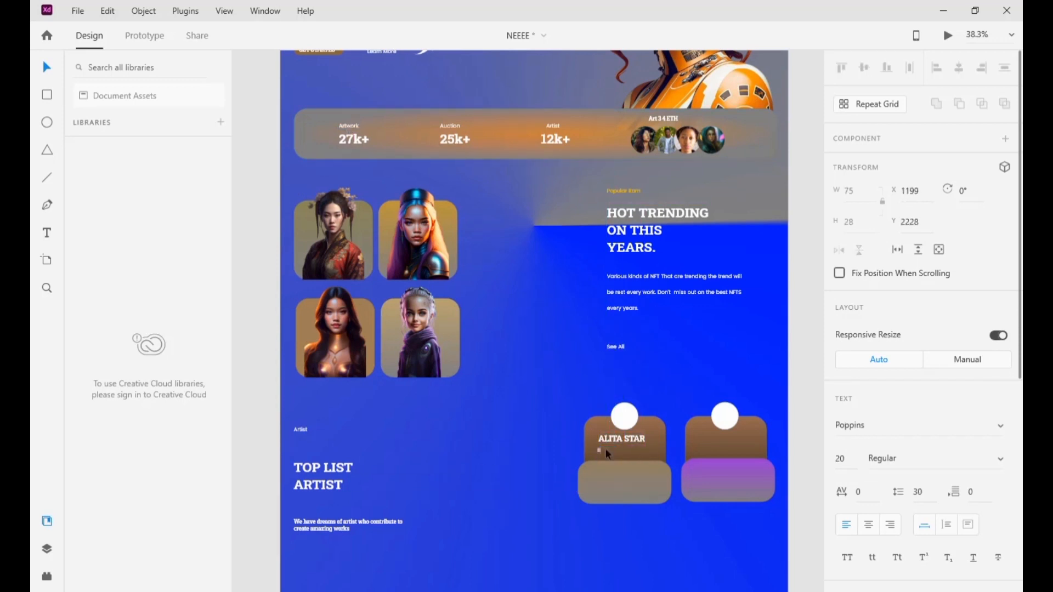
text(Born at 22 March)
key(alt+Tab)
drag(340, 329, 605, 401)
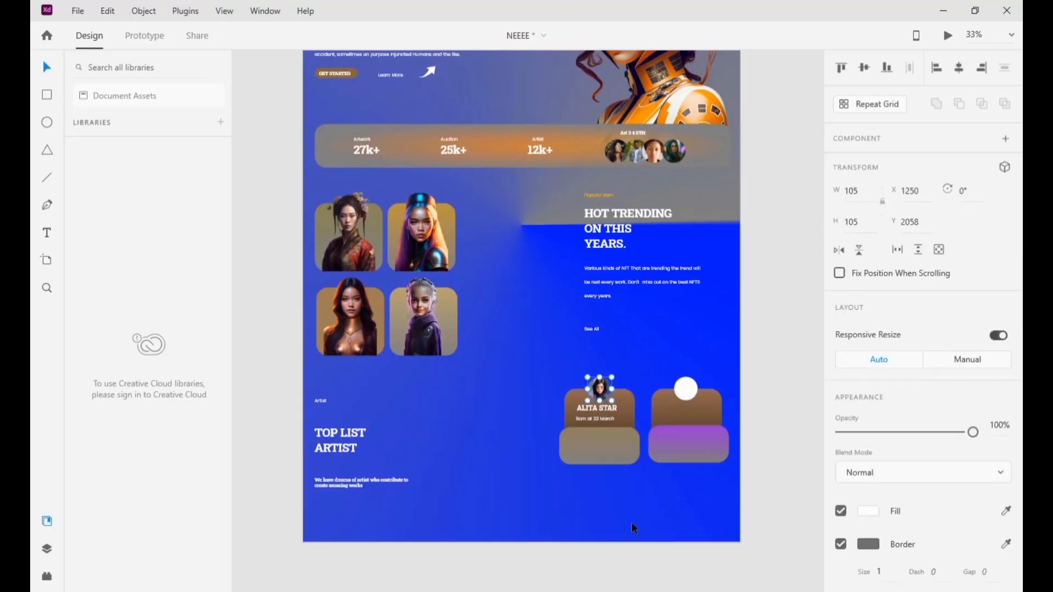
Duplicate the artist's name onto the second card at about X 1598, Y 2176 and change it to the second artist's name.
click(600, 413)
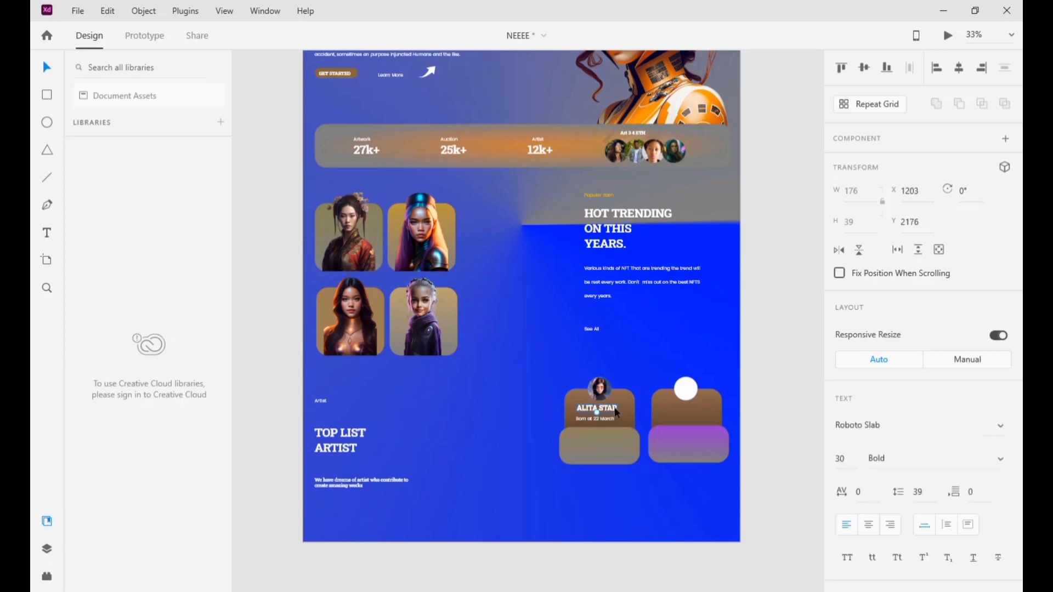
drag(616, 413, 706, 412)
double_click(696, 415)
text(HUMA FARVA)
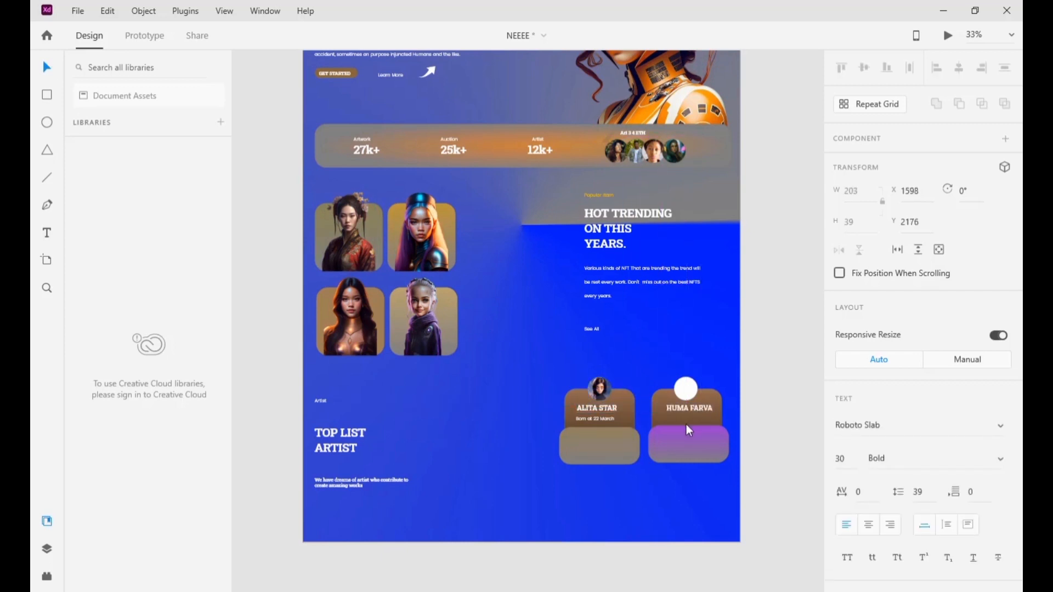
Duplicate the birth-date line onto the second card, change its date, and fill the second circle with the silver-haired girl's portrait from the ne pic folder.
click(610, 420)
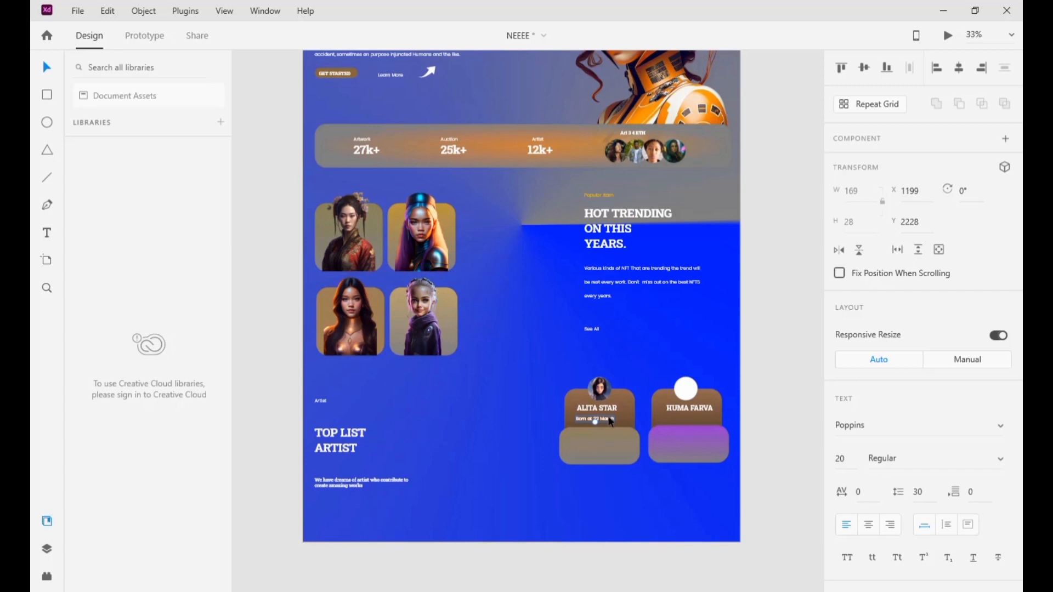
drag(610, 422, 693, 424)
double_click(690, 424)
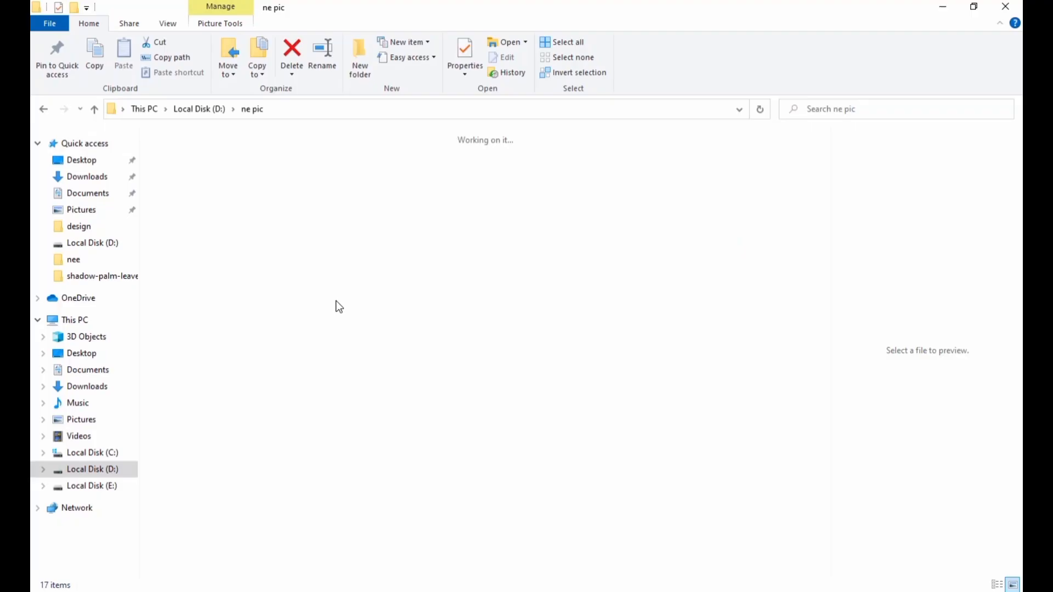
click(410, 176)
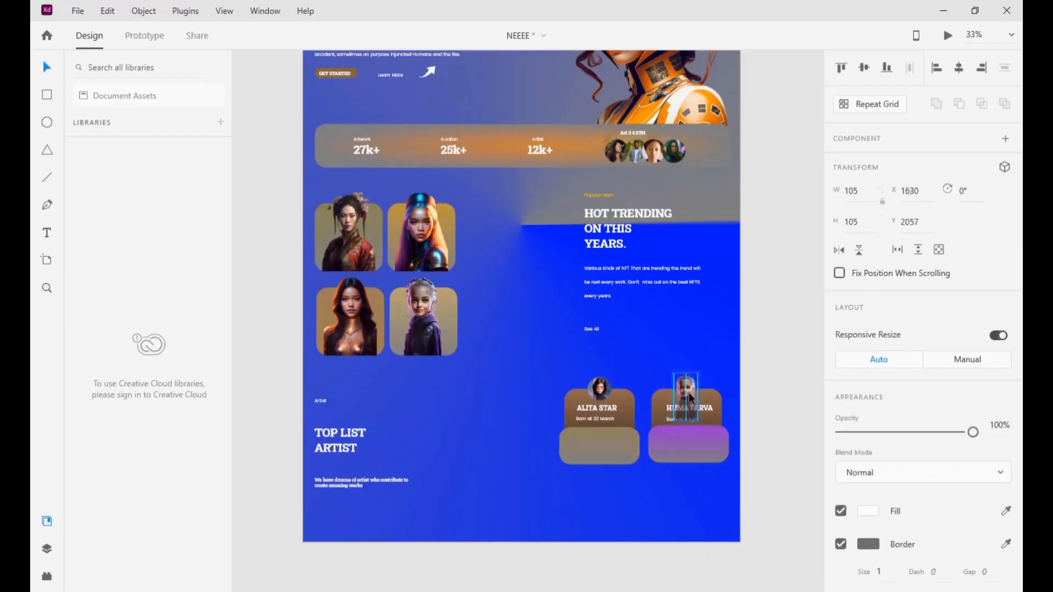
click(669, 373)
Import the dark-haired woman's cut-out from the ne pic folder, scale it to 165 high and place it on the first card's wide rectangle.
key(alt+Tab)
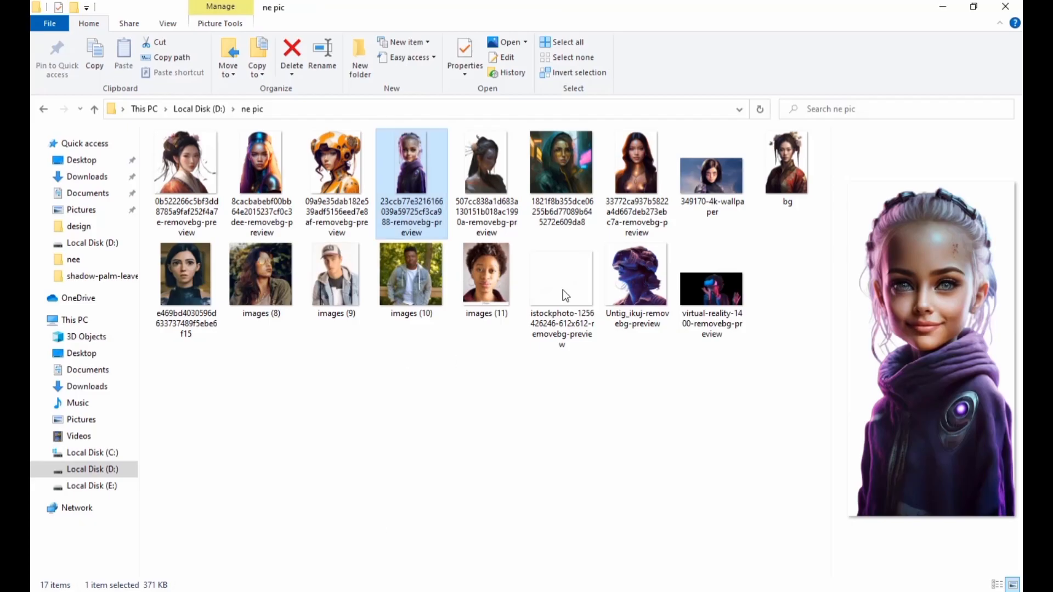
drag(487, 176, 681, 513)
drag(677, 507, 602, 389)
click(865, 221)
text(160)
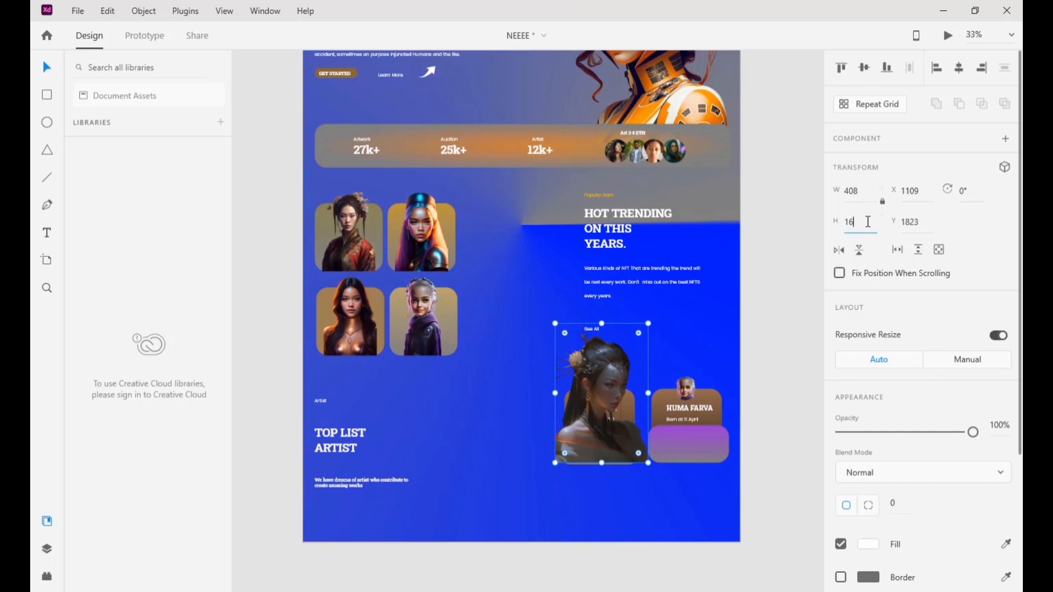
click(782, 277)
drag(568, 345, 595, 447)
click(657, 533)
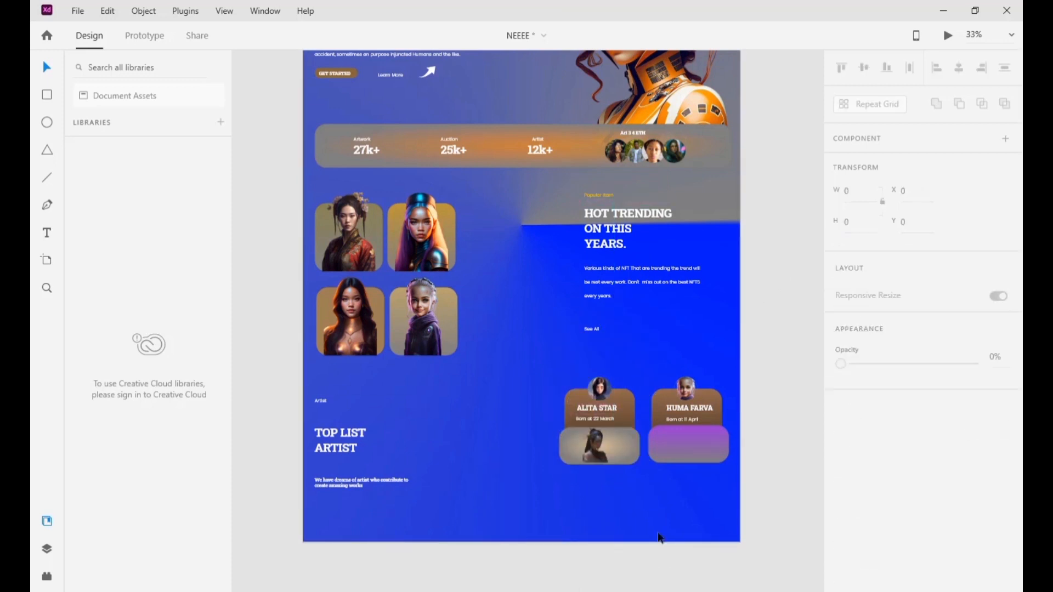
key(alt+Tab)
drag(637, 274, 685, 458)
key(ctrl+z)
Import the Untig_ikuj-removebg-preview image, scale it to 165 high and place it on the second card's purple rectangle.
key(alt+Tab)
drag(647, 282, 686, 439)
click(855, 223)
text(165)
click(778, 285)
drag(650, 373, 691, 447)
click(610, 485)
Shift the figure on the first card to X 1245, Y 2269 and move the description text closer below TOP LIST ARTIST.
drag(600, 452, 604, 453)
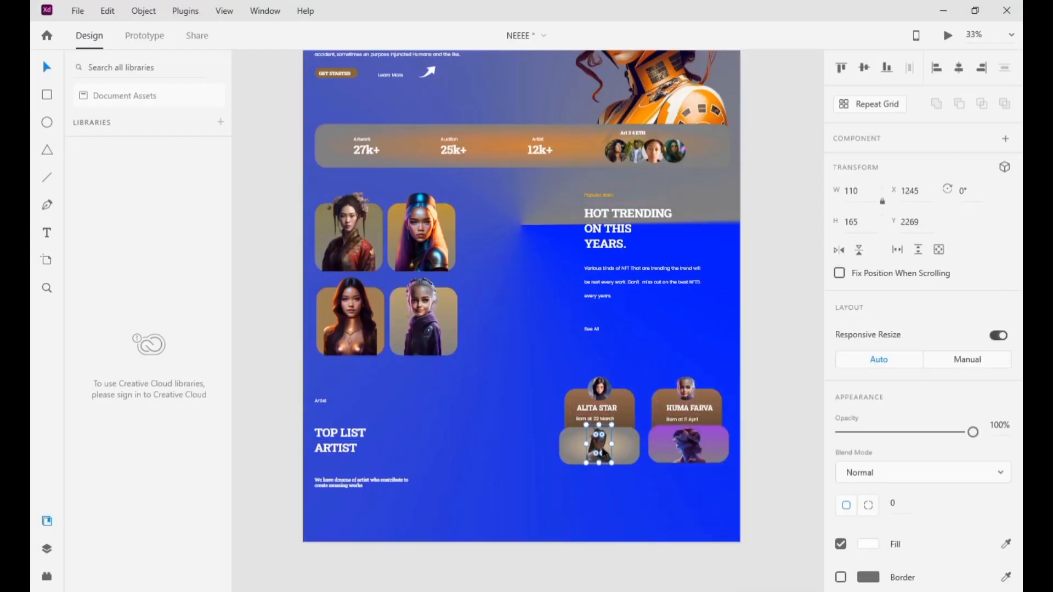
drag(361, 482, 361, 471)
click(660, 548)
Extend the Web 1920 – 1 artboard downward to a height of 3061.
drag(460, 333, 497, 559)
click(323, 90)
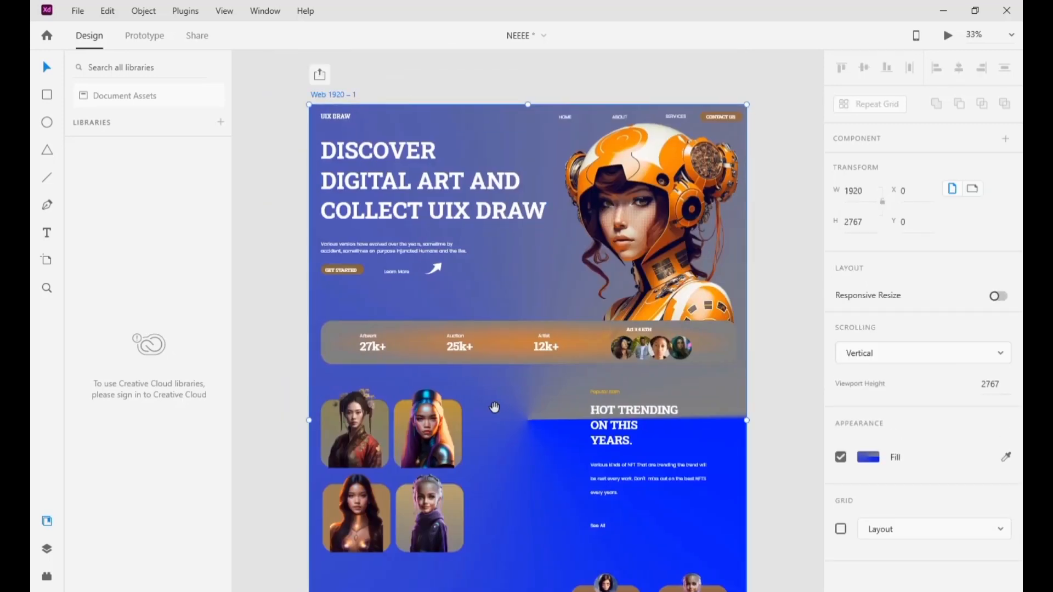
drag(493, 406, 458, 168)
drag(491, 496, 265, 563)
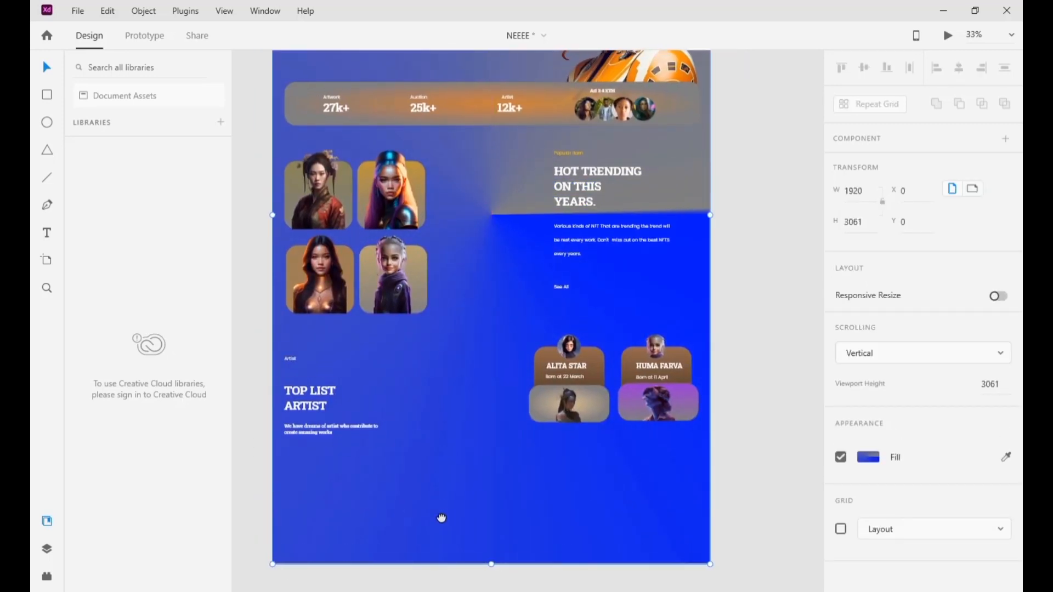
Duplicate the TOP LIST ARTIST heading to the area below it and change the copy's text to "Subscribe To Get Fresh New Update About UIX DRAW".
scroll(442, 517, down, 1)
click(308, 390)
drag(308, 388, 309, 483)
double_click(311, 486)
text(Subscribe To Get Fresh New Update About UIX DRAW)
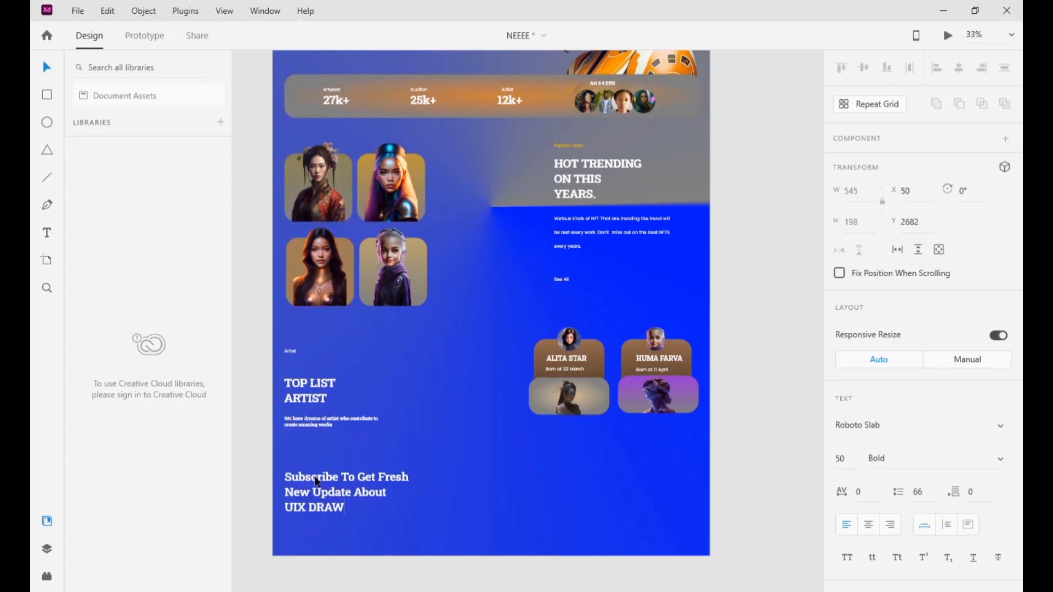
Draw a button rectangle about 209 wide below the subscribe heading, with height 50 and corner radius 30.
click(47, 95)
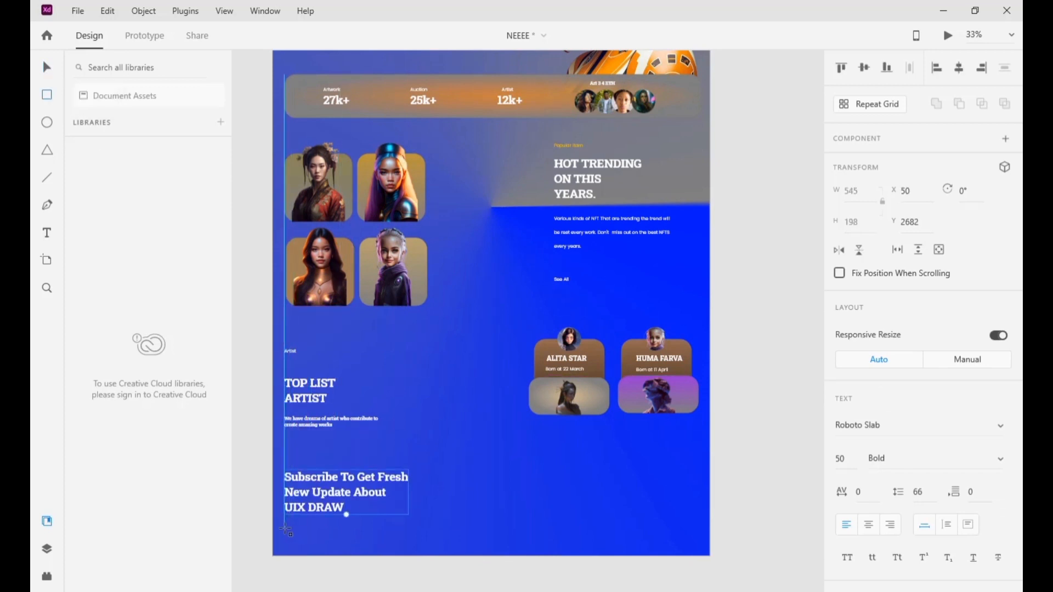
drag(283, 528, 332, 540)
click(851, 221)
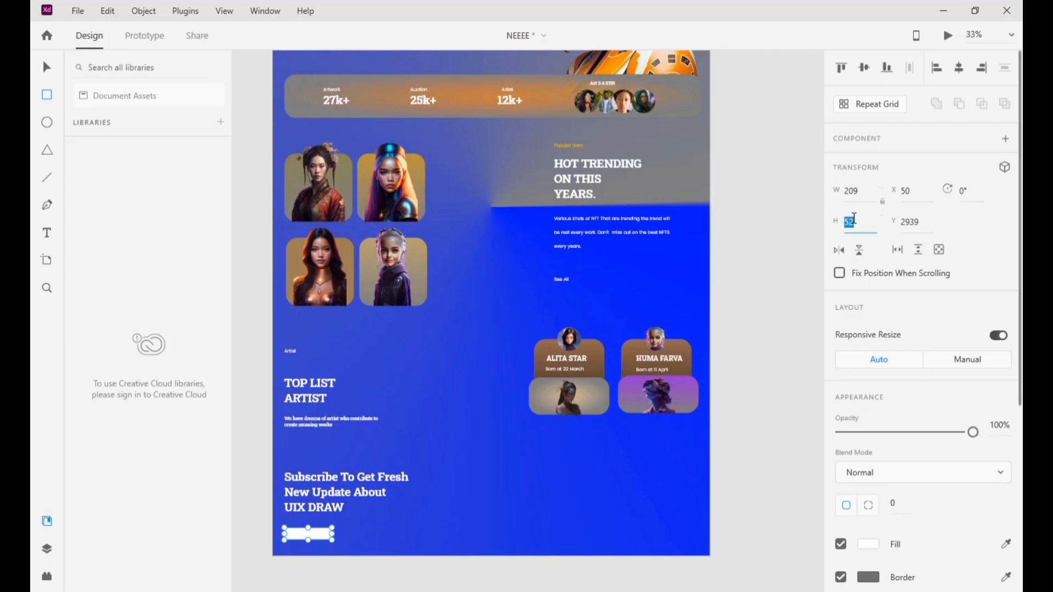
text(50)
key(Return)
click(900, 505)
text(30)
key(Return)
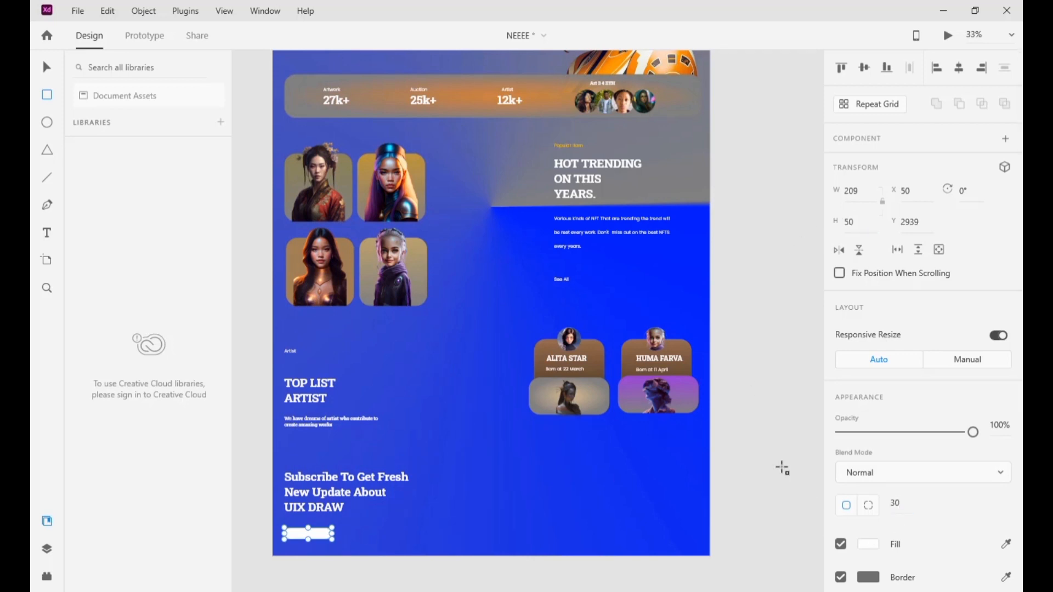
Fill the rounded button rectangle with the pink colour E54AAA.
click(868, 544)
text(E54AAA)
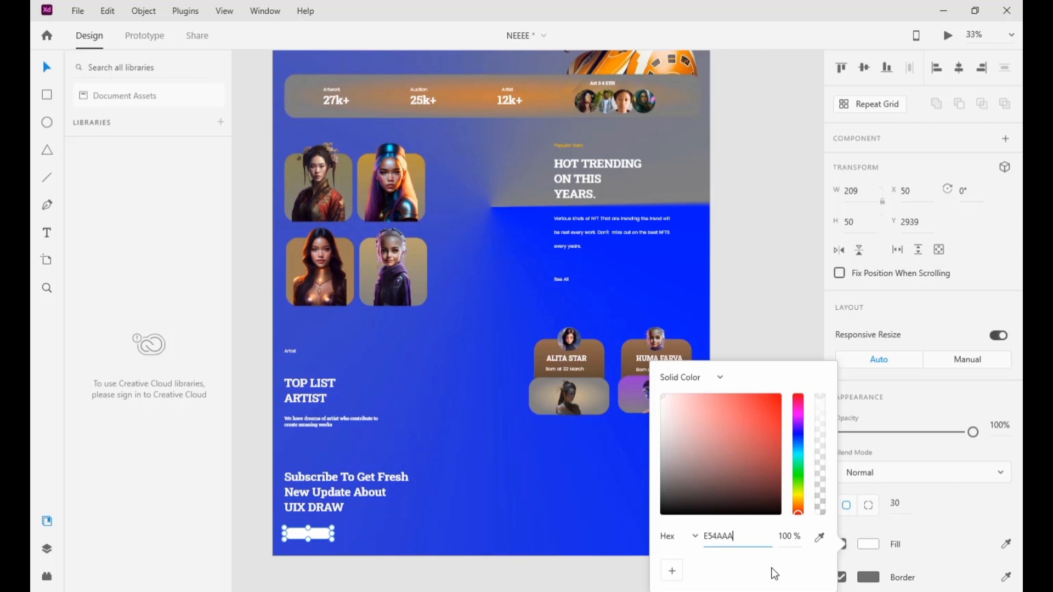
click(491, 493)
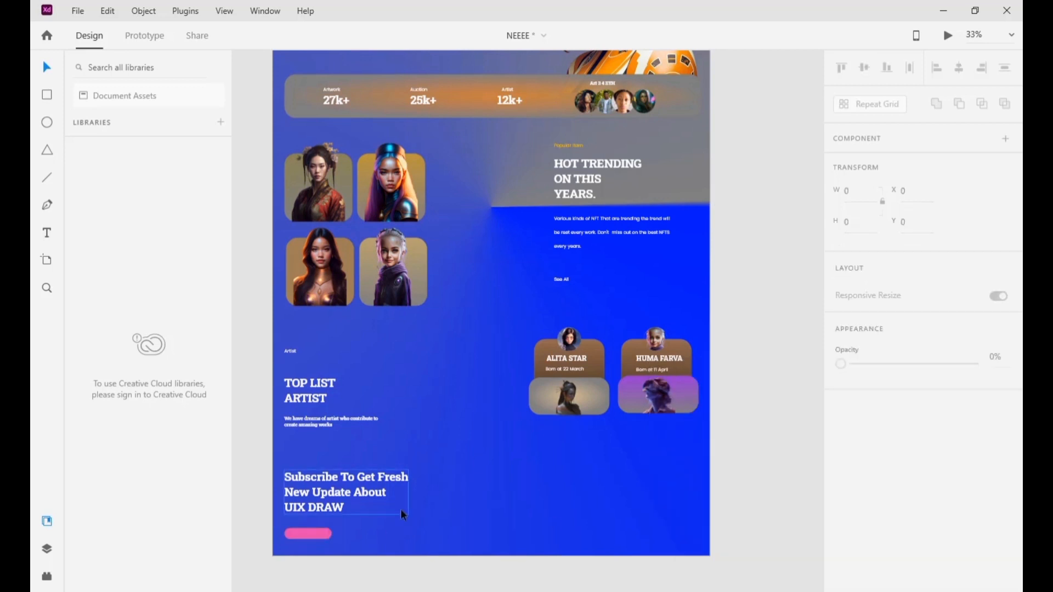
Copy a statistics text onto the pink button, change it to SUBSCRIBE and set its font size to 30.
key(t)
drag(414, 102, 315, 537)
double_click(299, 535)
text(SUBSCRIBE)
click(853, 459)
text(30)
click(642, 488)
Draw a rectangle beside the subscribe heading, under the artist cards, and size it 775 wide by 325 high.
key(r)
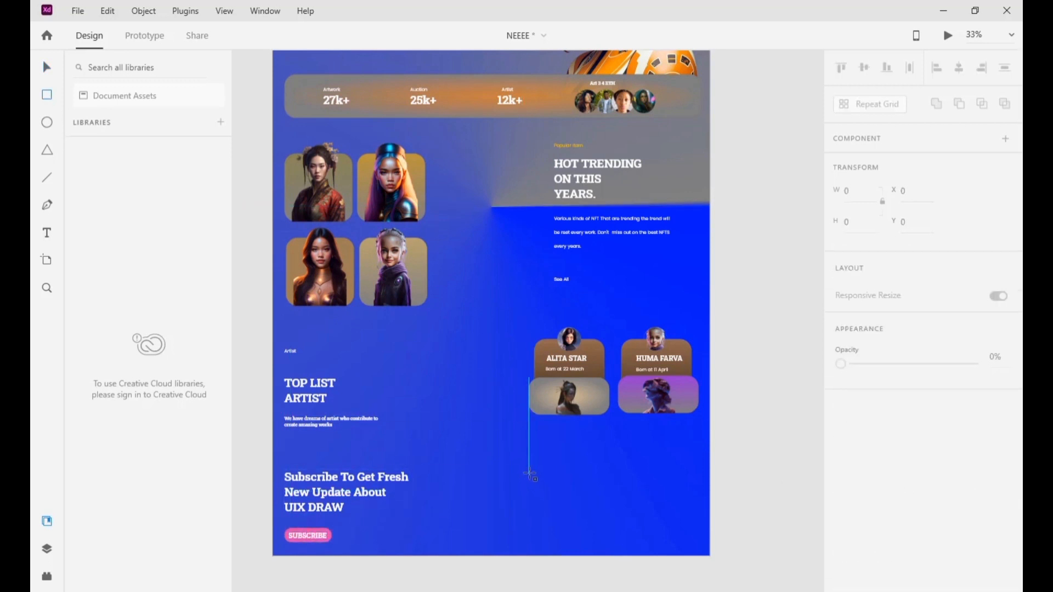
mouse_move(529, 469)
mouse_down()
mouse_move(684, 486)
mouse_move(698, 505)
mouse_up()
click(851, 190)
text(775)
key(Tab)
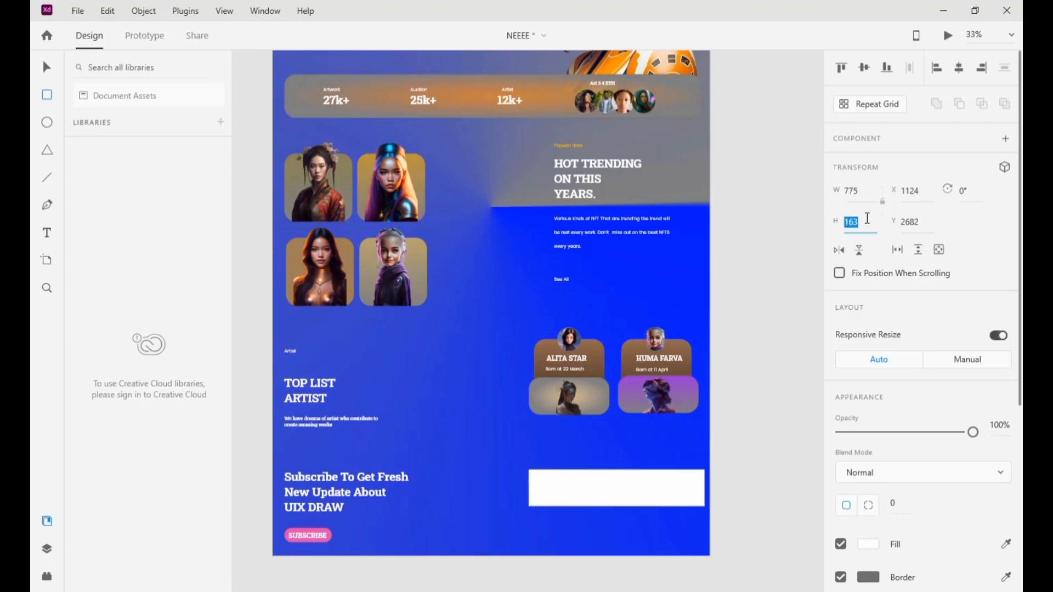
text(325)
key(Return)
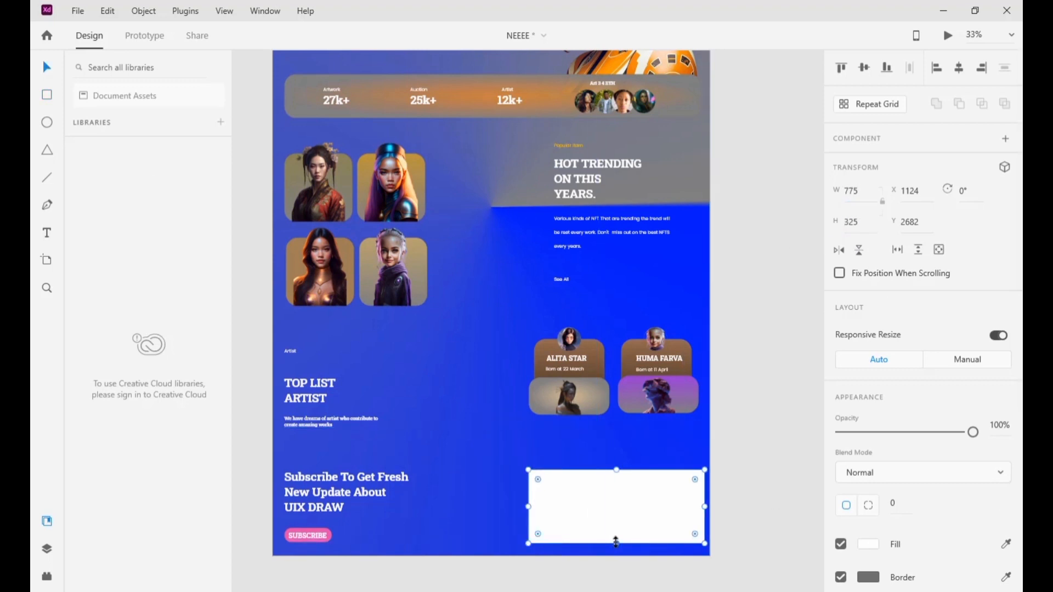
Shorten the large white rectangle to a height of 272 and round its corners with radius 50.
drag(615, 543, 616, 531)
click(899, 503)
text(55)
click(792, 480)
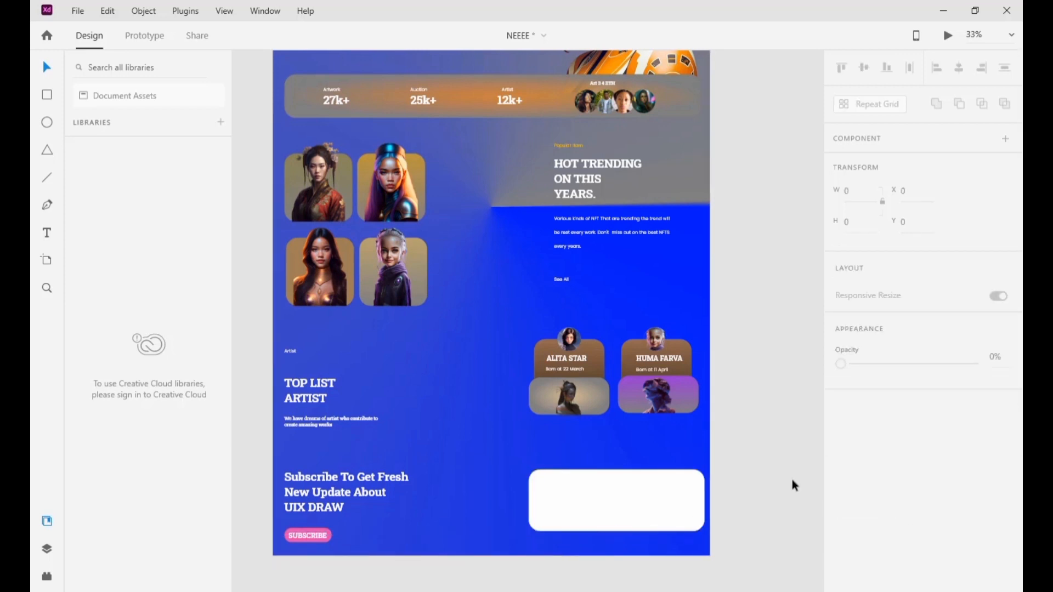
Give the large rounded rectangle a linear gradient fill with 2C152A as its first colour stop.
click(616, 500)
click(867, 543)
click(692, 377)
click(698, 404)
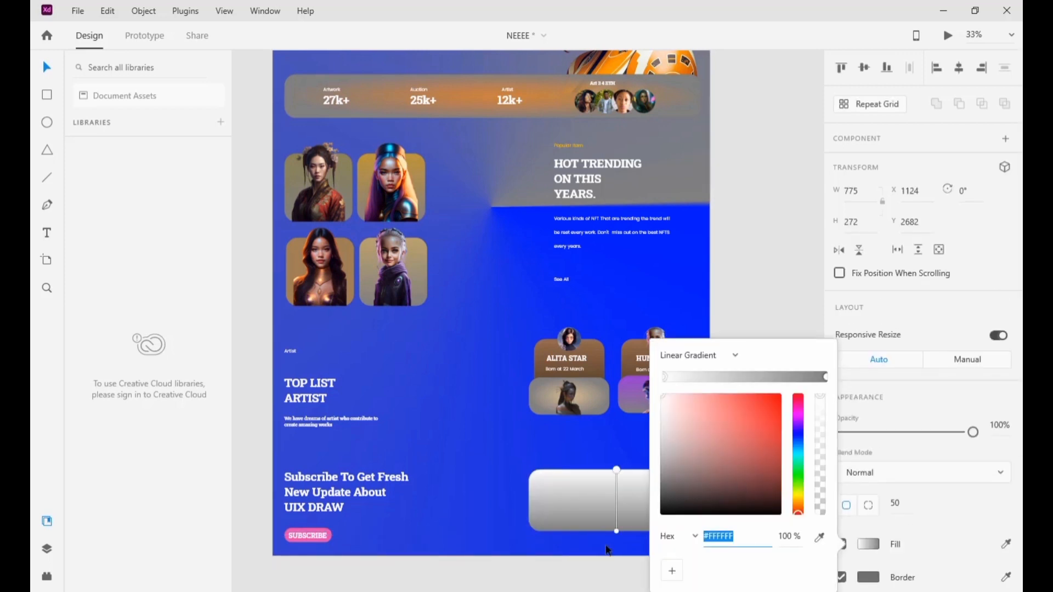
text(2C152A)
click(507, 455)
Change the first colour stop of the large rectangle's gradient to pink.
click(548, 516)
click(841, 543)
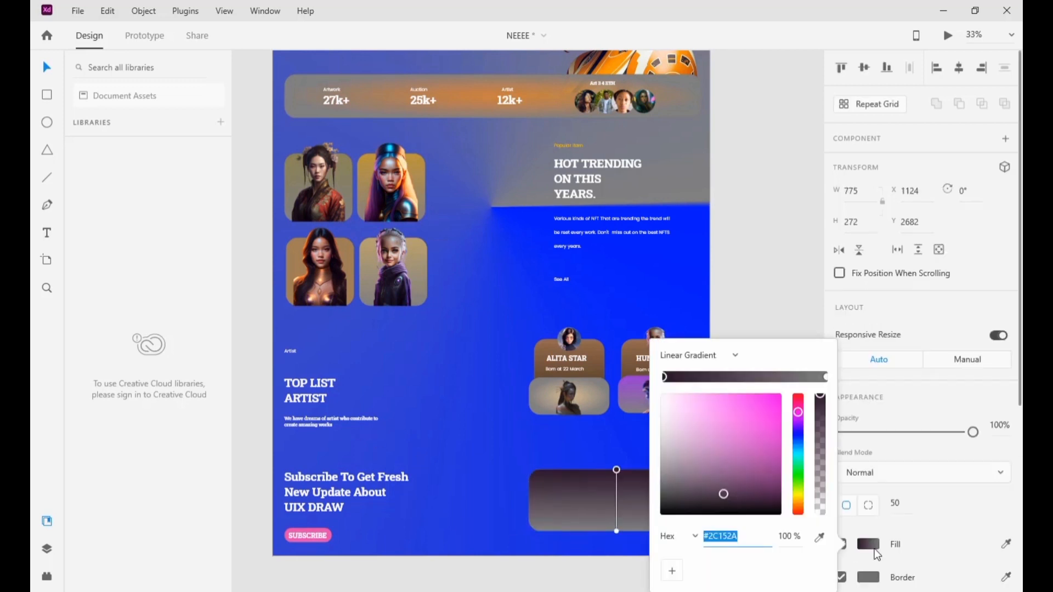
click(733, 429)
click(642, 554)
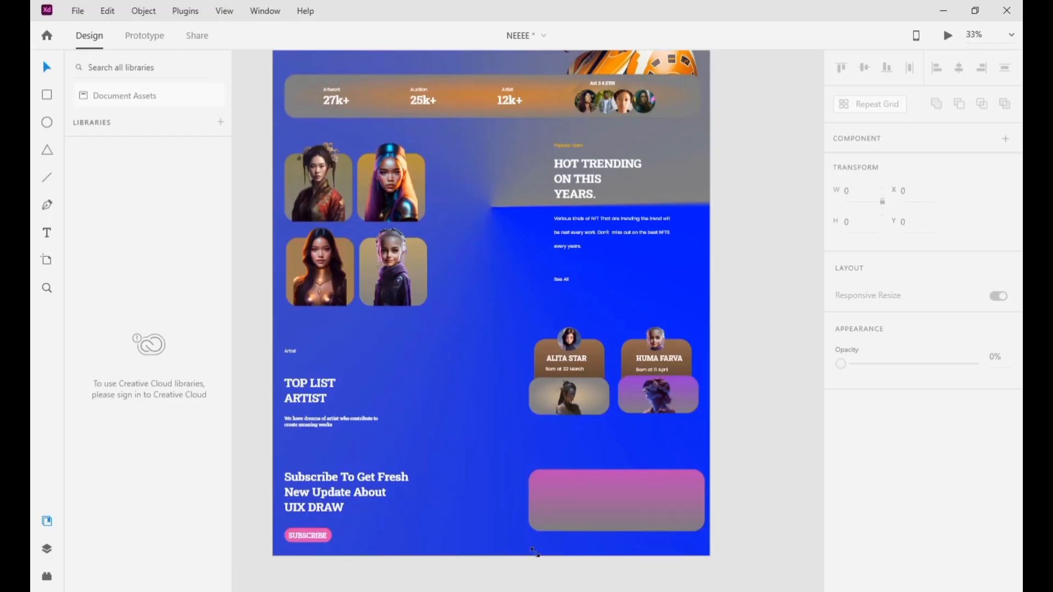
Place the cut-out of the figure wearing a VR headset on the pink gradient rectangle, rising above its upper edge.
drag(536, 551, 638, 511)
click(469, 525)
Extend the Web 1920 – 1 artboard downward to a height of 3188.
drag(425, 214, 431, 430)
click(303, 66)
drag(460, 473, 462, 214)
drag(500, 514, 501, 544)
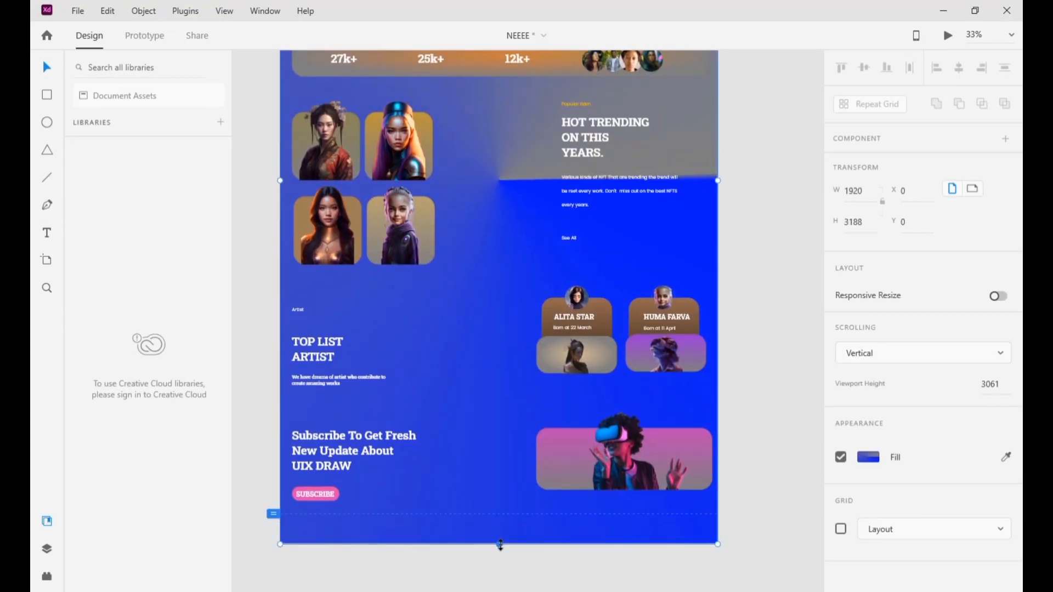
Draw a horizontal line across the artboard's full width below the subscribe section, with border size 5 and colour FFFFFF.
mouse_move(273, 513)
mouse_down()
mouse_move(276, 542)
mouse_move(717, 514)
mouse_up()
click(889, 538)
key(Return)
click(867, 511)
double_click(710, 544)
text(ffffff)
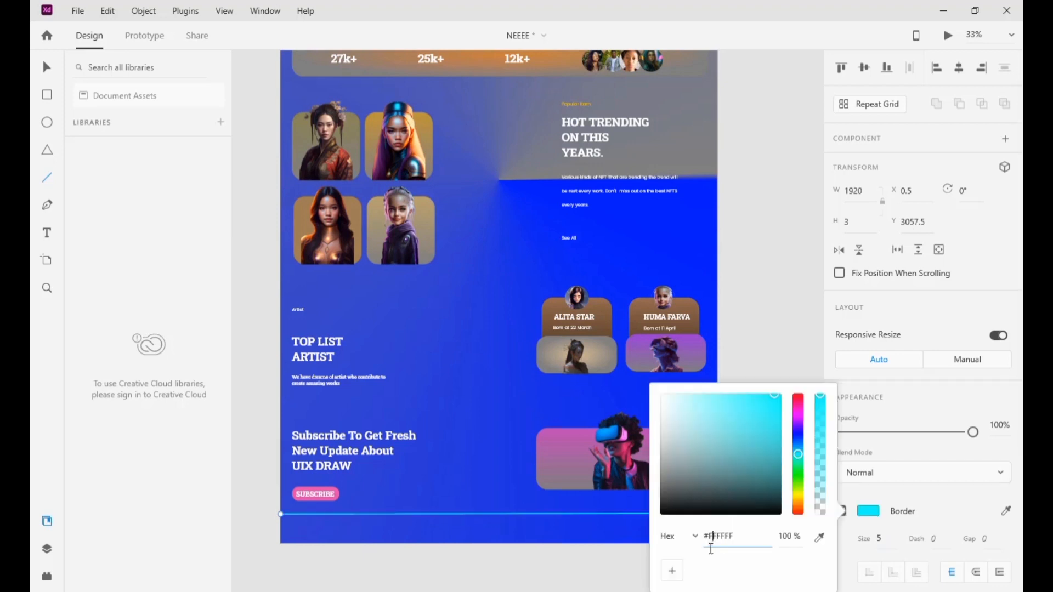
click(630, 570)
key(v)
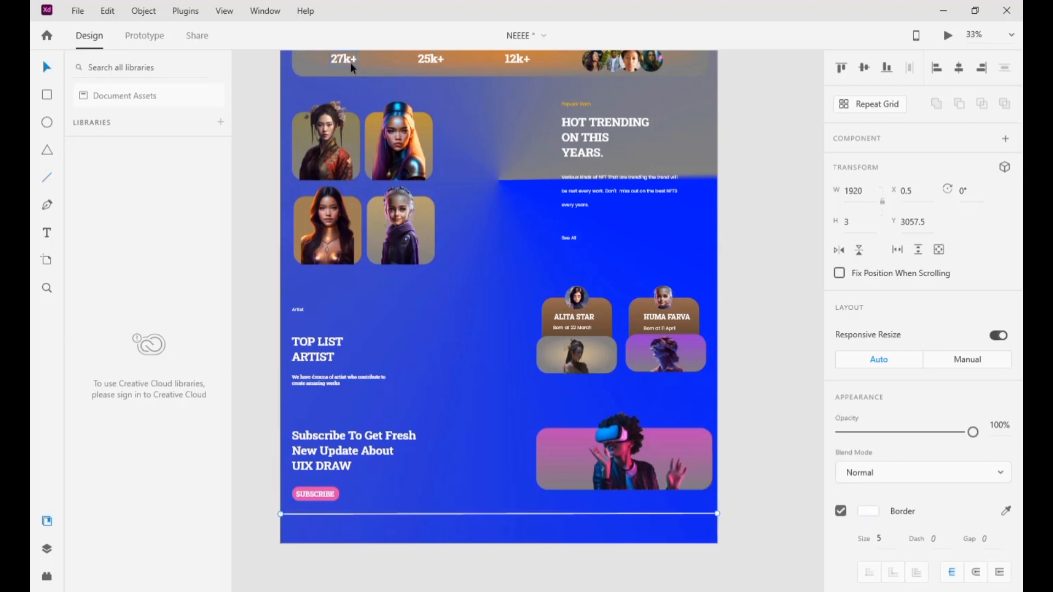
Copy the 27k+ text into the footer below the white line, change it to UIX DRAW and set its font size to 25.
drag(350, 62, 321, 530)
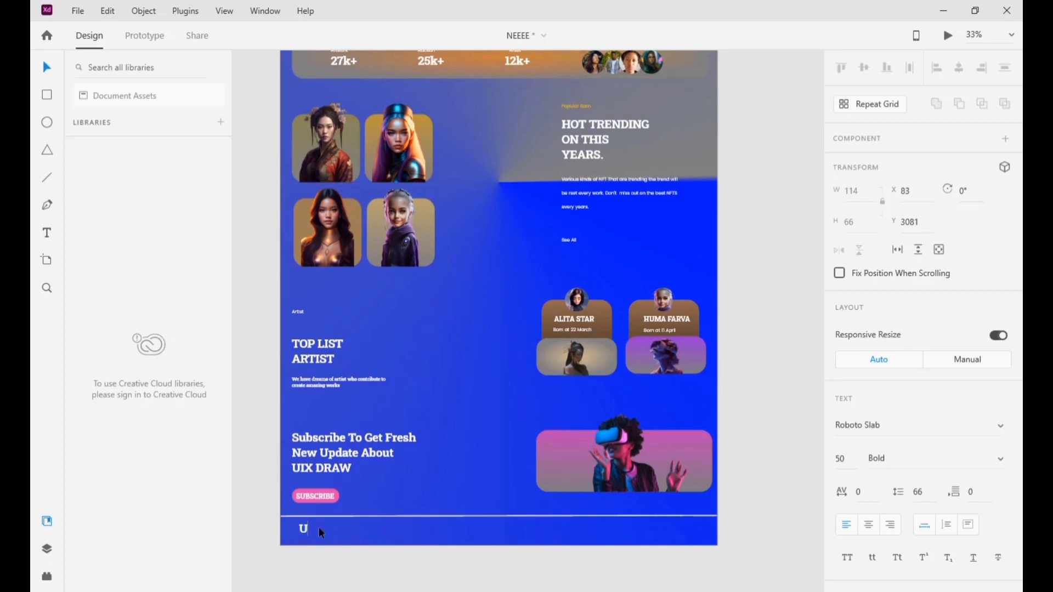
text(IX DRAW)
click(845, 458)
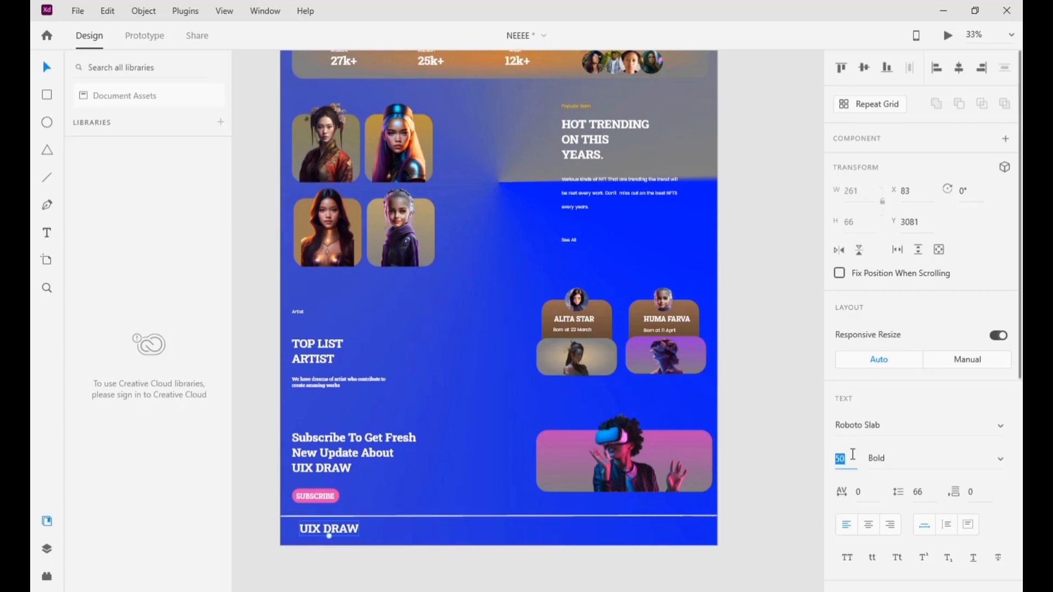
text(24)
click(375, 555)
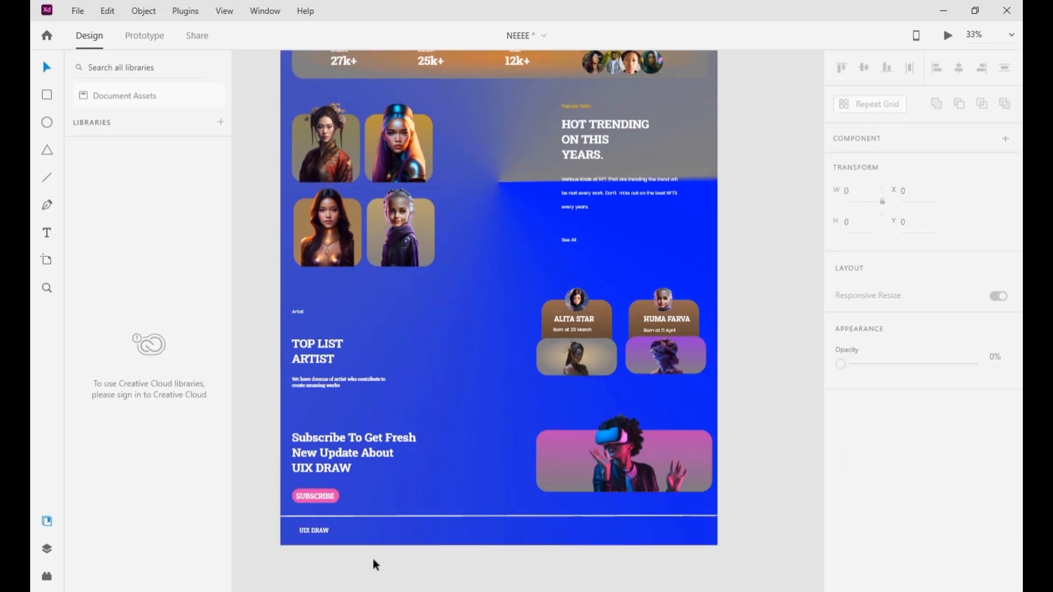
Duplicate the footer's UIX DRAW text at X 1329, Y 3107 and open the copy's text for editing.
mouse_move(322, 531)
mouse_down()
mouse_move(550, 545)
mouse_move(602, 533)
mouse_up()
double_click(602, 533)
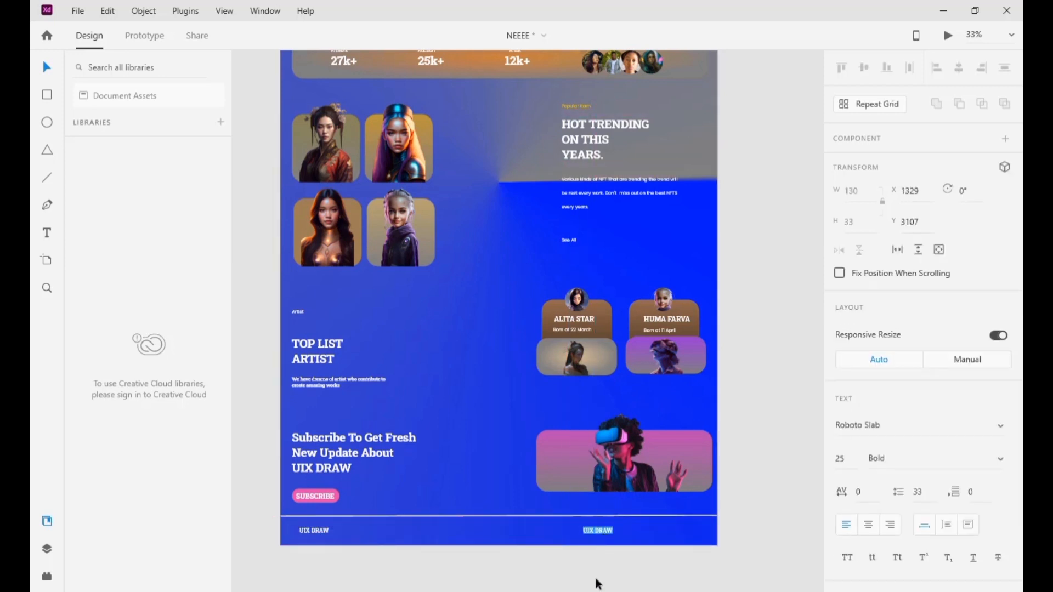